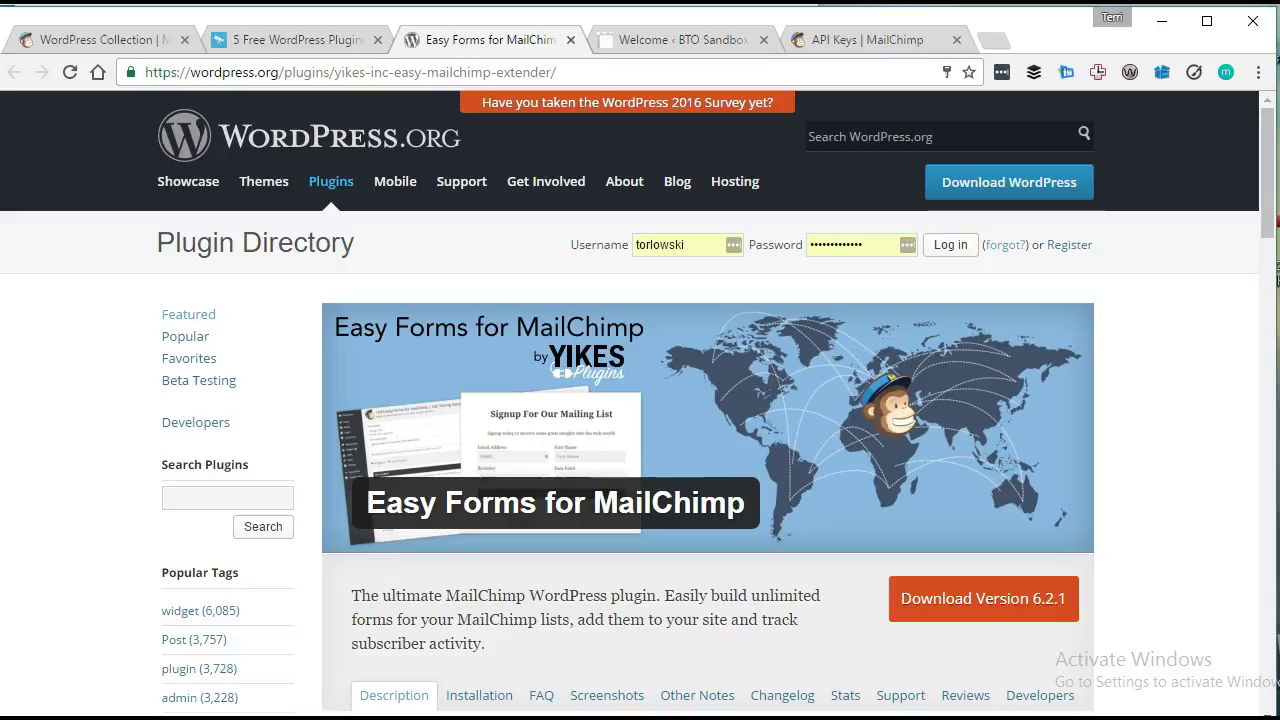
Glance at an article about MailChimp plugins, then return to the plugin's directory page.
click(340, 40)
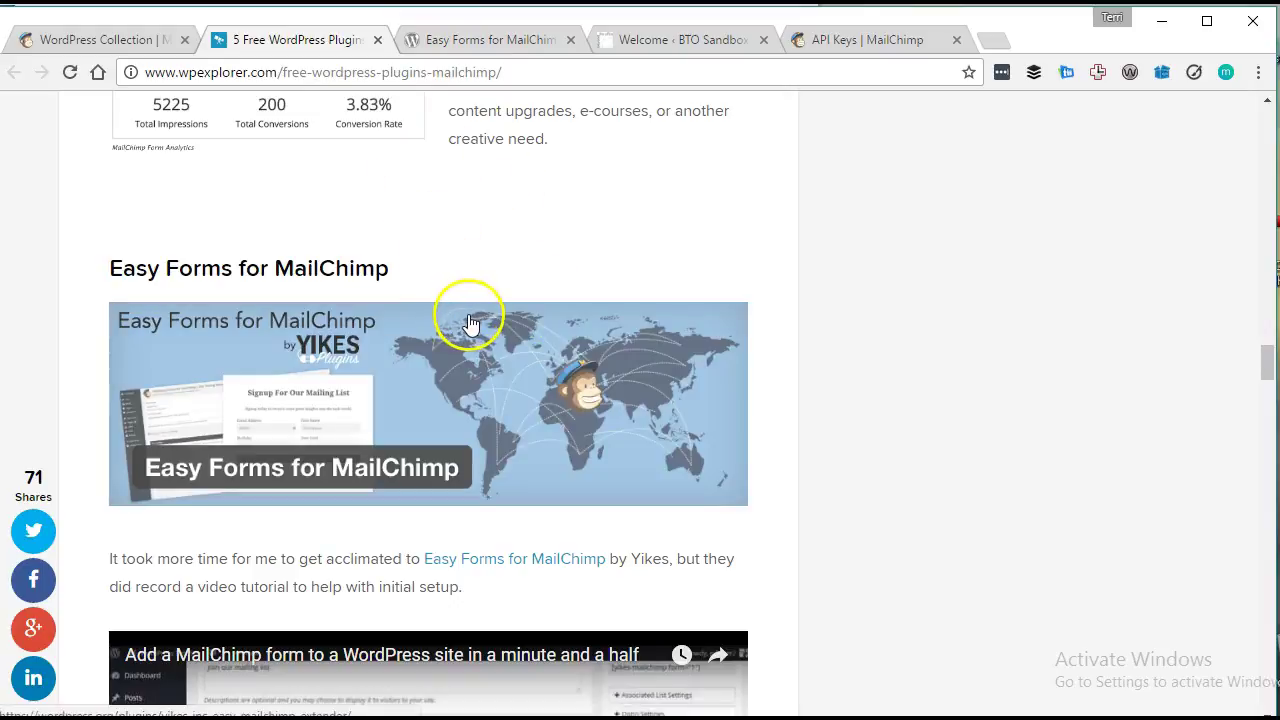
click(505, 33)
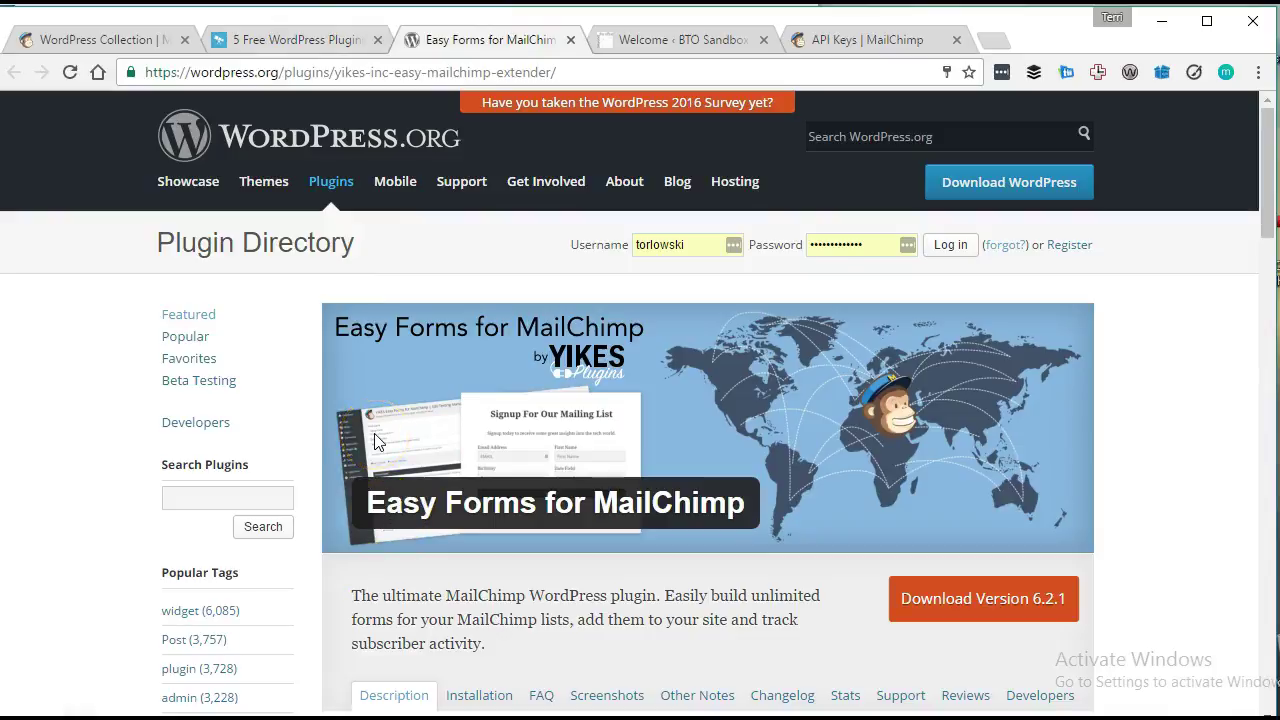
click(410, 459)
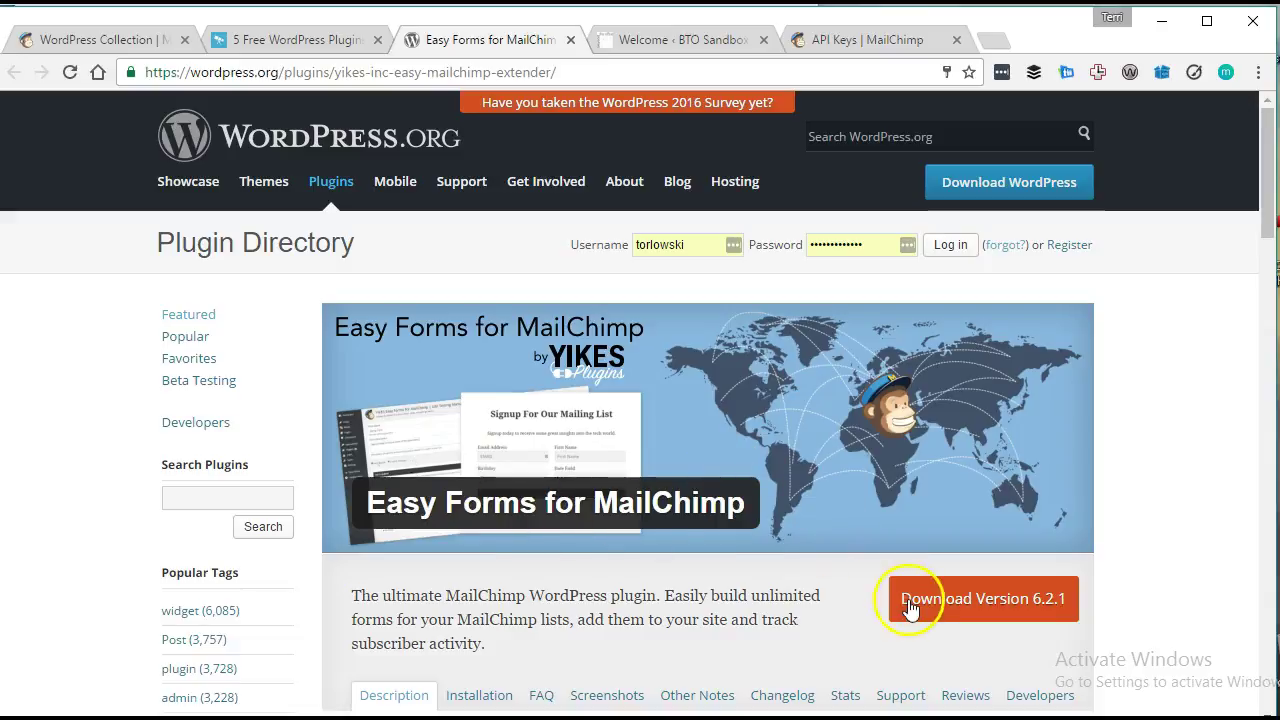
Switch to the BTO Sandbox admin and read the What's New page through Intuitive Settings.
click(630, 42)
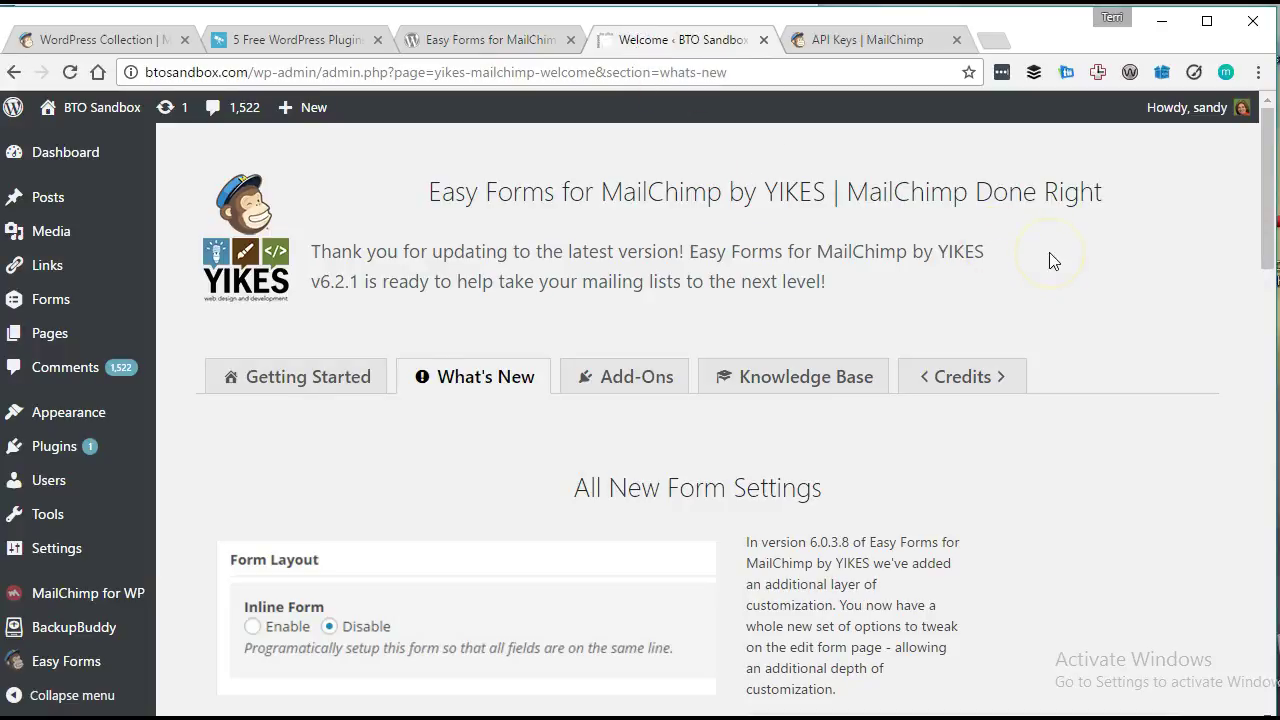
scroll(394, 242, down, 1)
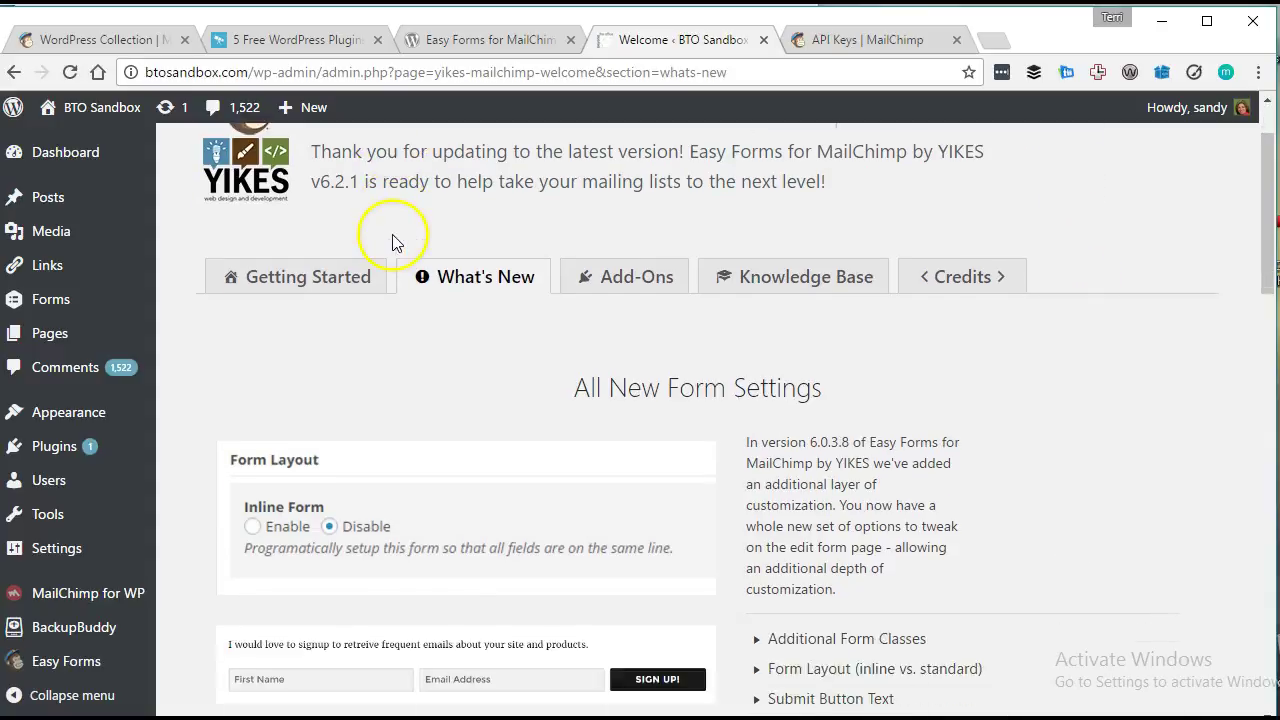
scroll(394, 242, up, 1)
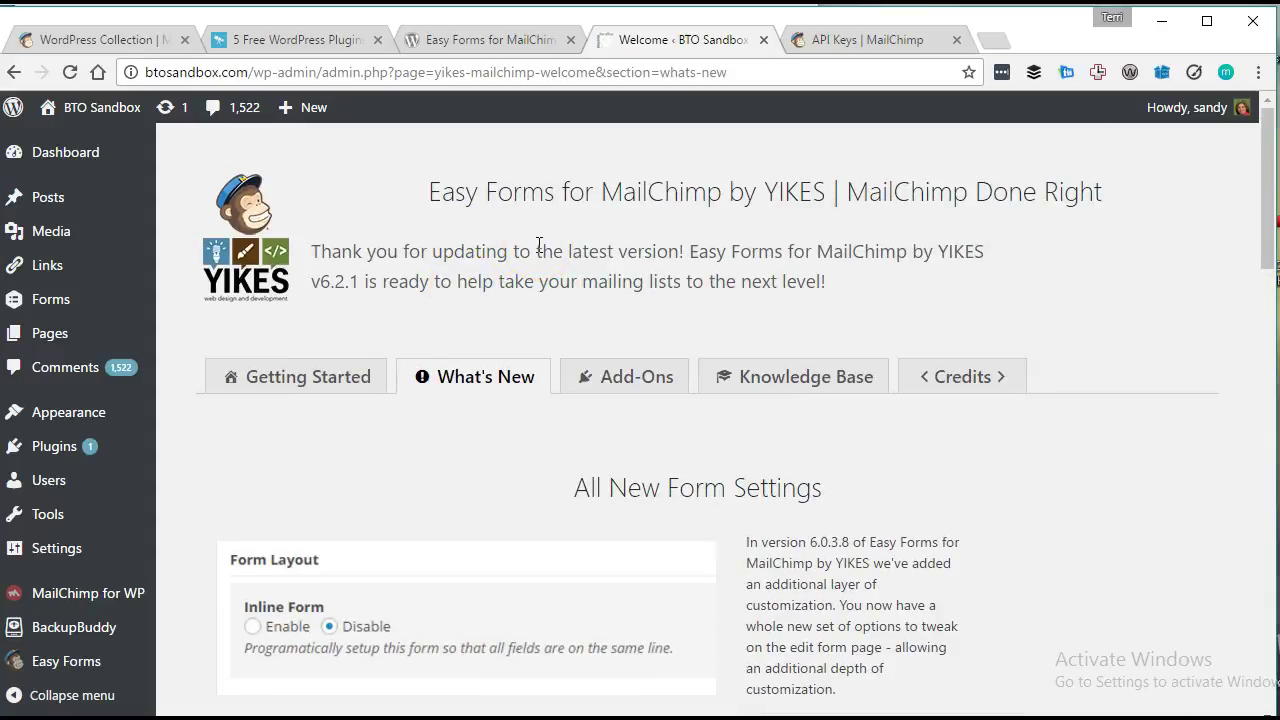
scroll(986, 314, down, 2)
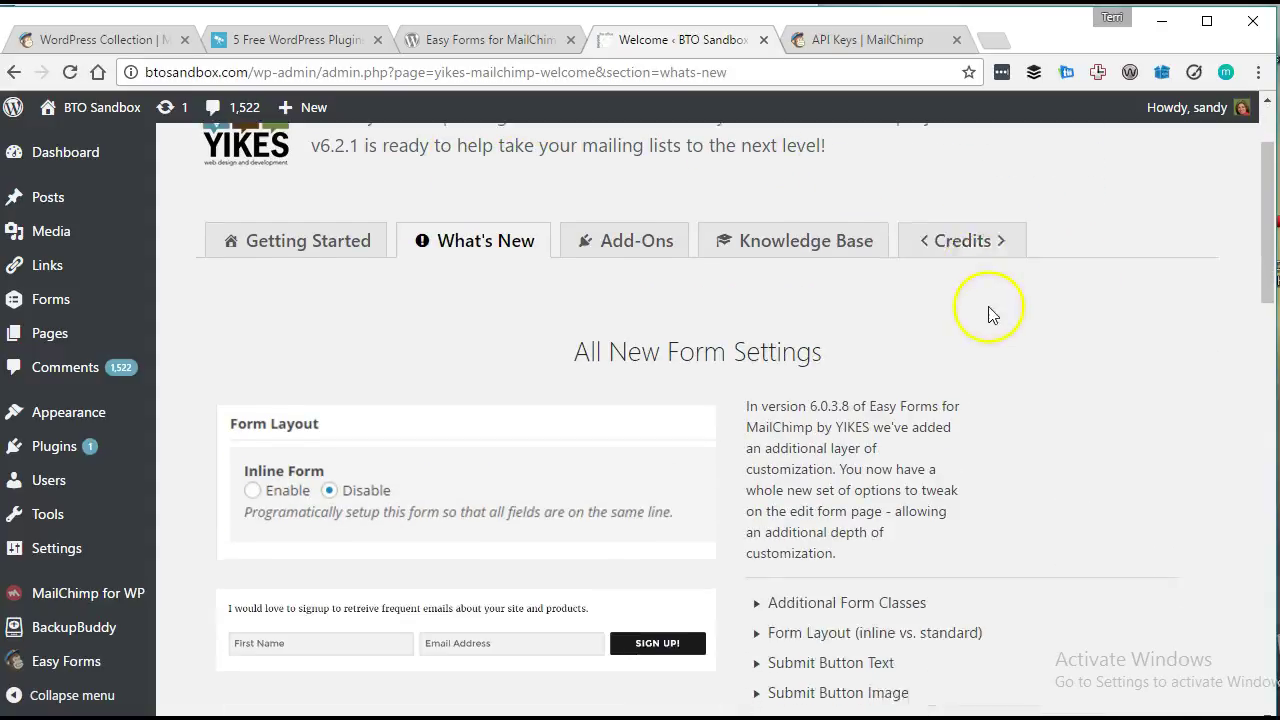
scroll(720, 308, down, 1)
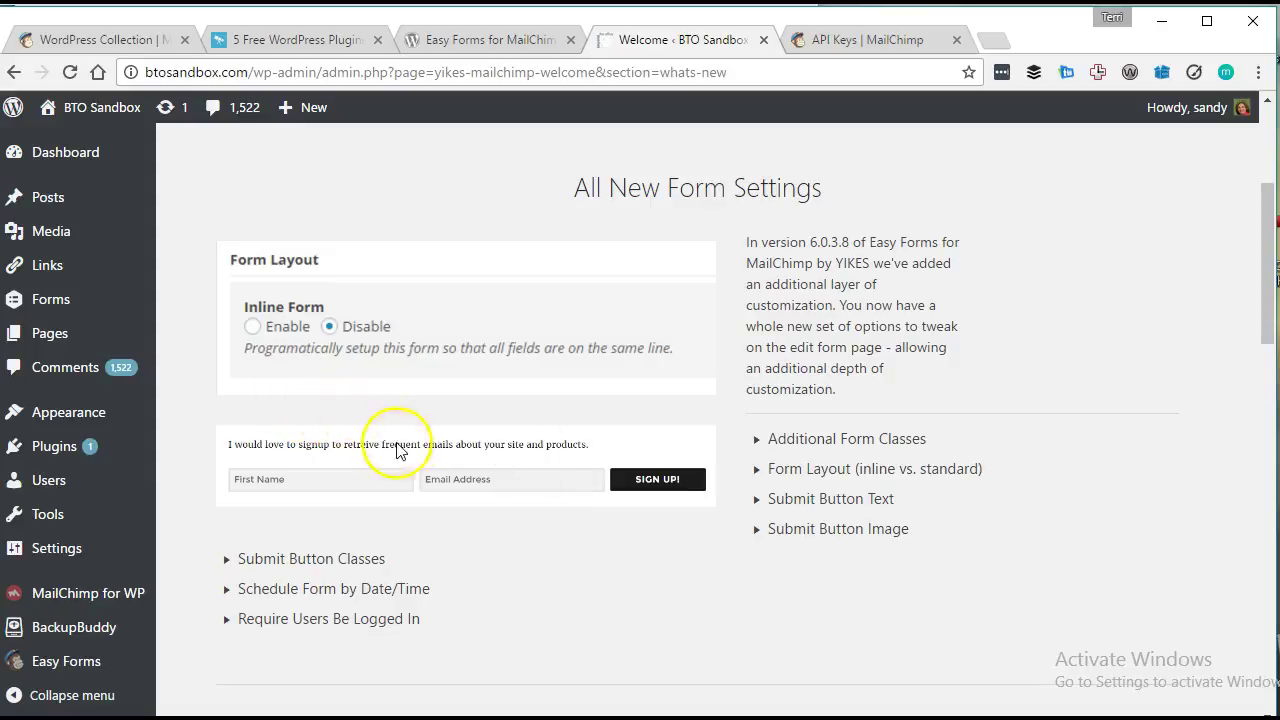
scroll(487, 489, down, 4)
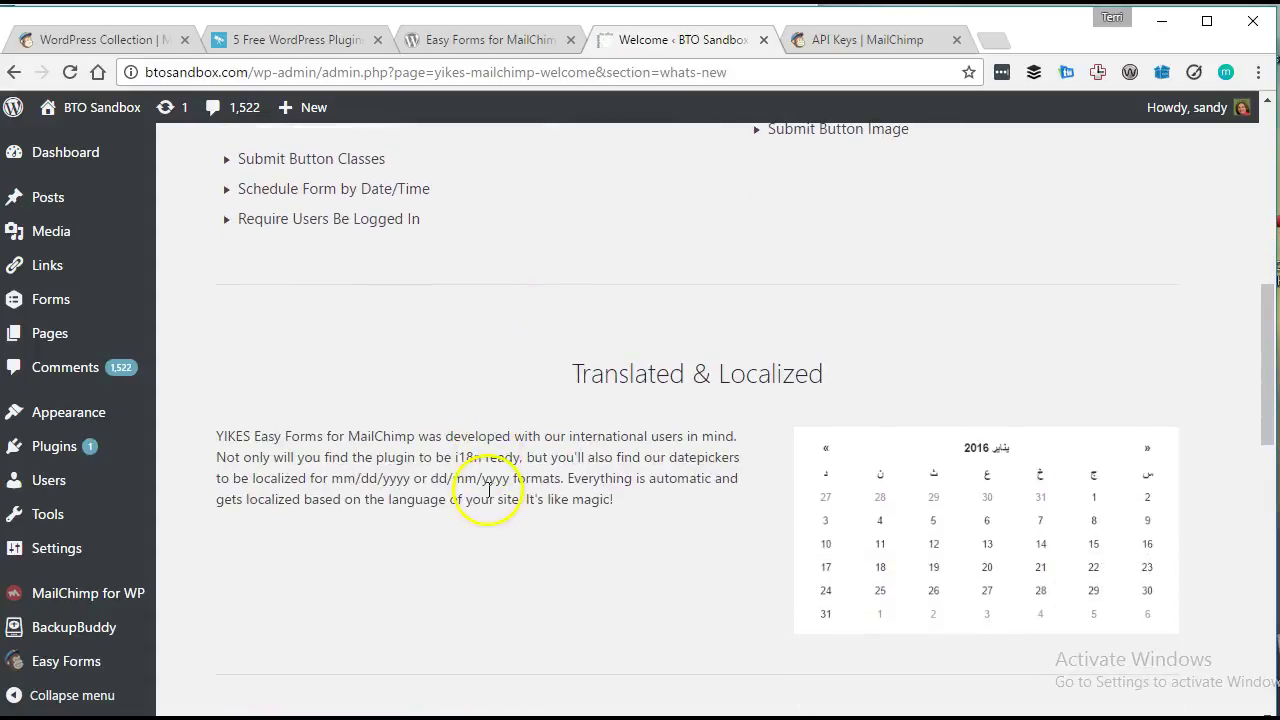
scroll(487, 493, down, 1)
scroll(806, 463, down, 1)
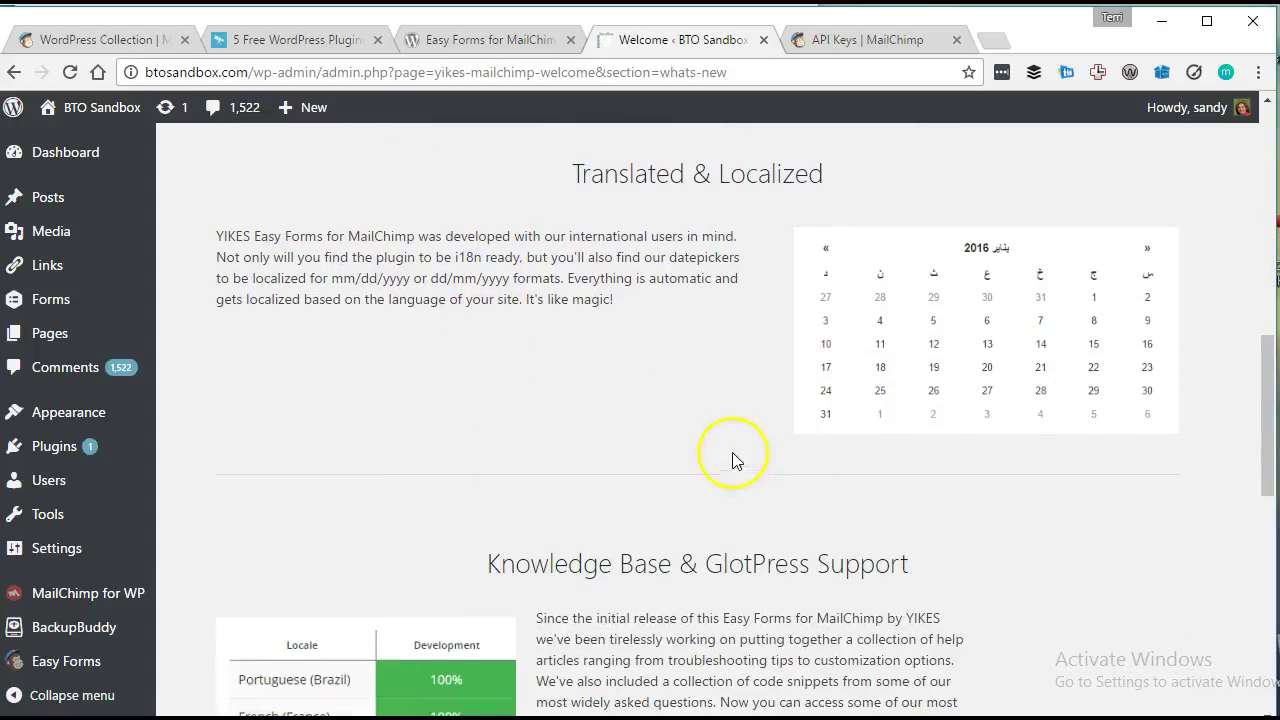
scroll(420, 368, down, 2)
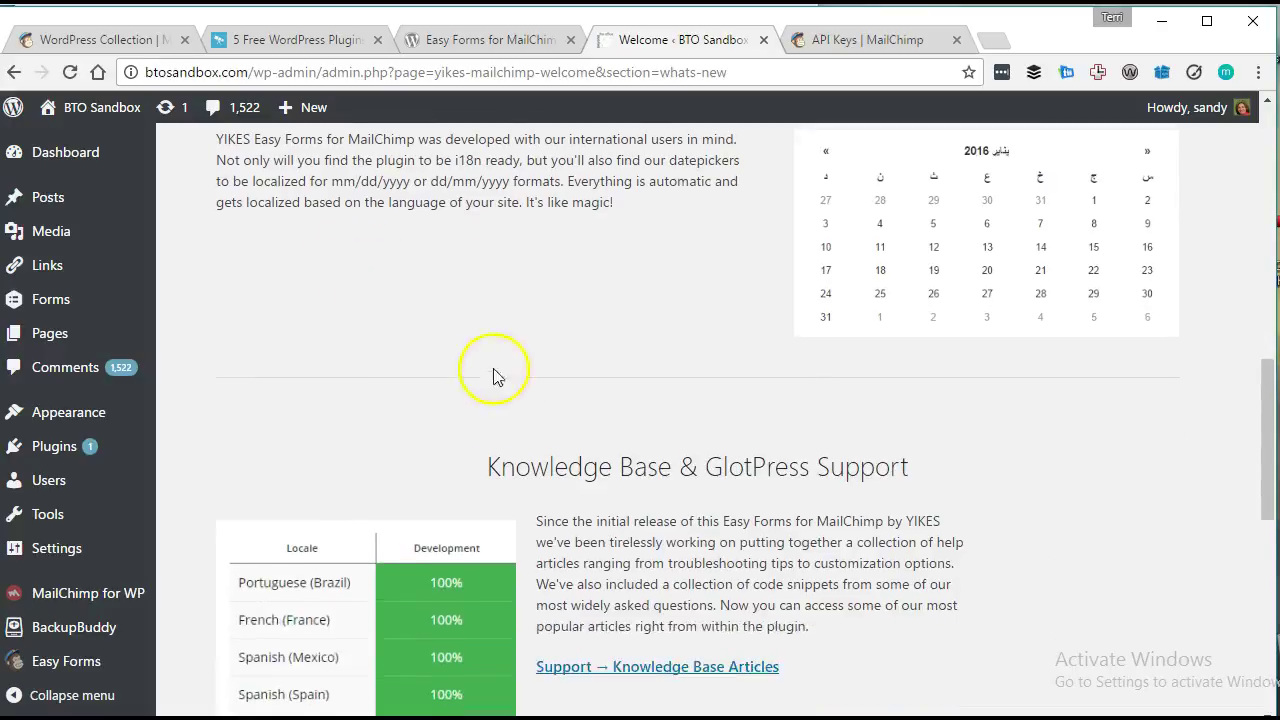
scroll(855, 392, down, 6)
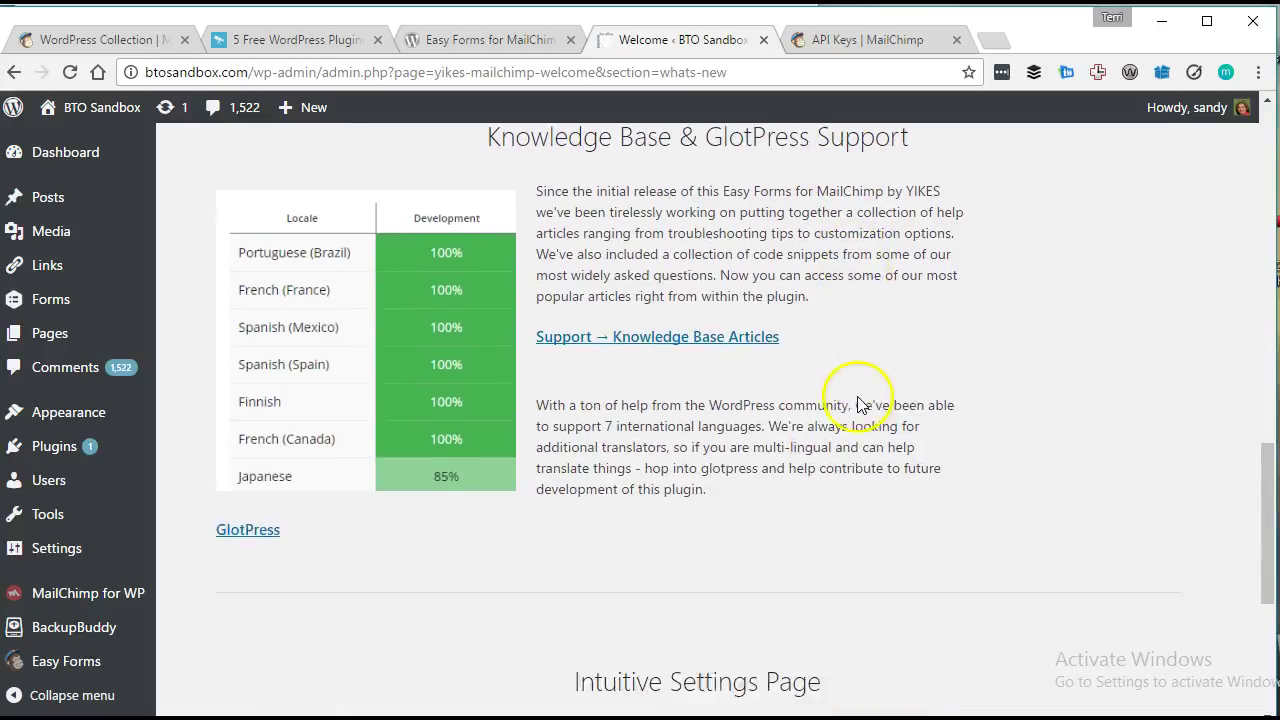
scroll(857, 400, up, 3)
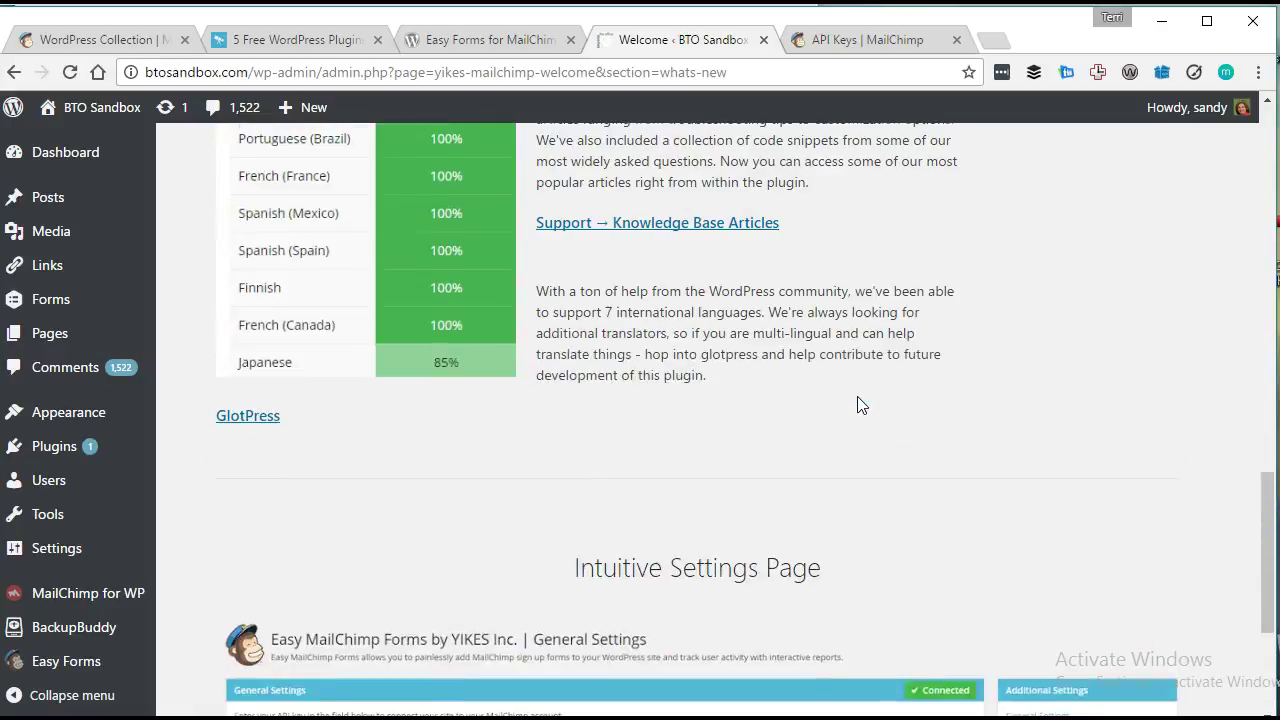
scroll(855, 403, down, 3)
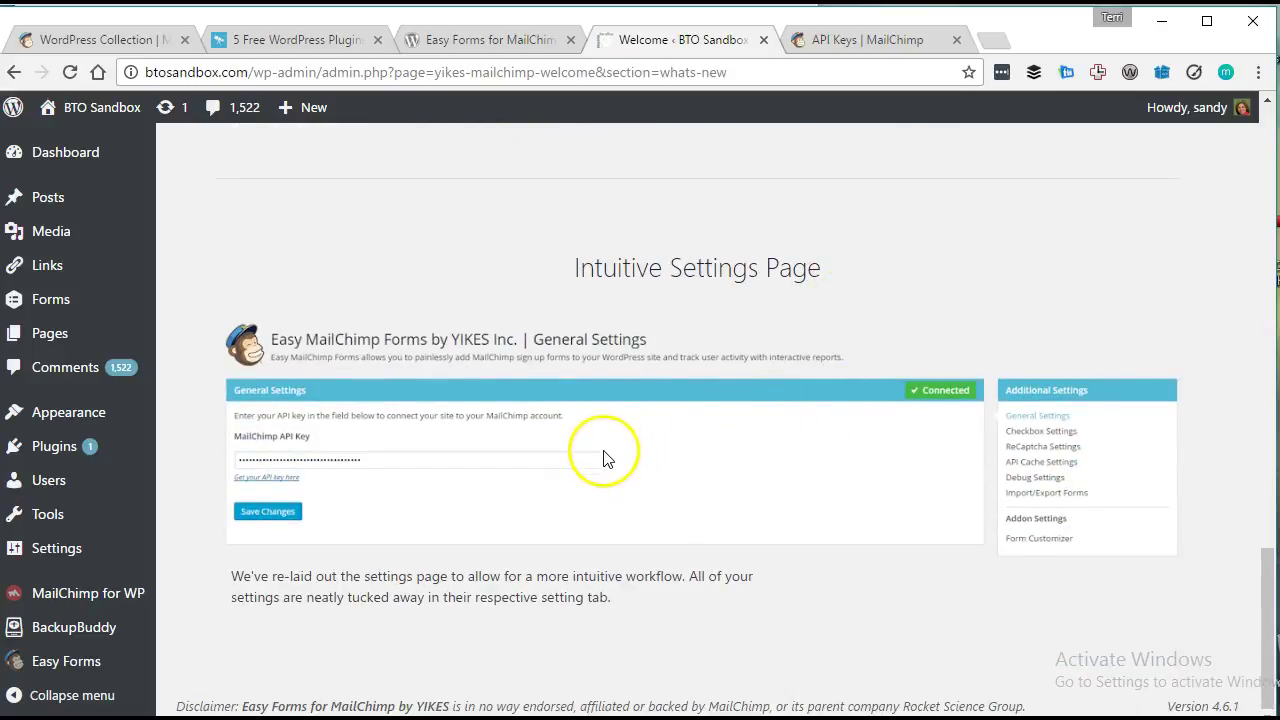
mouse_move(44, 665)
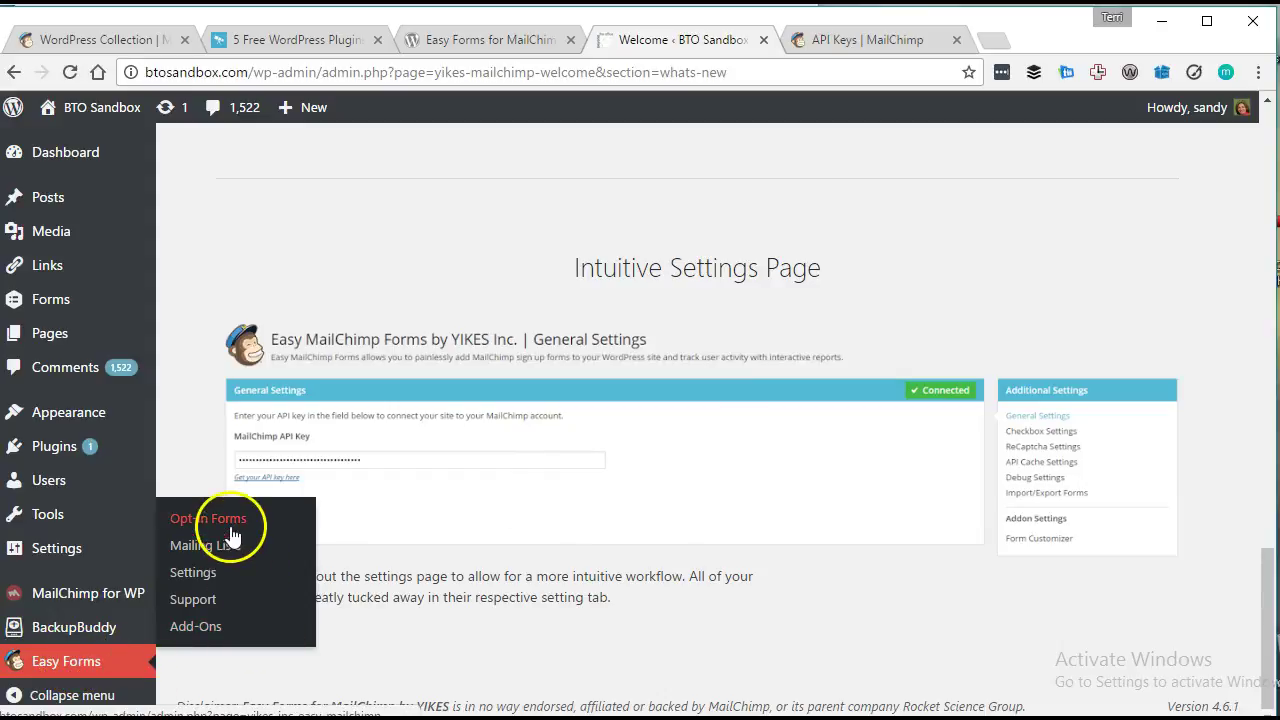
Paste the MailChimp API key into Easy Forms General Settings and save the changes.
click(220, 576)
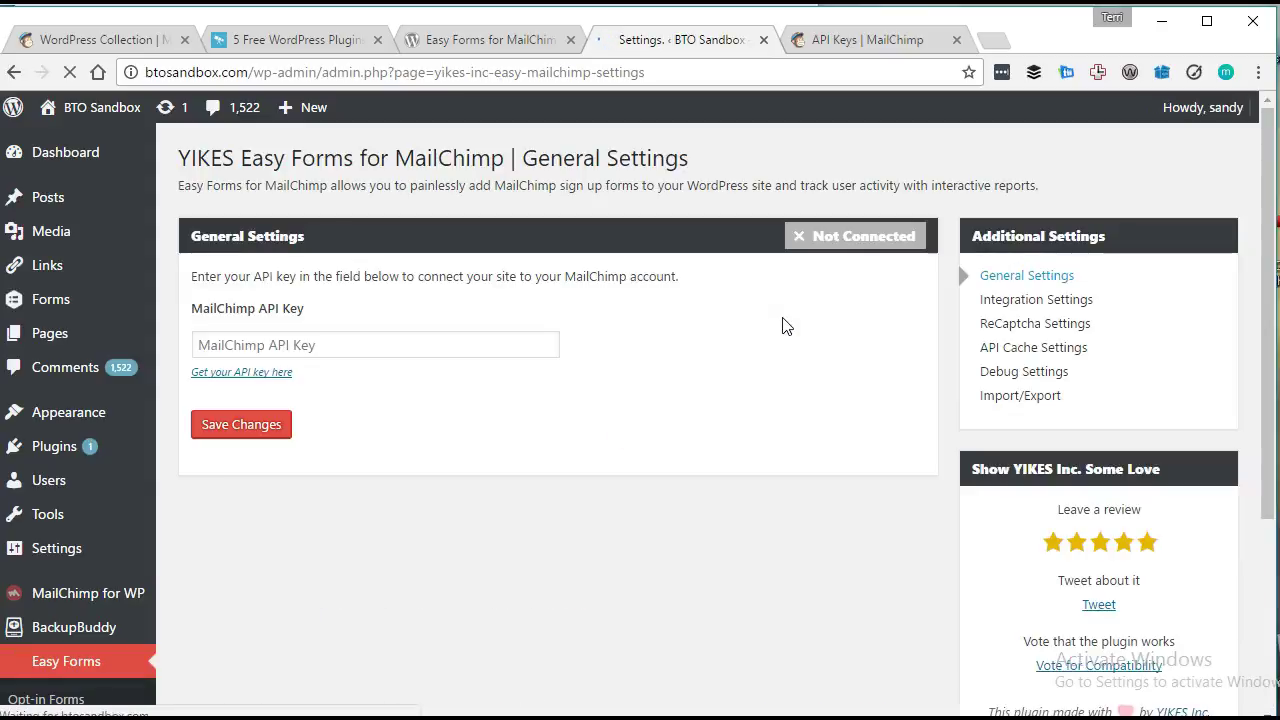
click(262, 348)
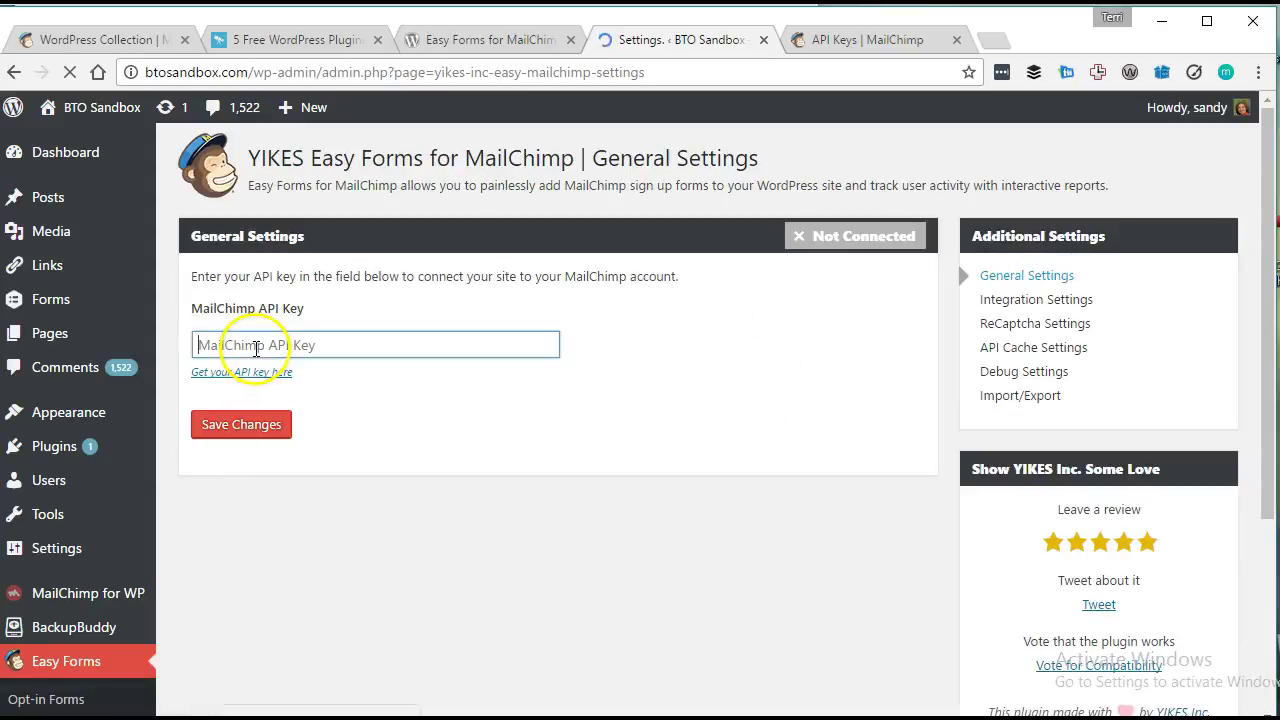
key(ctrl+v)
click(243, 425)
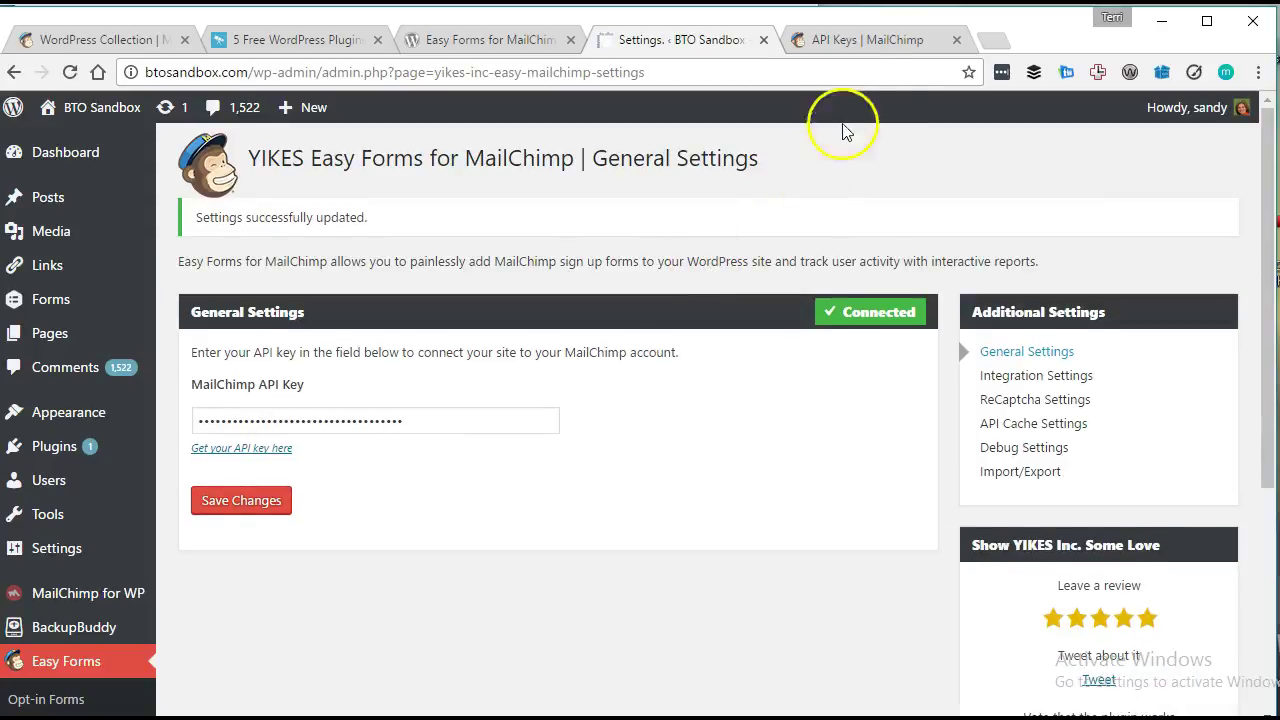
Go through MailChimp's account menu to Extras > API keys and bring the key table into view.
click(891, 44)
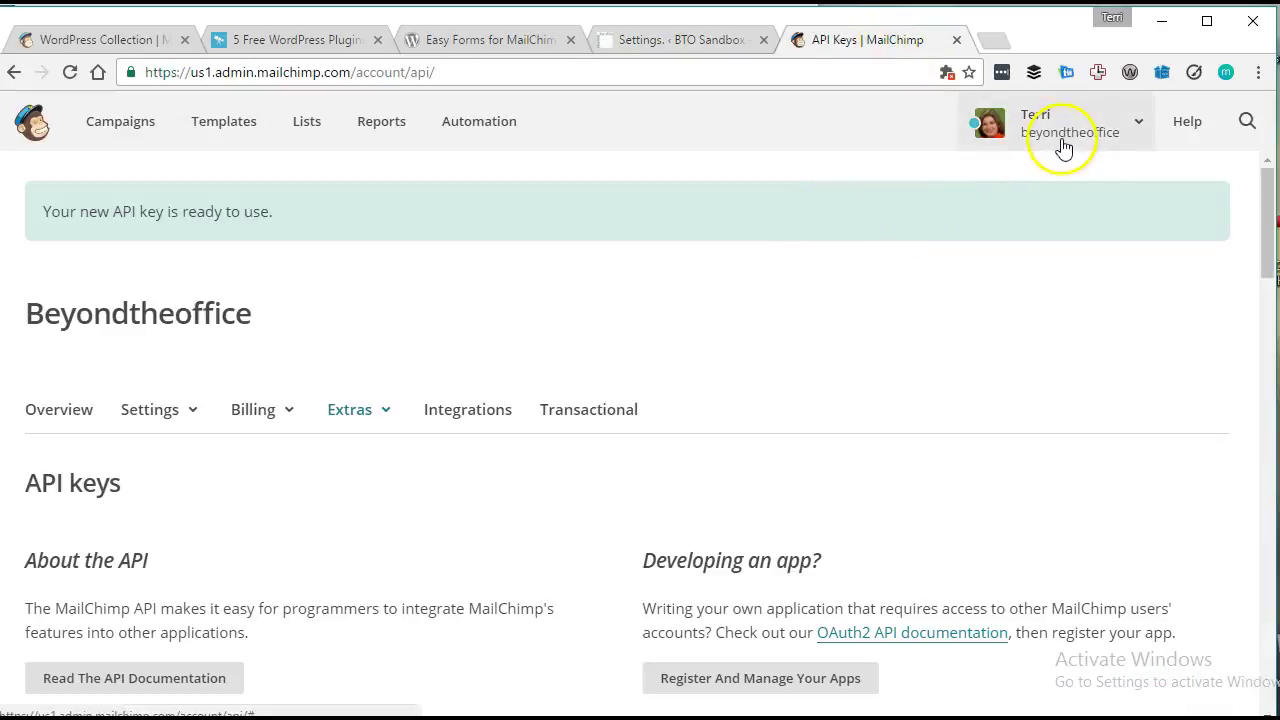
click(1064, 145)
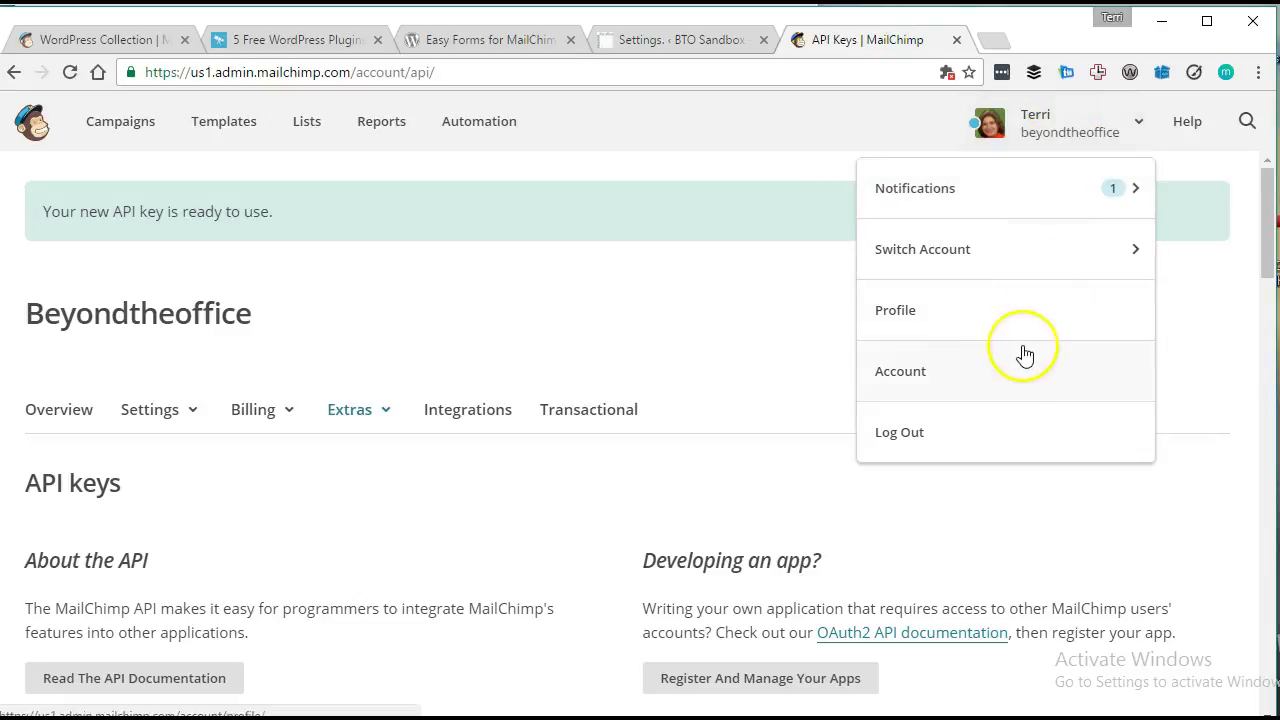
click(378, 414)
click(350, 508)
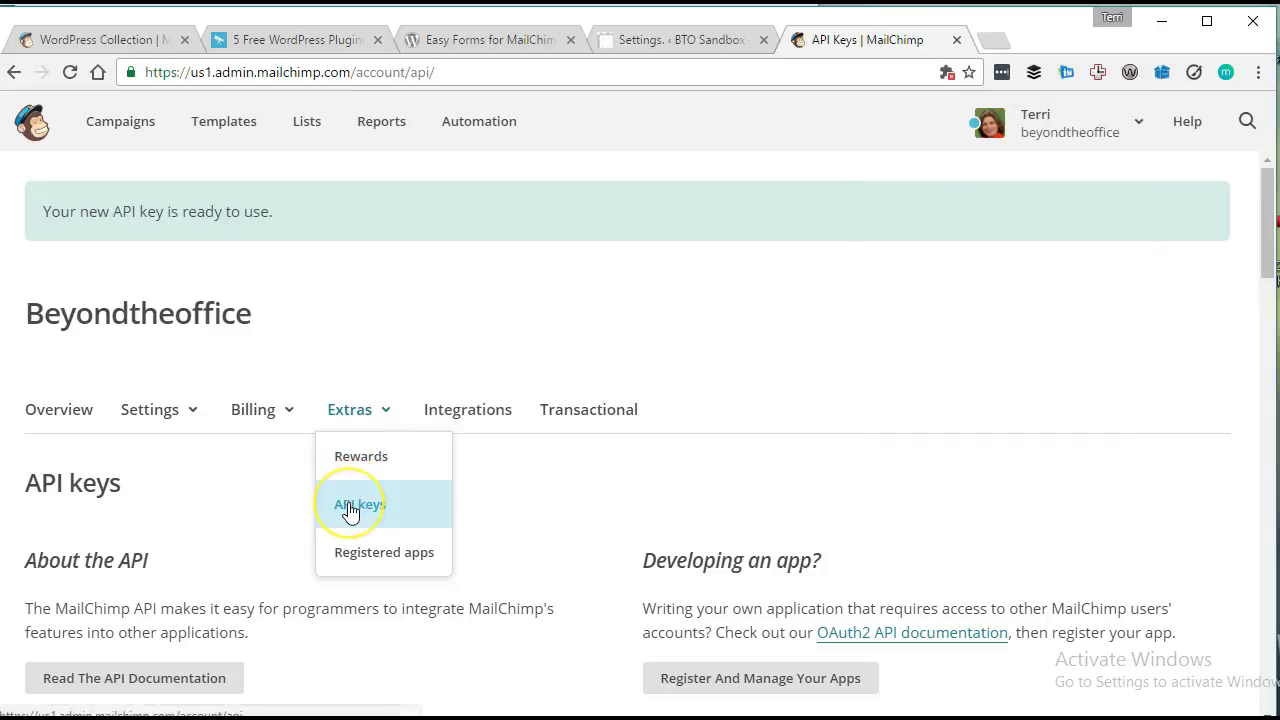
click(226, 521)
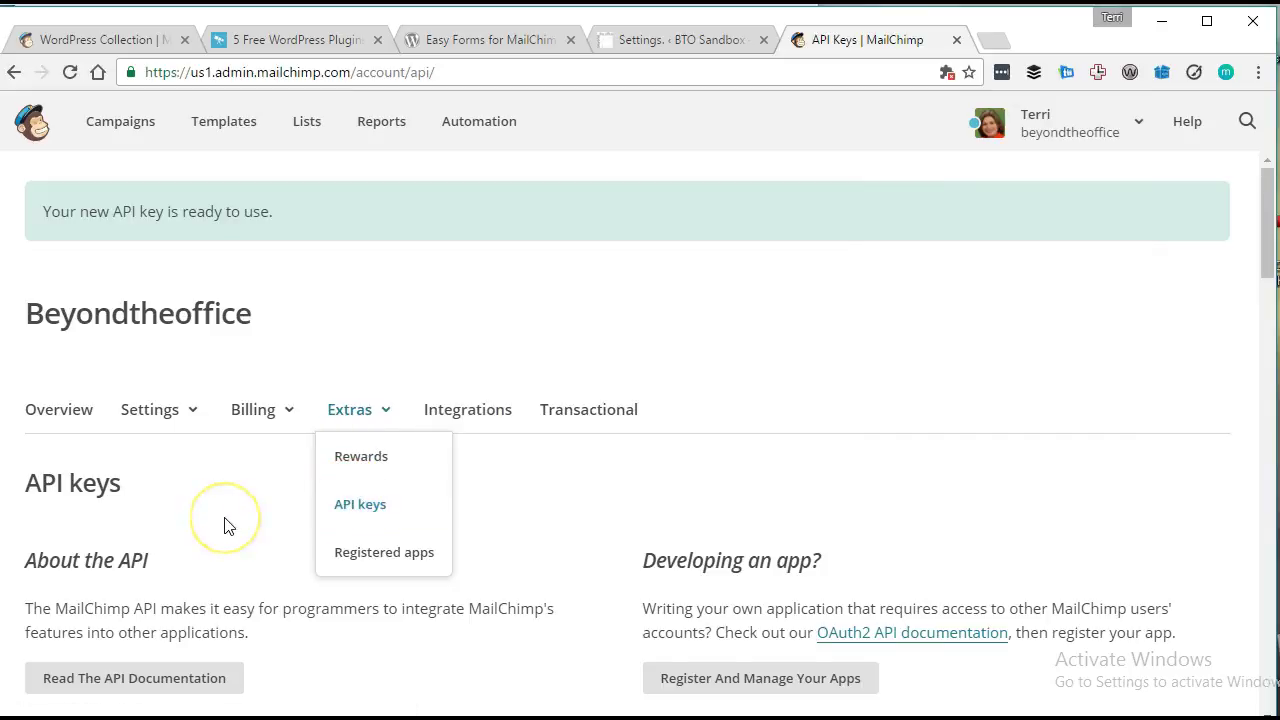
scroll(224, 517, down, 2)
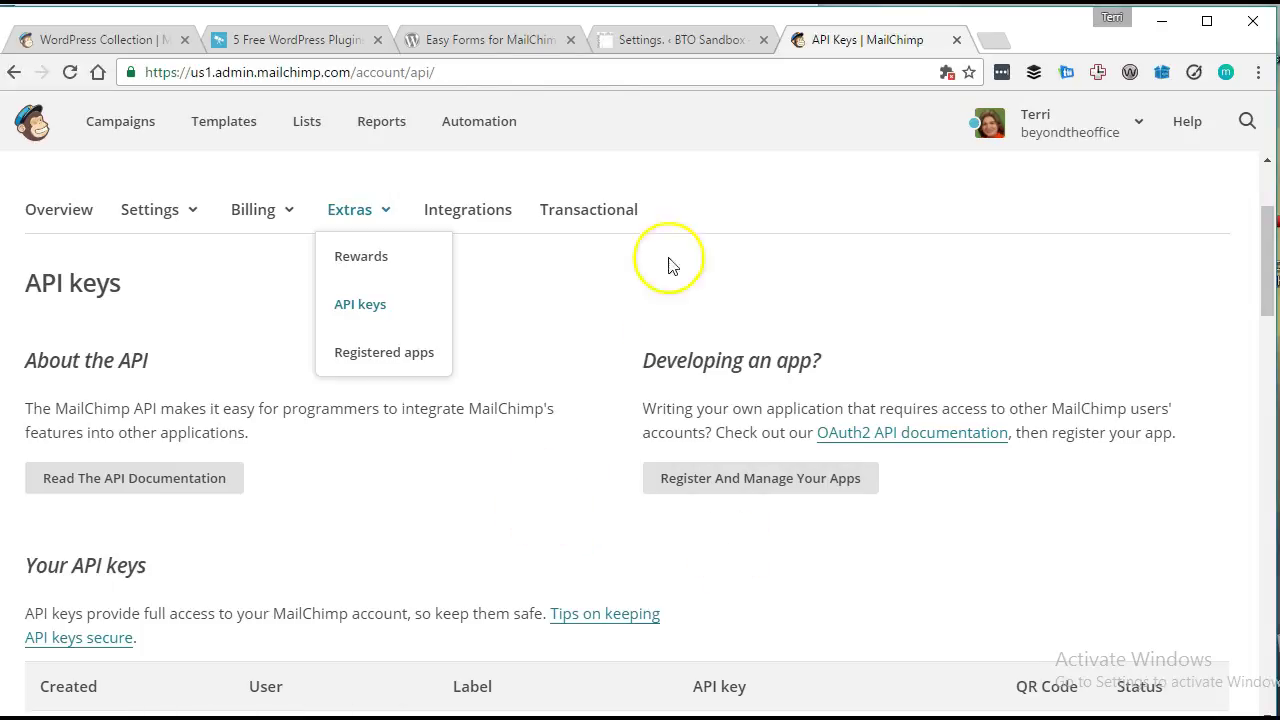
Return to the WordPress Easy Forms settings and open the opt-in forms list.
click(486, 40)
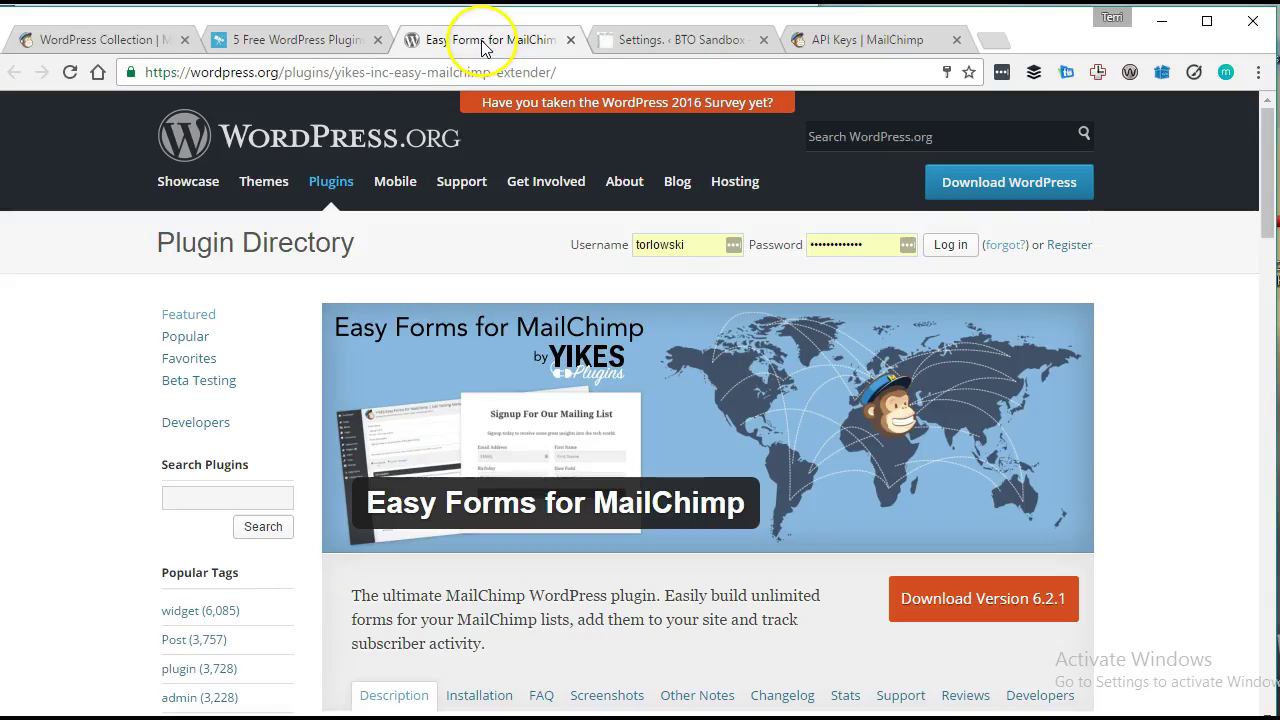
click(663, 39)
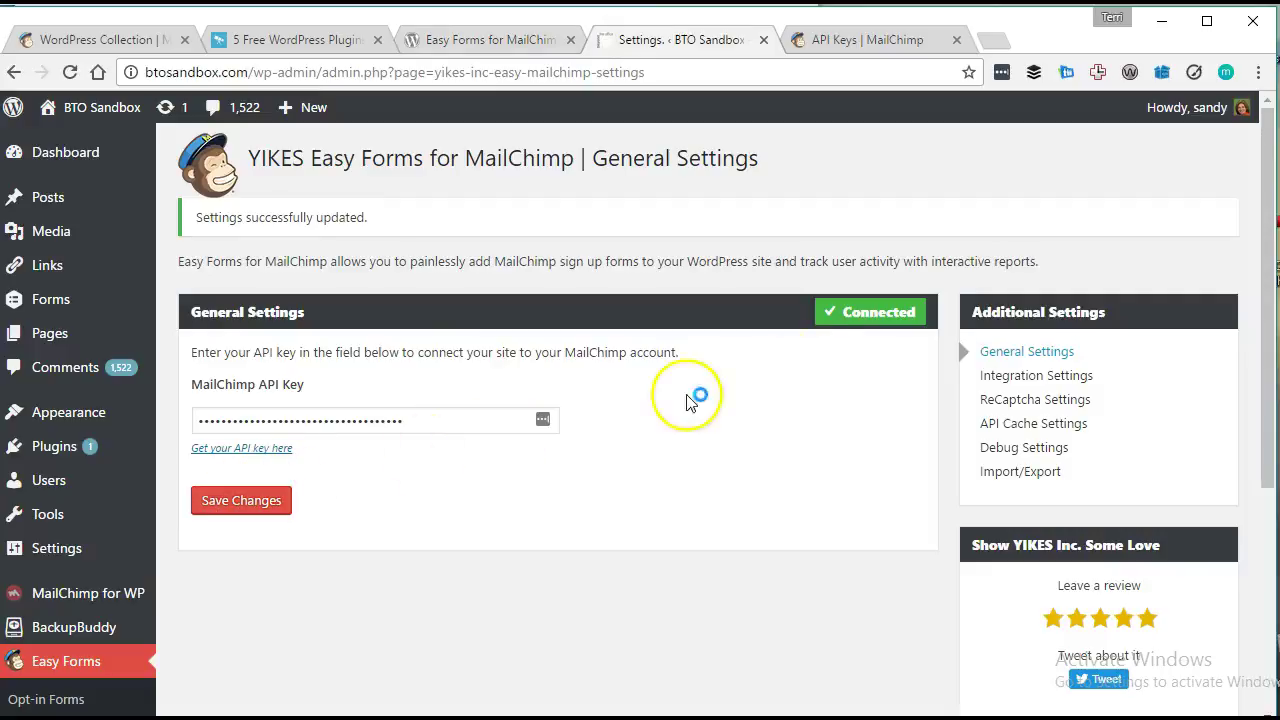
scroll(472, 462, down, 2)
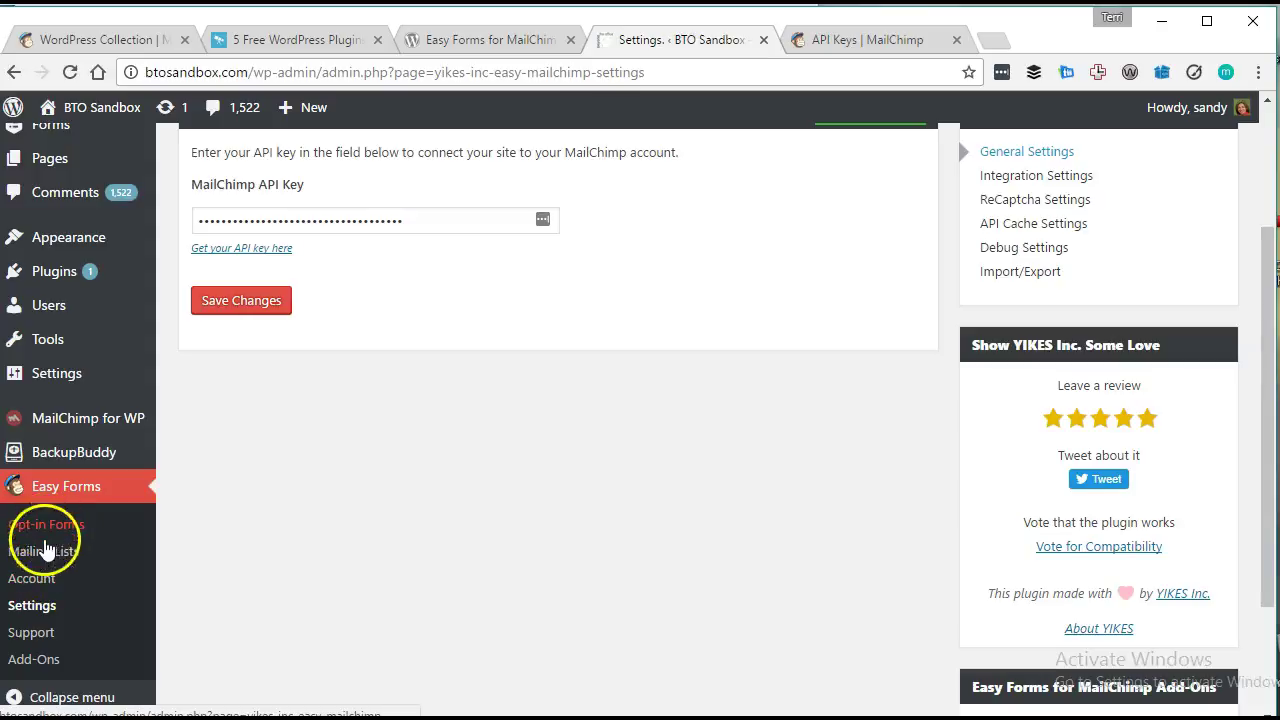
click(47, 530)
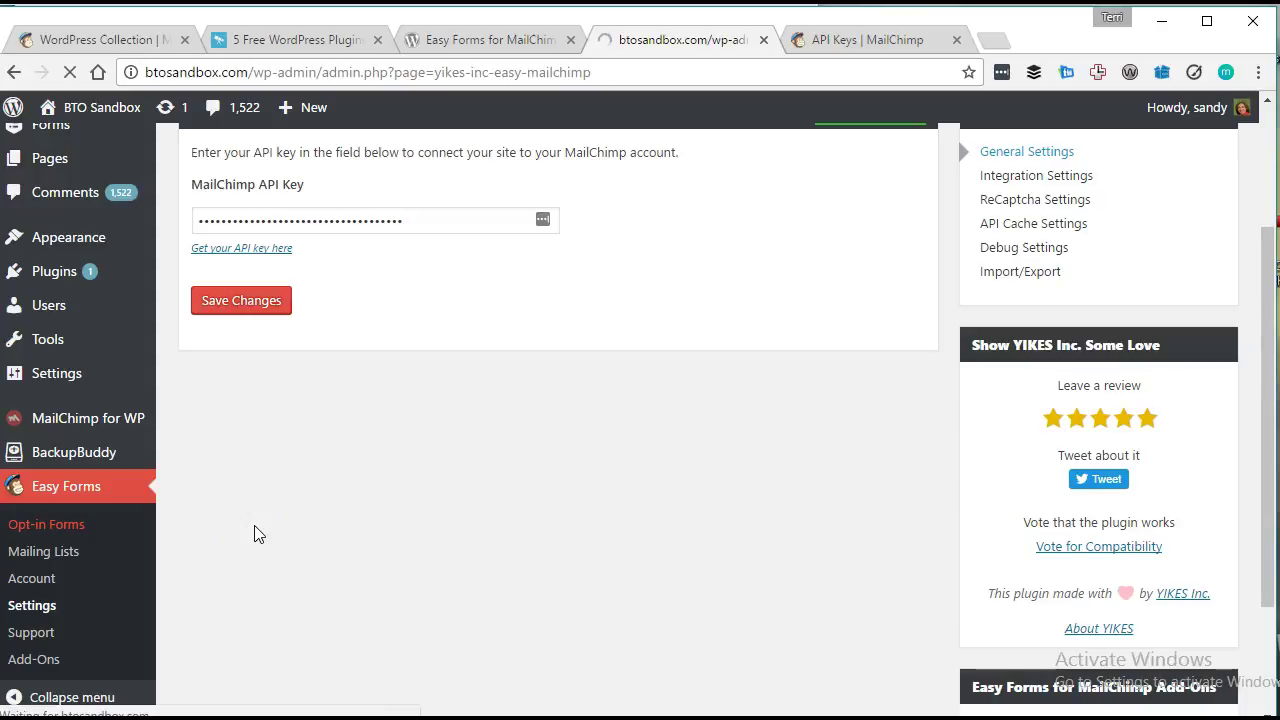
click(481, 440)
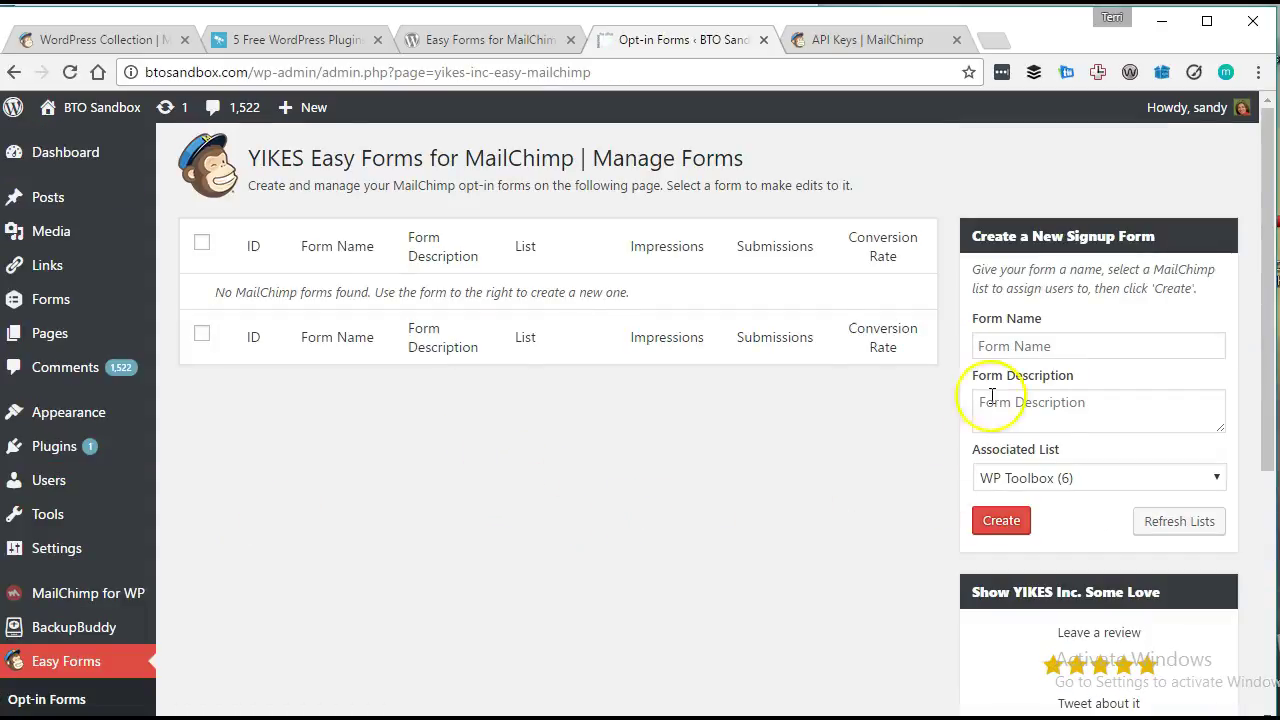
Create a new form named 'Demo Optin' associated with General List (492).
click(1096, 348)
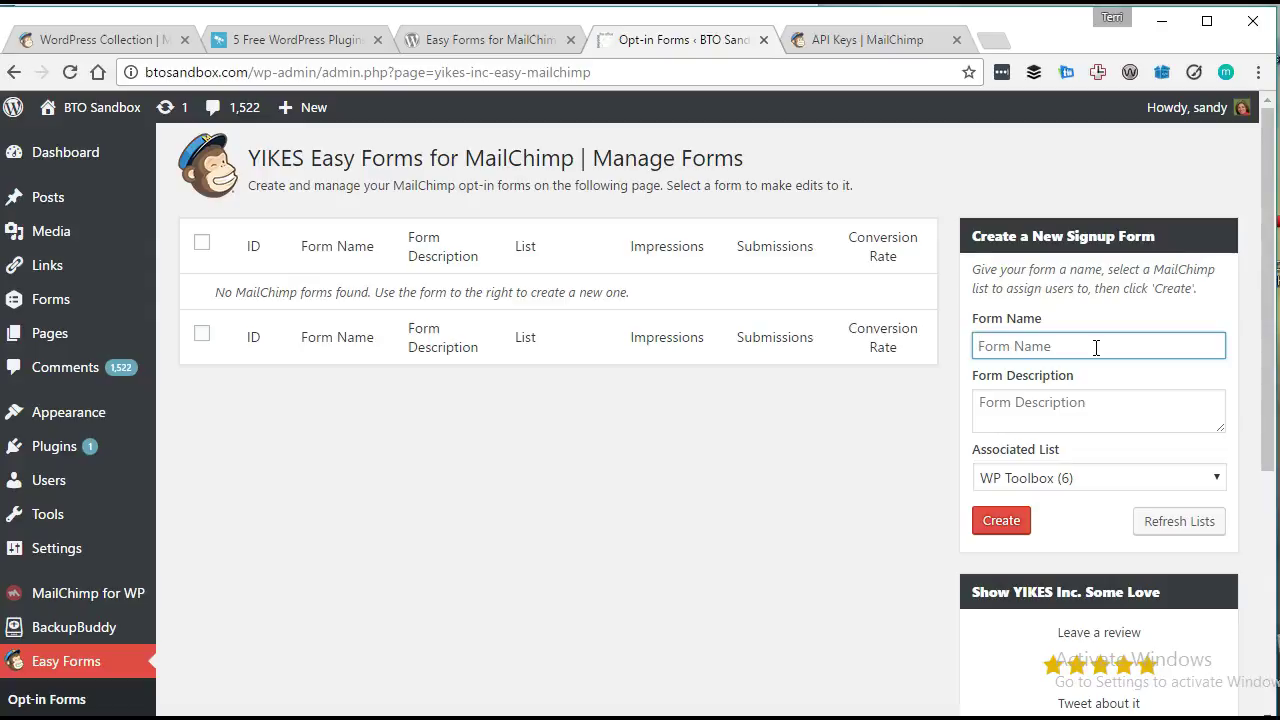
text(Demo Optin)
key(Tab)
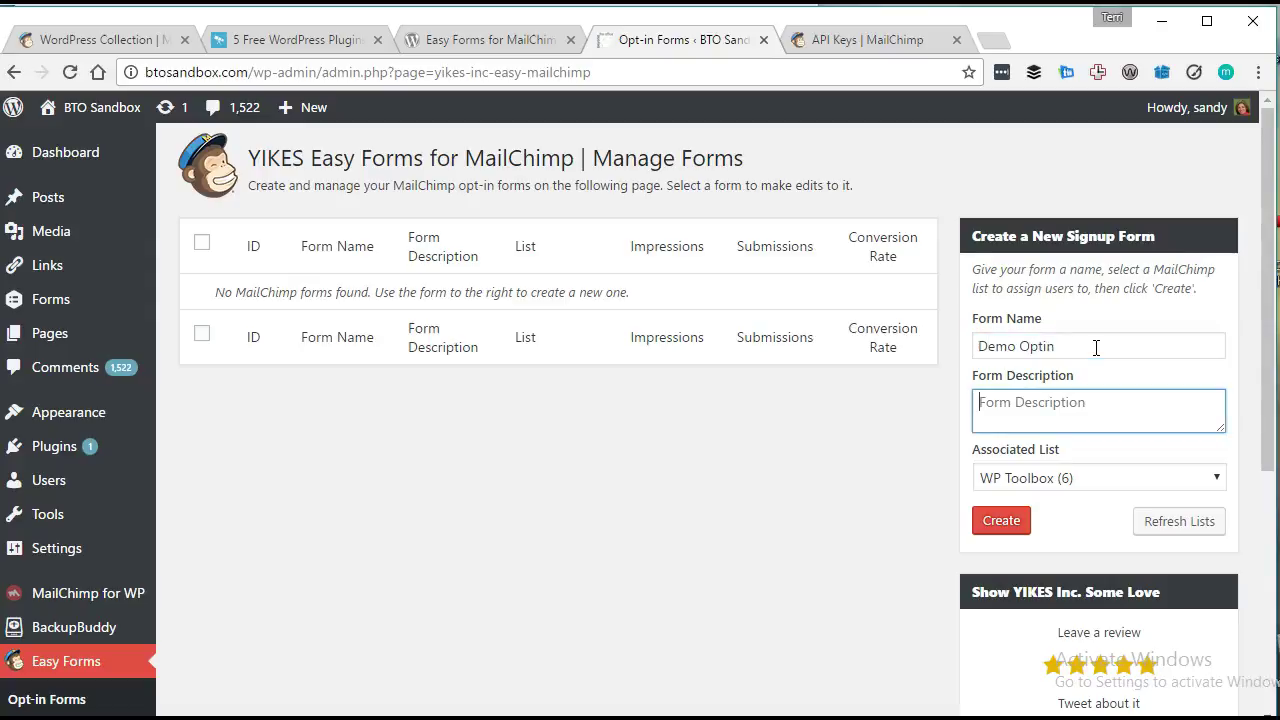
click(1047, 477)
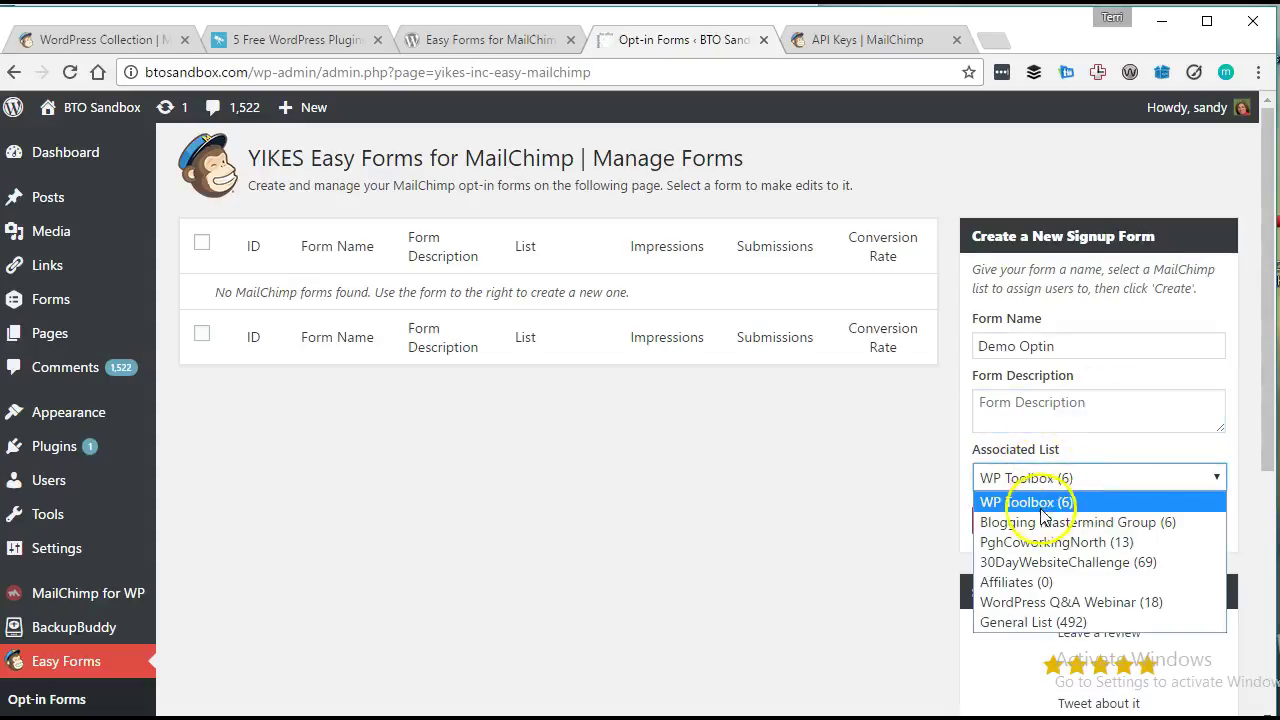
click(1024, 619)
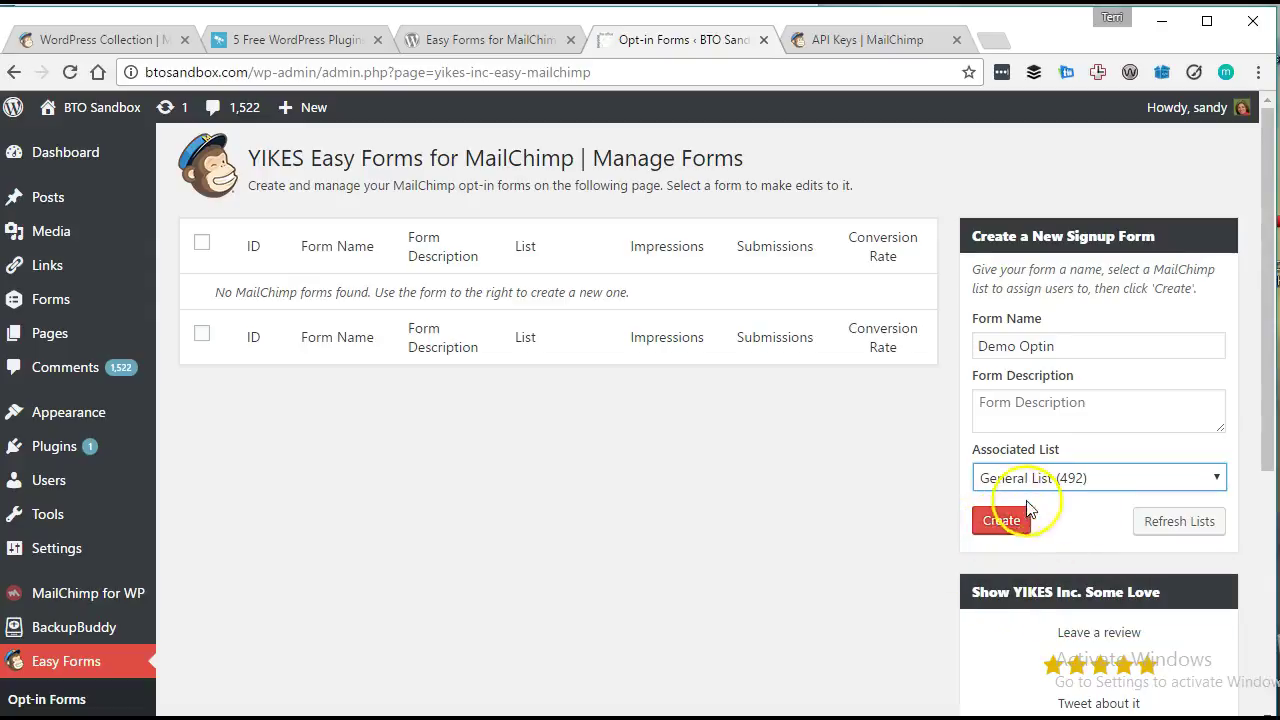
click(993, 527)
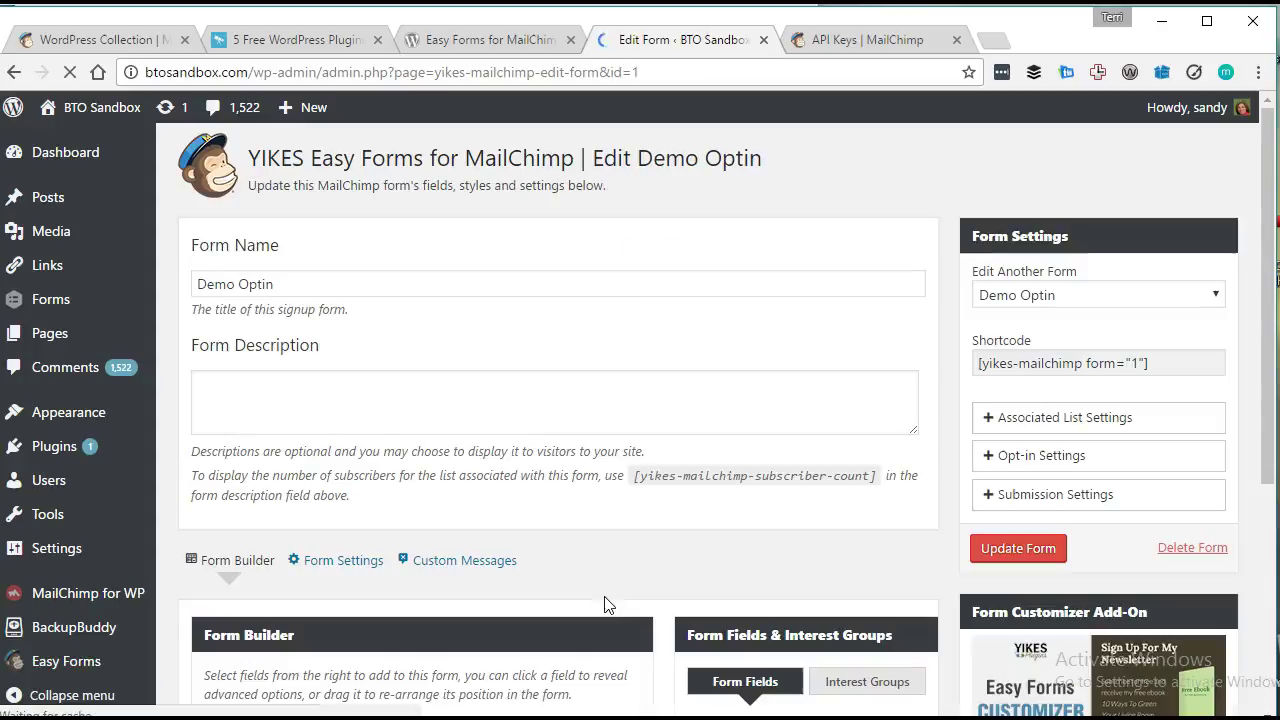
Add First Name, Last Name and Email Address to the form builder and update the form.
click(371, 373)
scroll(345, 415, down, 2)
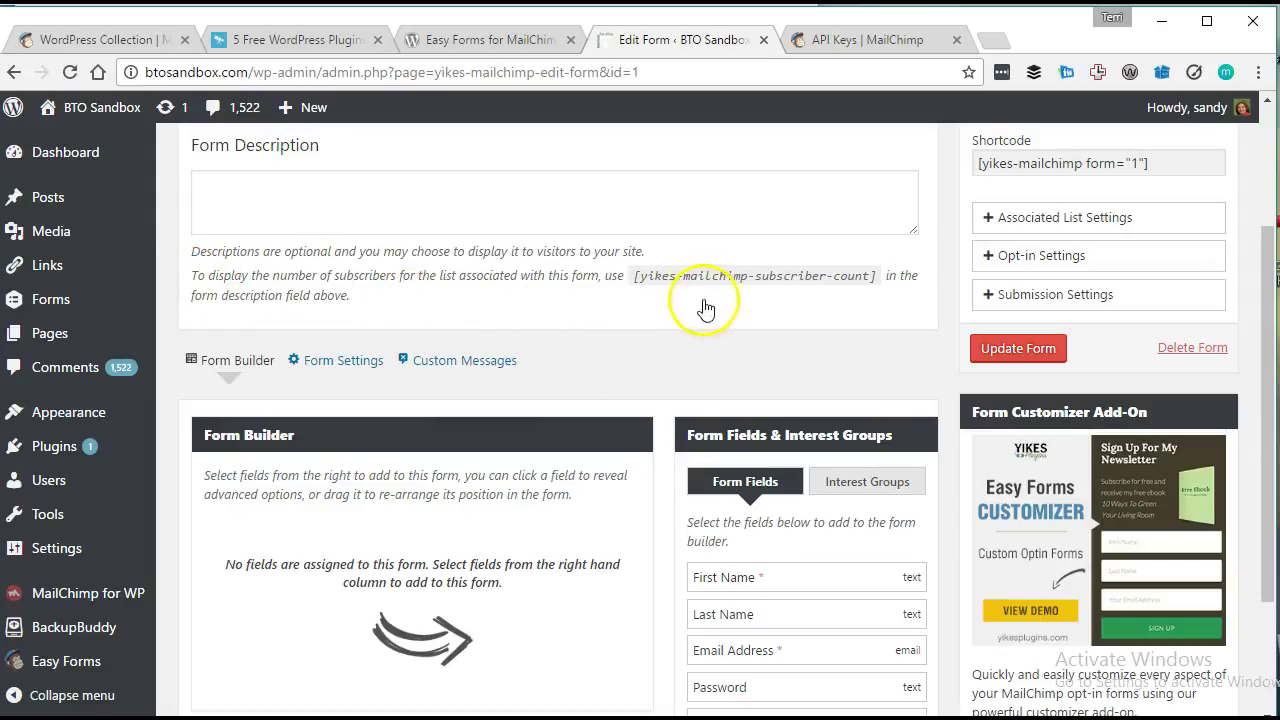
scroll(600, 370, down, 2)
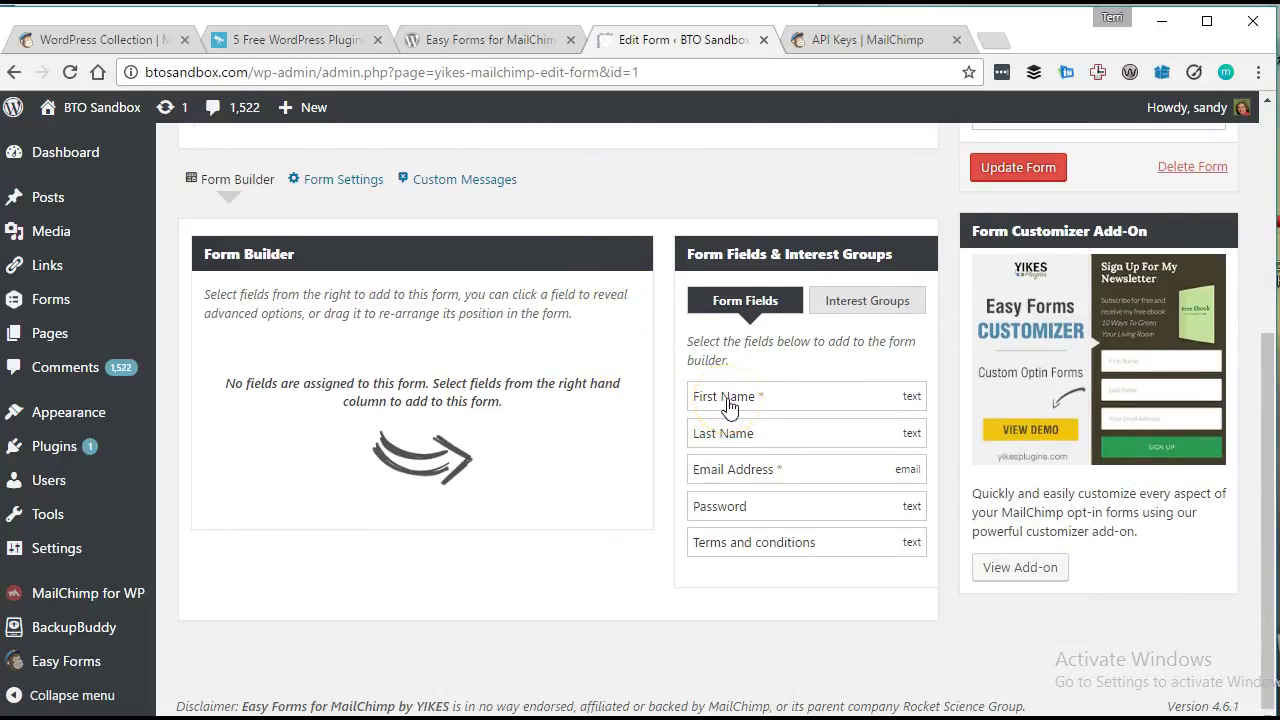
click(729, 400)
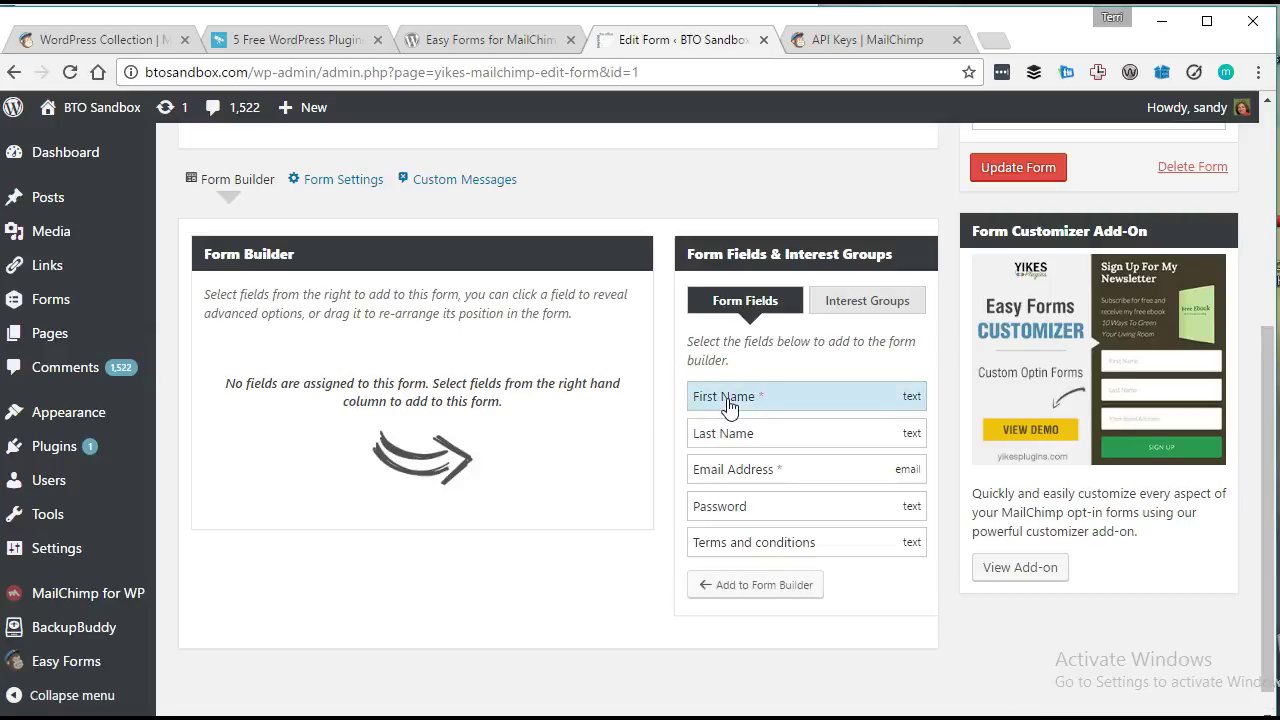
click(755, 585)
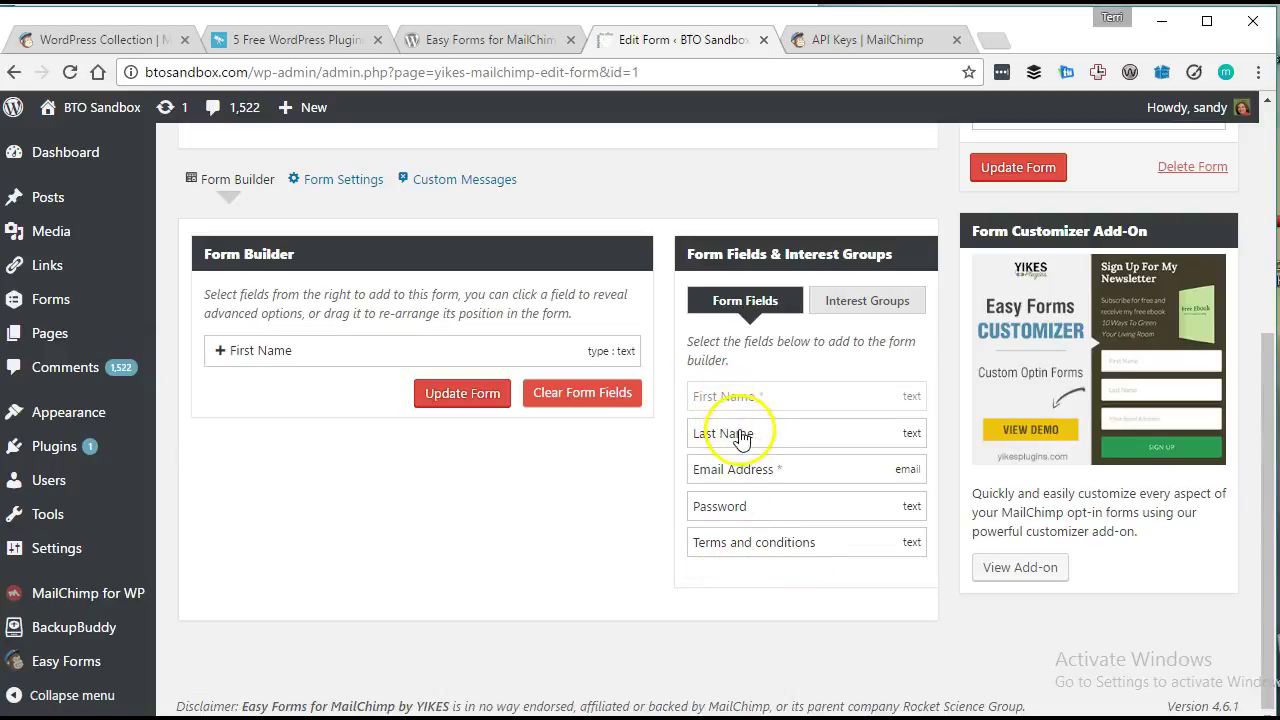
click(730, 432)
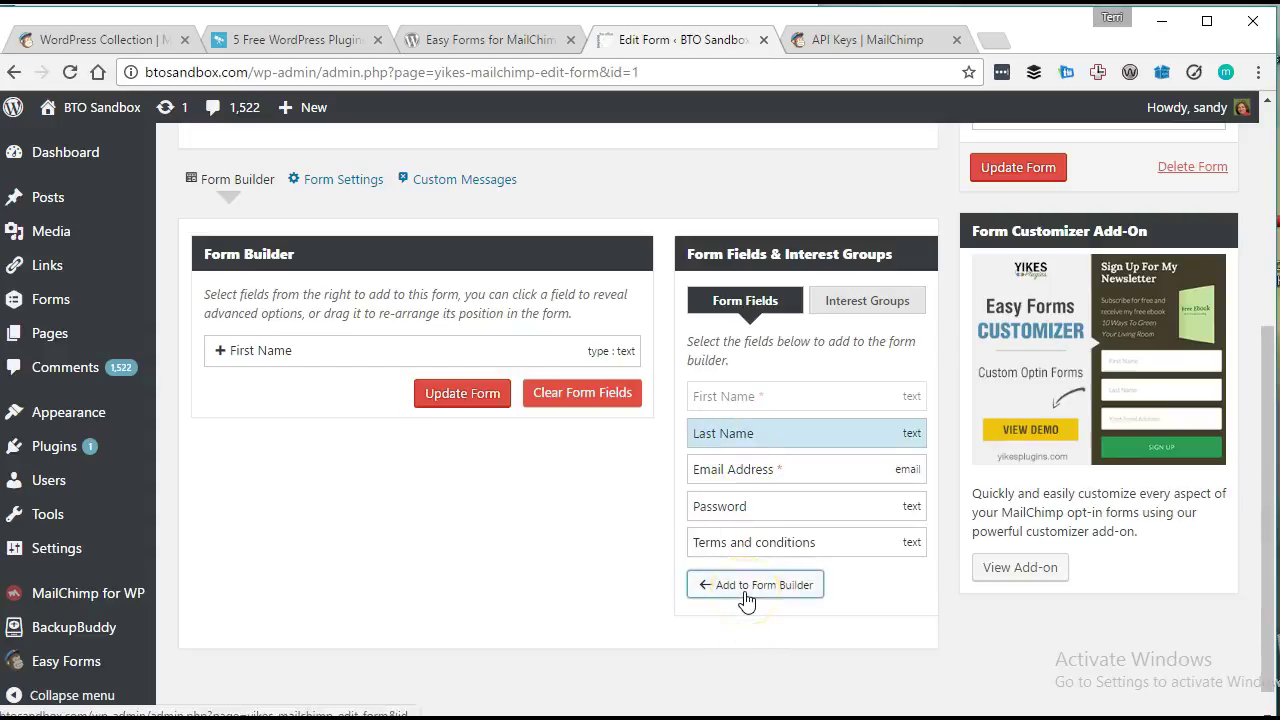
click(755, 585)
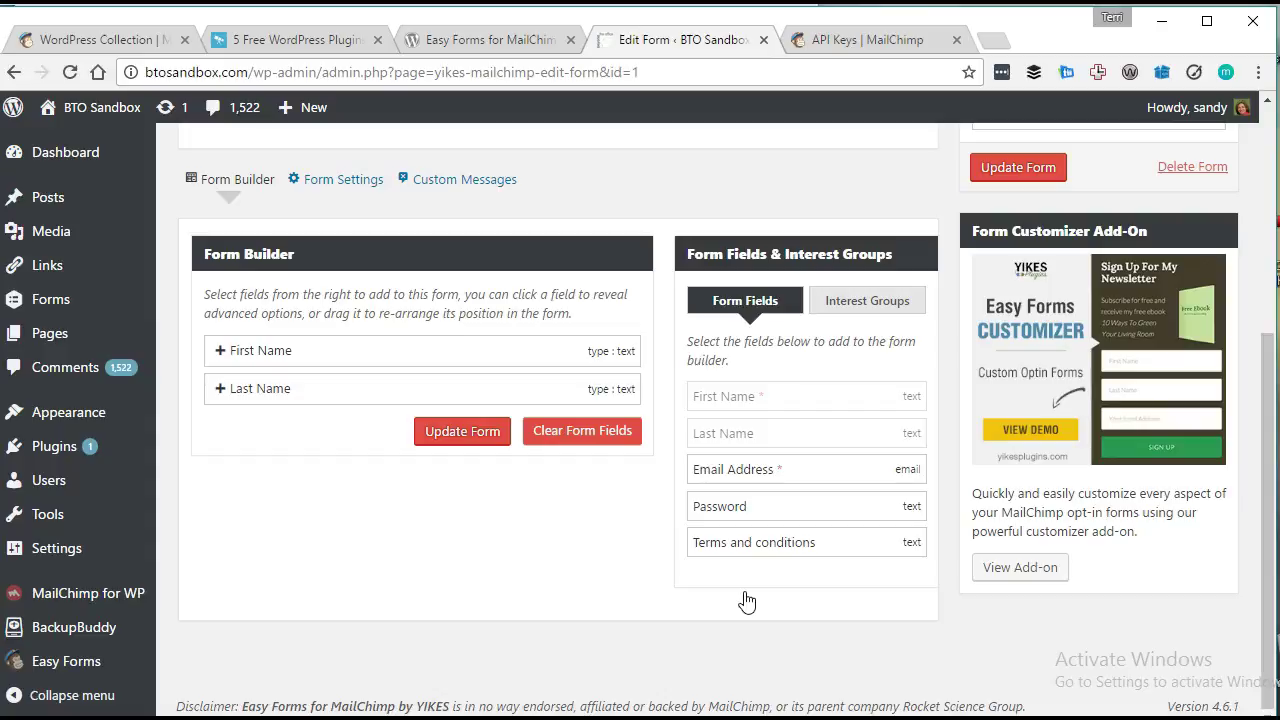
click(755, 478)
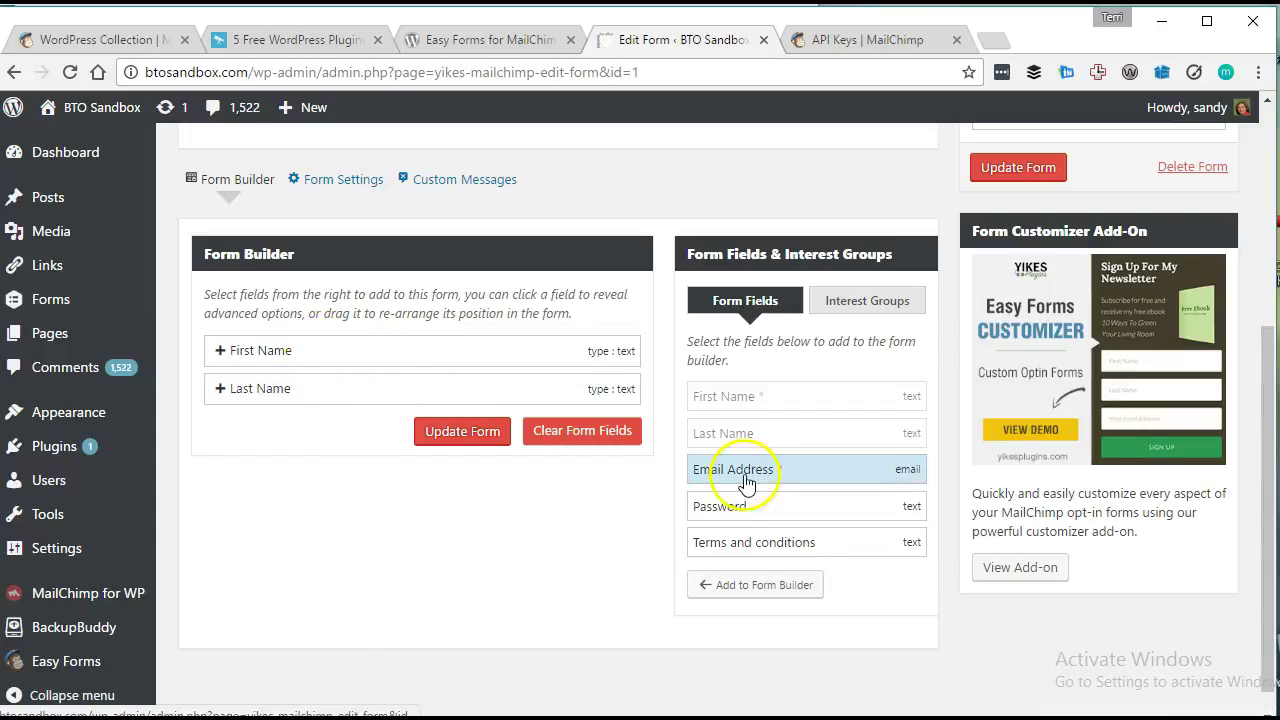
click(770, 590)
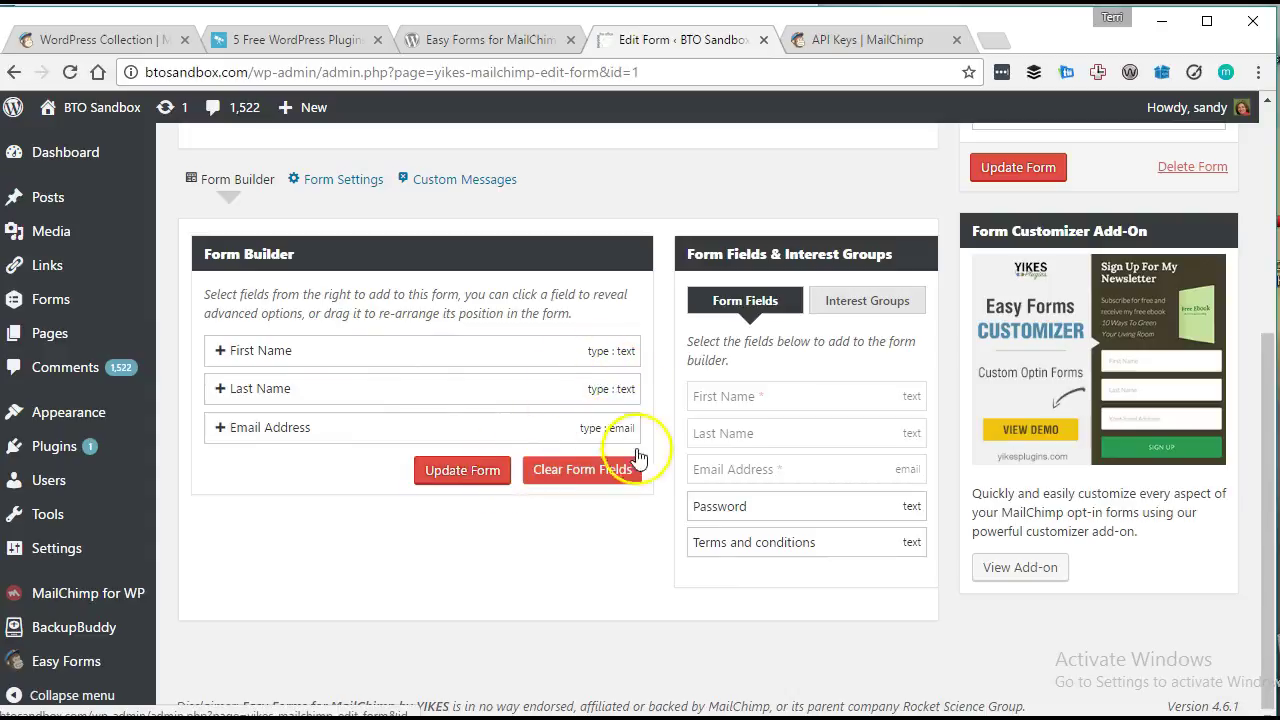
click(494, 478)
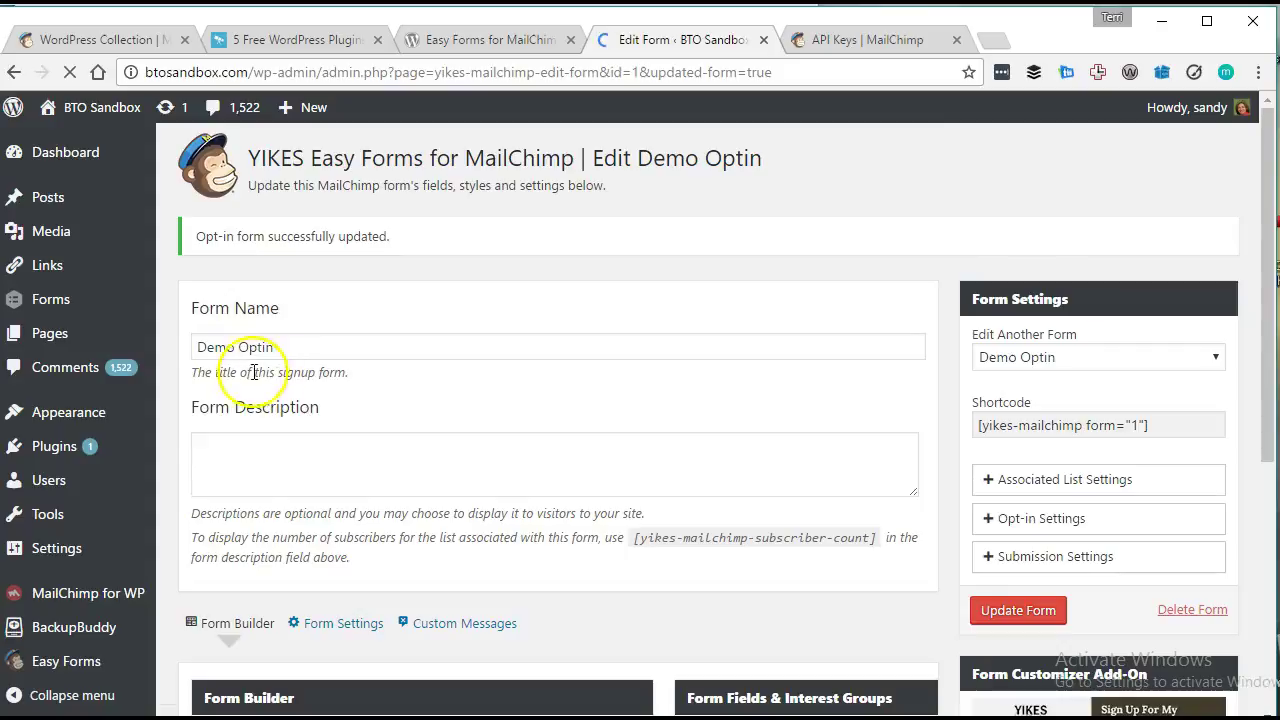
Expand the First Name field and give it matching placeholder text.
scroll(450, 372, down, 4)
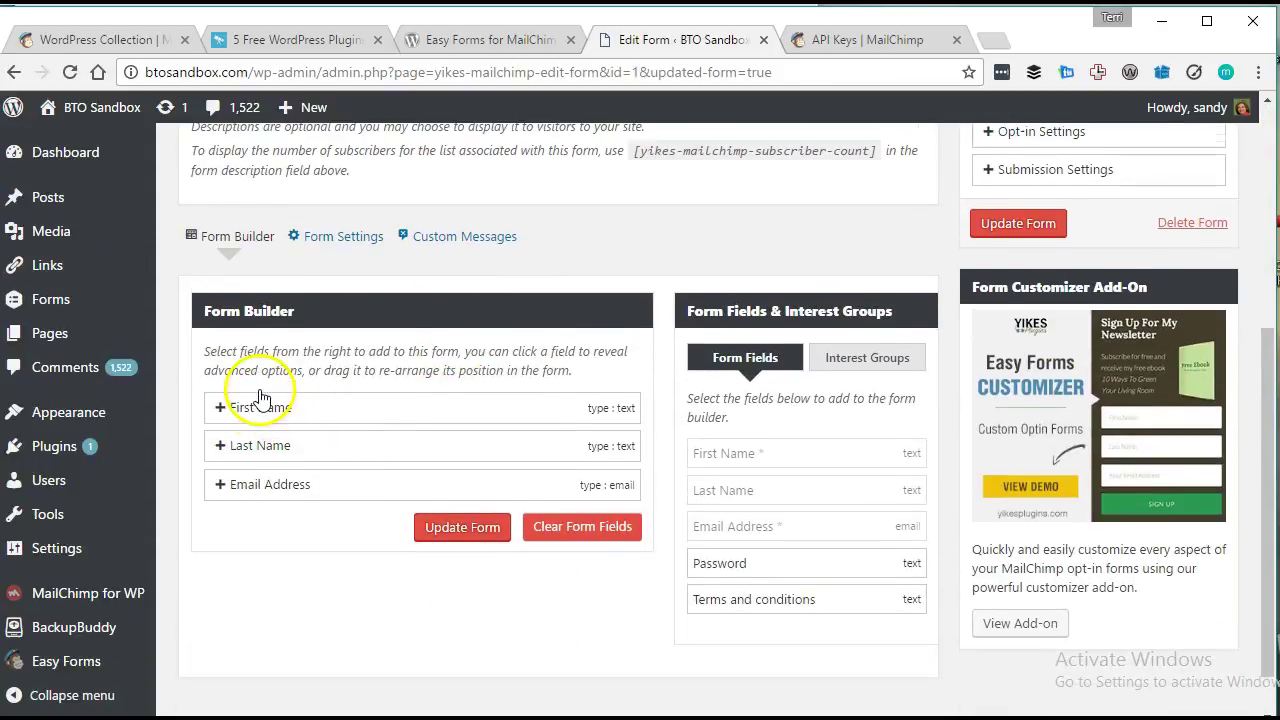
click(255, 404)
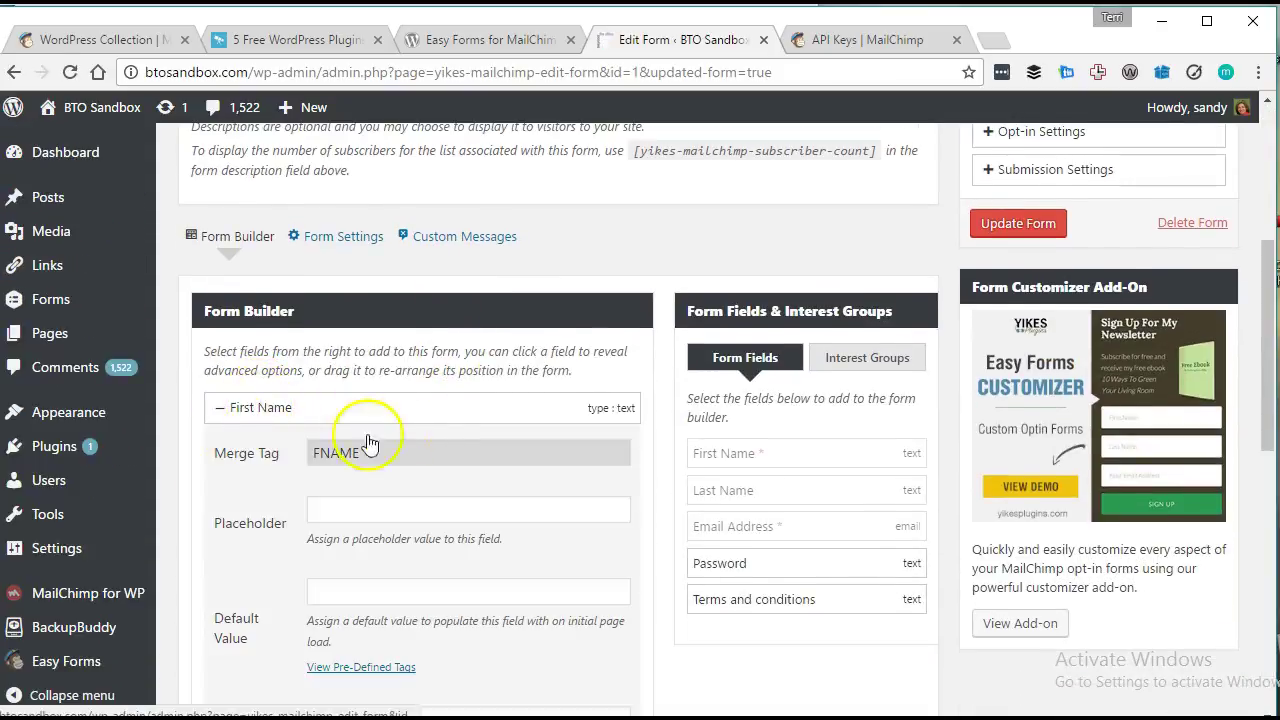
scroll(350, 427, down, 1)
scroll(350, 427, down, 1)
scroll(266, 408, down, 1)
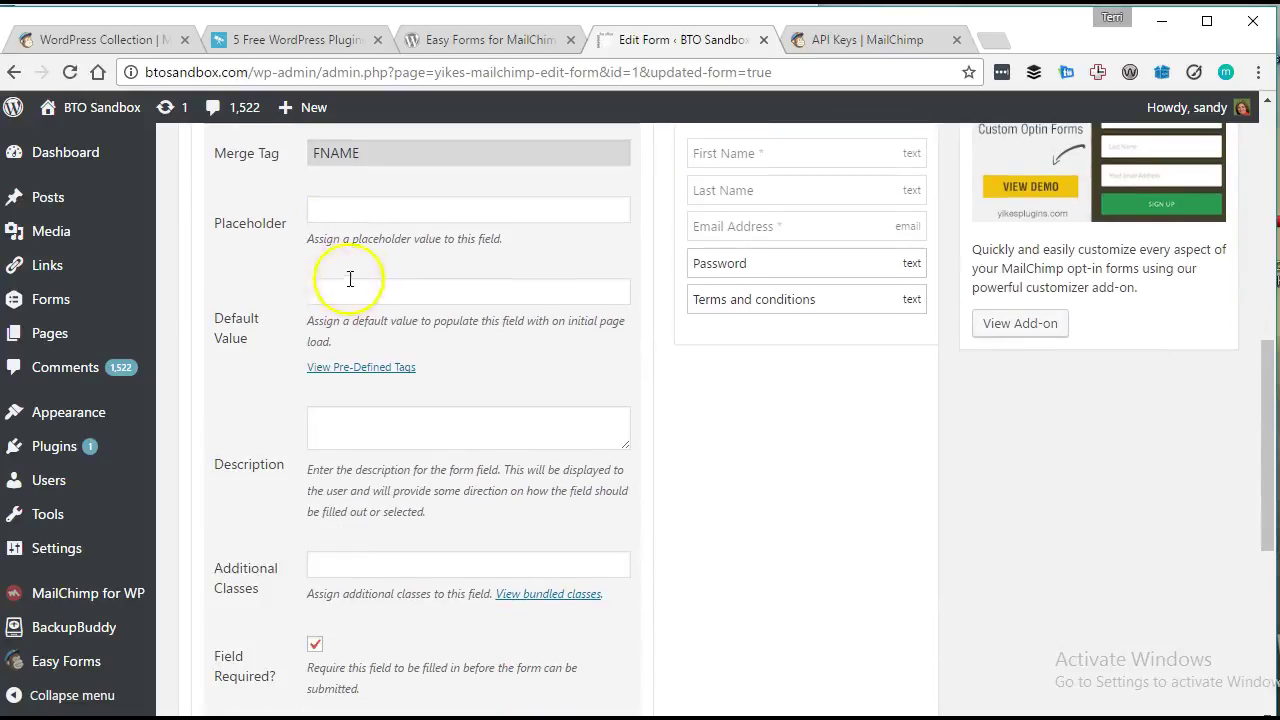
click(355, 207)
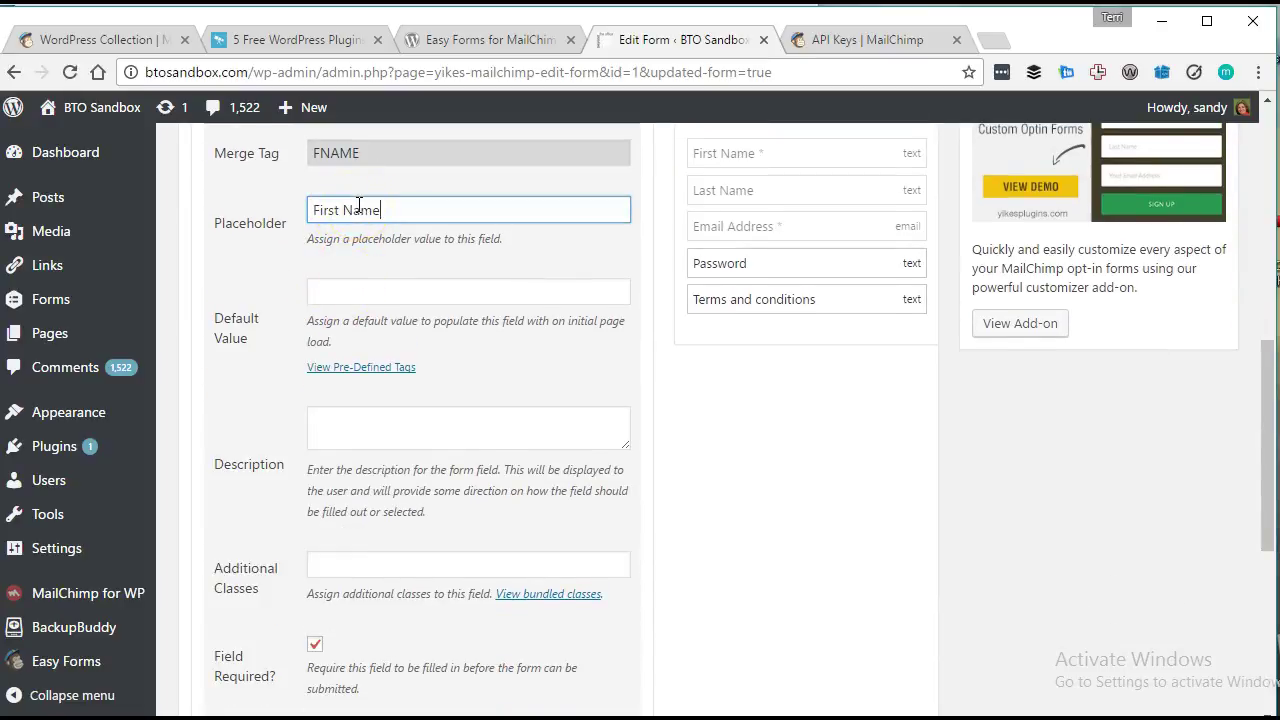
key(Tab)
key(Tab)
key(Tab)
key(Tab)
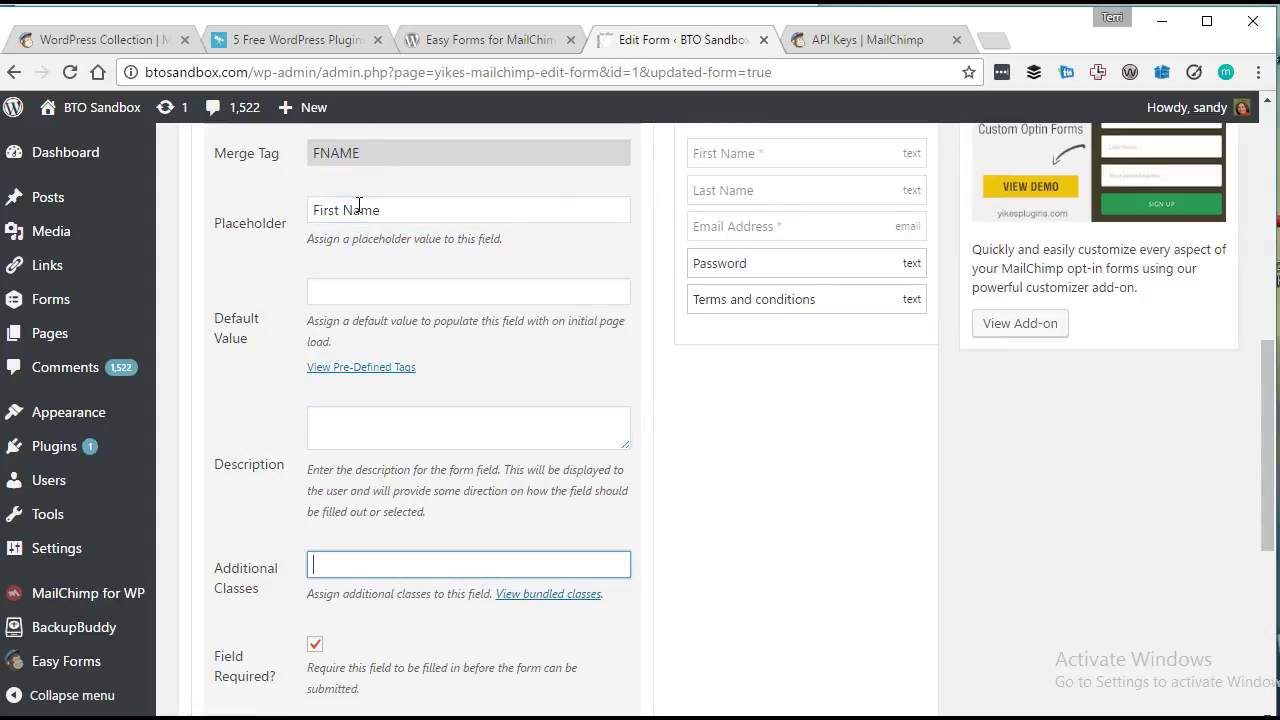
scroll(505, 515, down, 1)
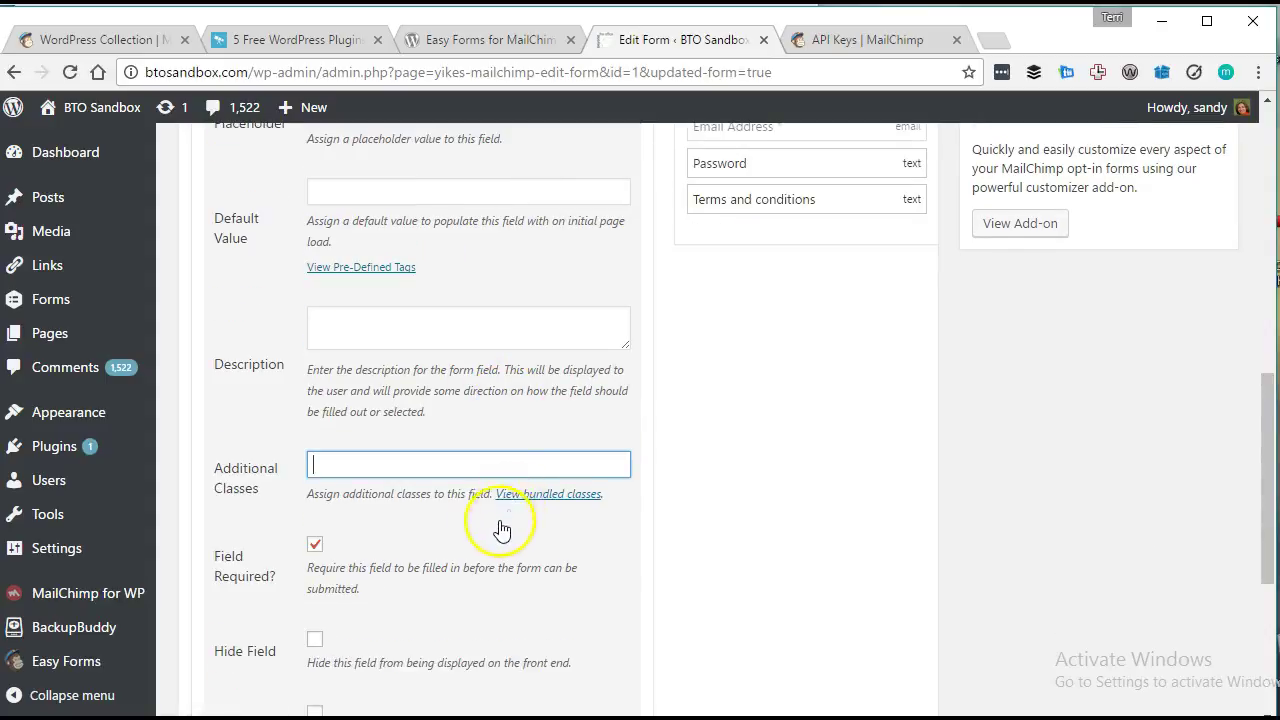
scroll(545, 525, down, 1)
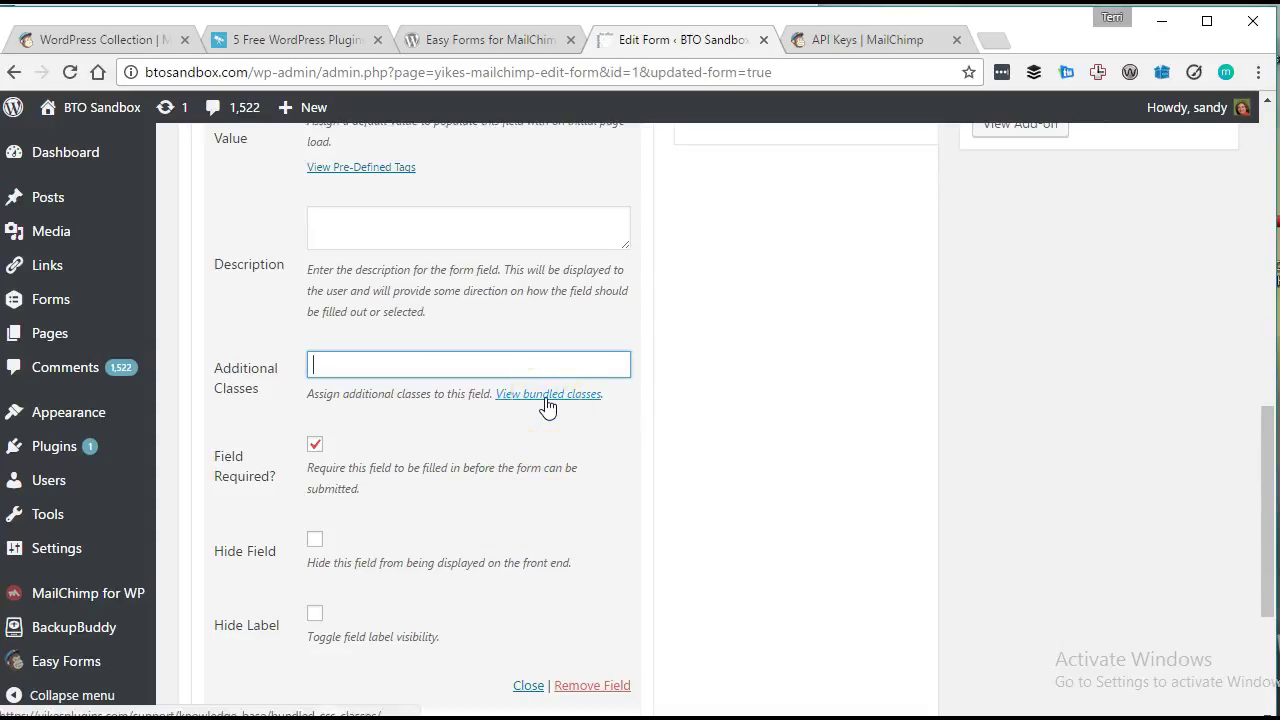
Open the bundled CSS classes guide in a new tab.
right_click(546, 397)
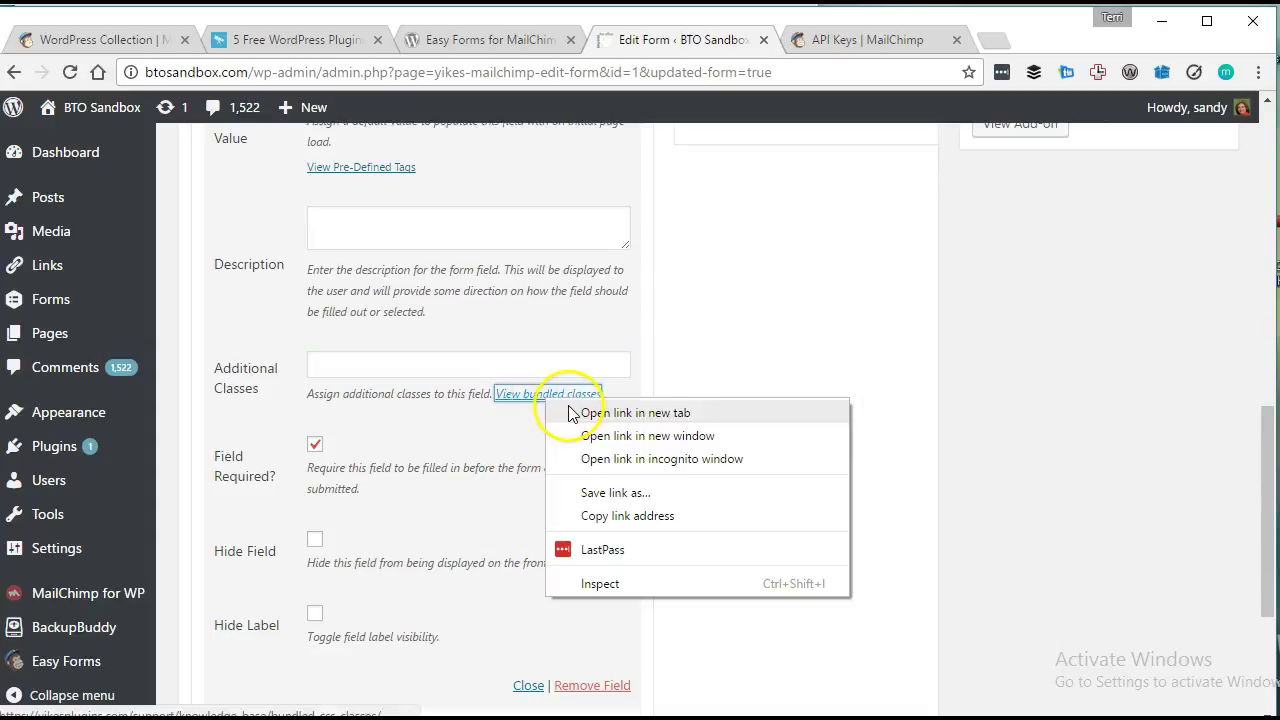
click(575, 412)
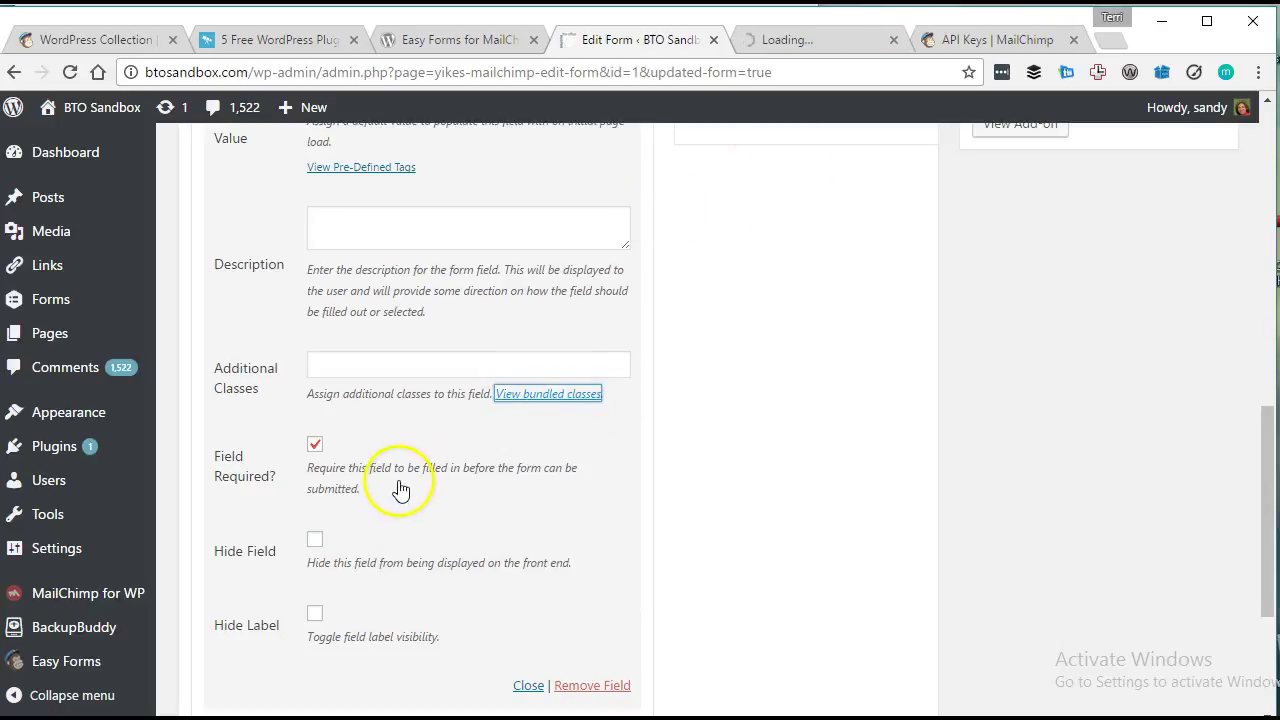
scroll(390, 485, down, 1)
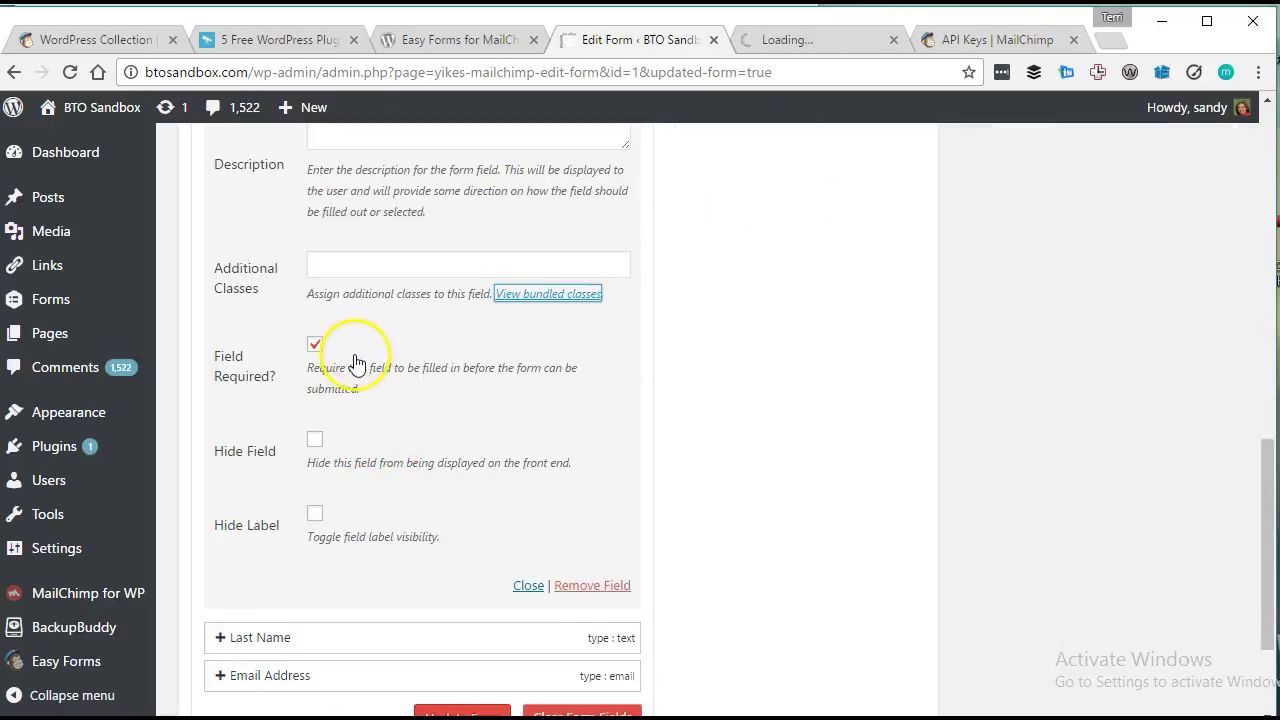
scroll(320, 520, down, 1)
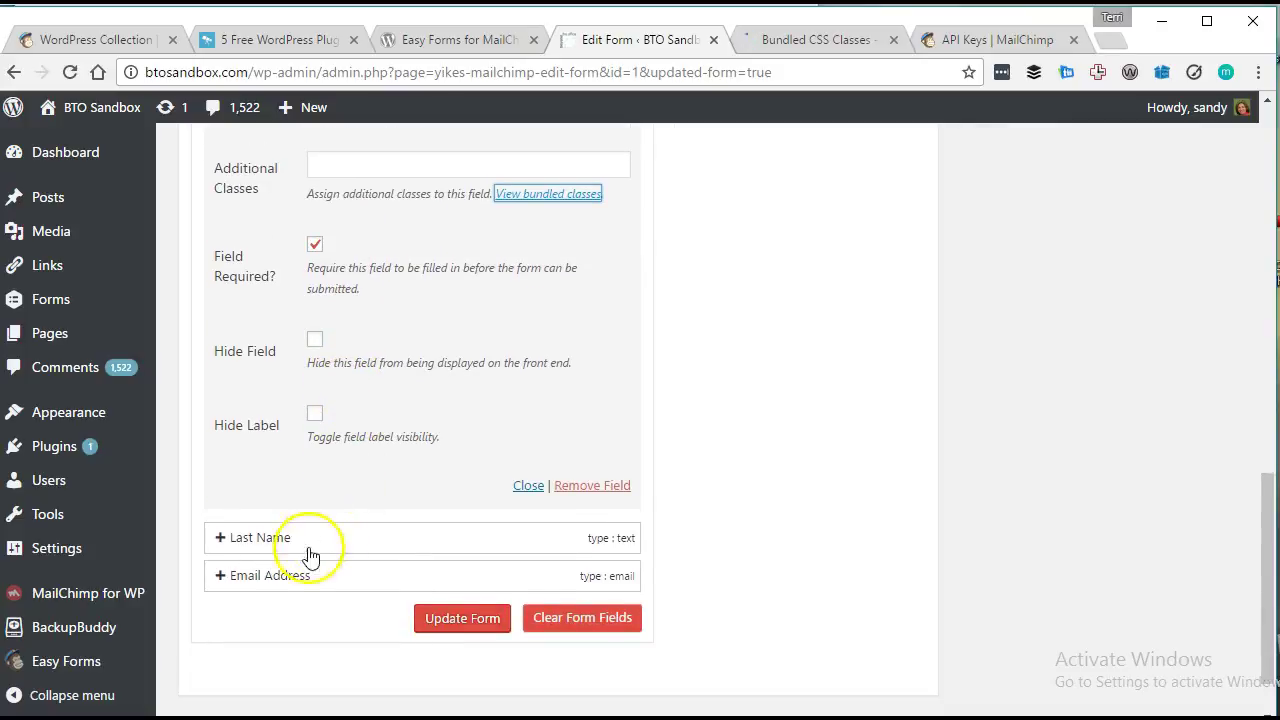
Expand the Email Address field and set its placeholder to 'Email Address'.
click(277, 581)
scroll(325, 583, down, 1)
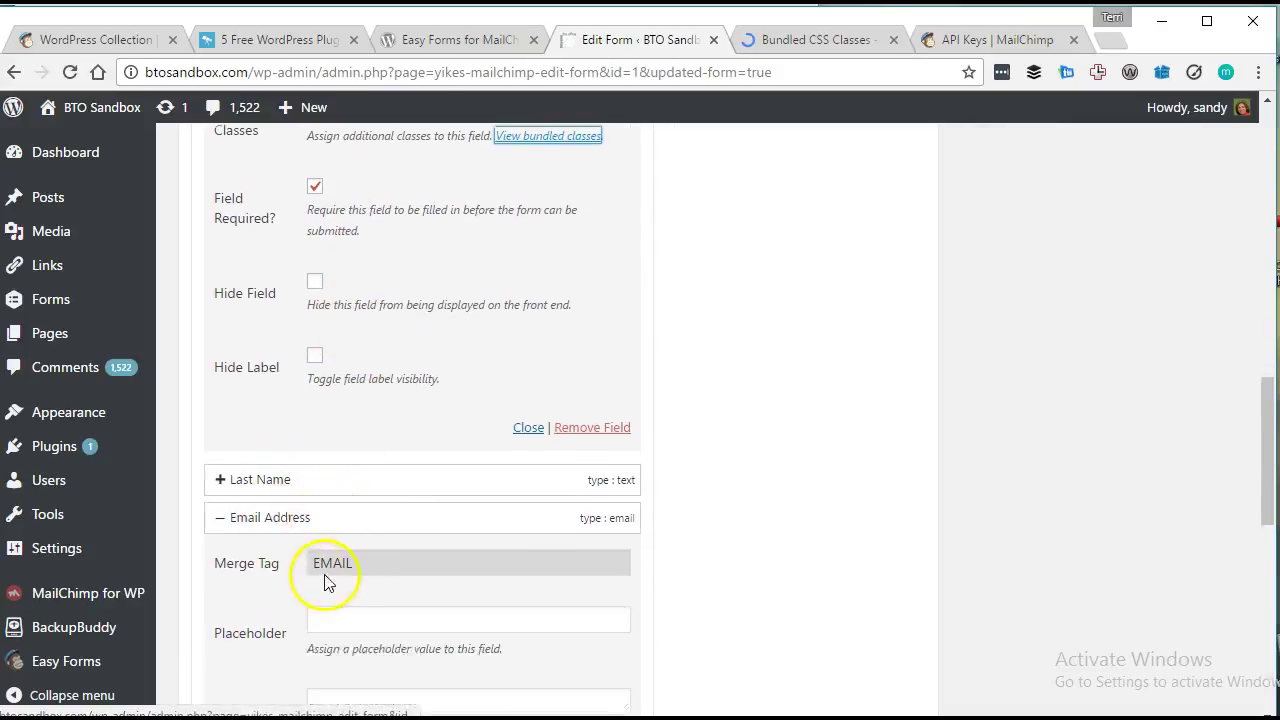
scroll(325, 583, down, 3)
click(387, 277)
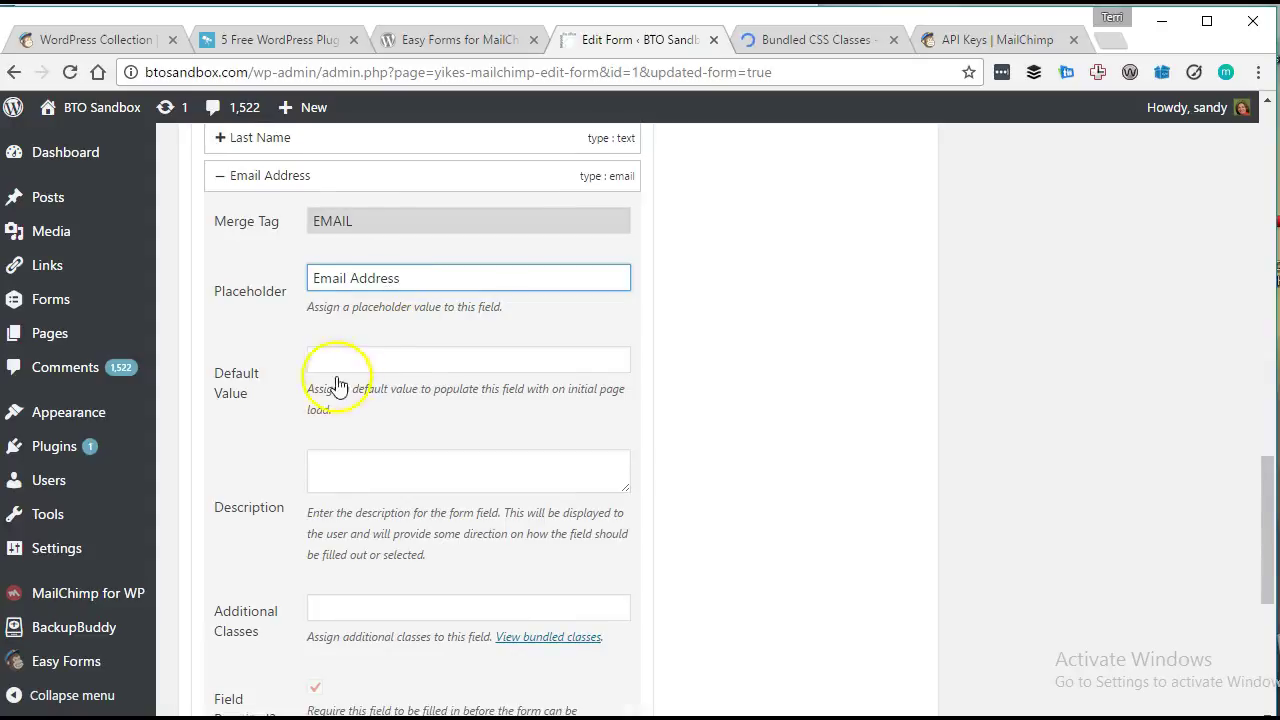
scroll(340, 450, down, 2)
scroll(360, 500, up, 4)
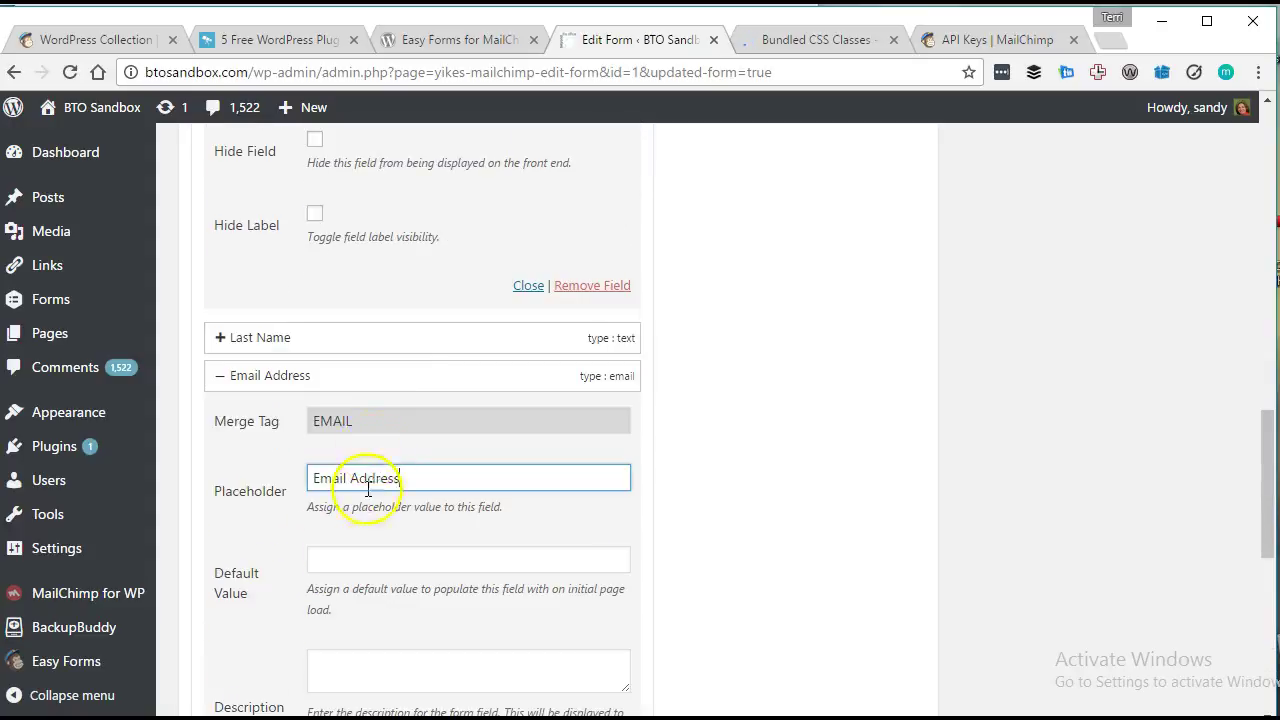
Expand the Last Name field and enter its placeholder text.
click(320, 337)
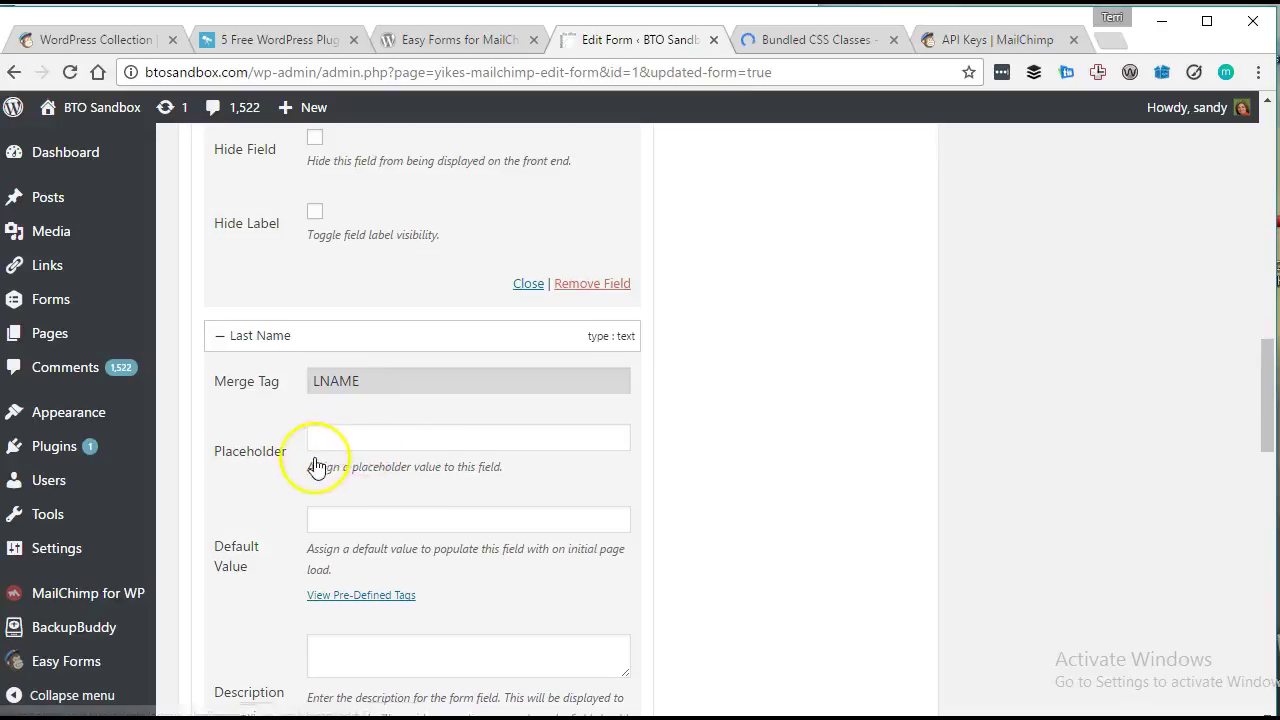
scroll(330, 400, down, 3)
scroll(368, 190, up, 1)
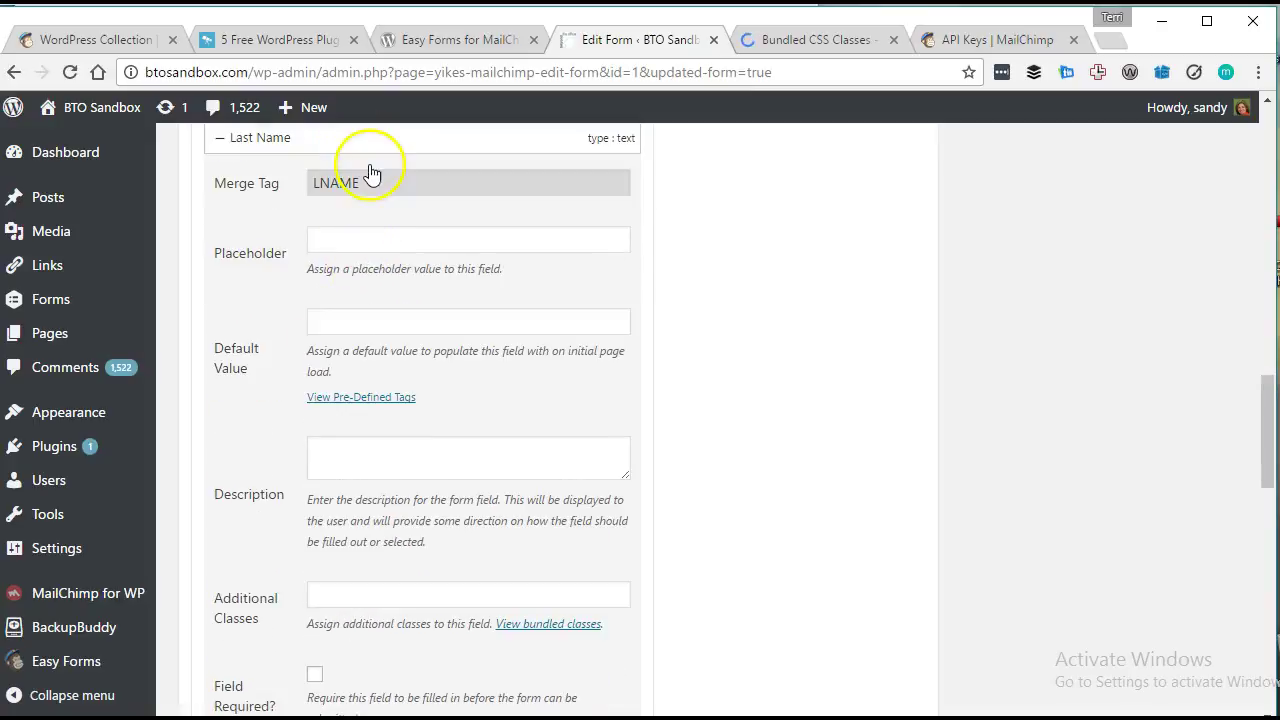
click(375, 235)
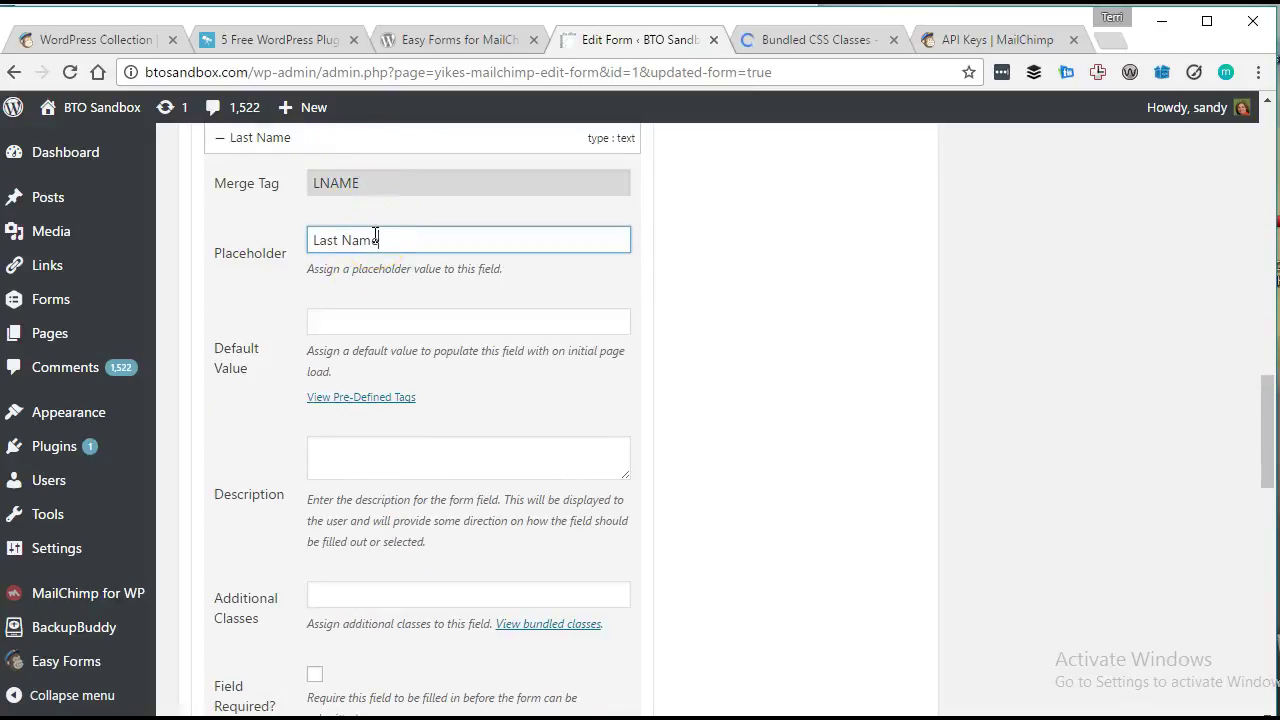
scroll(310, 560, down, 2)
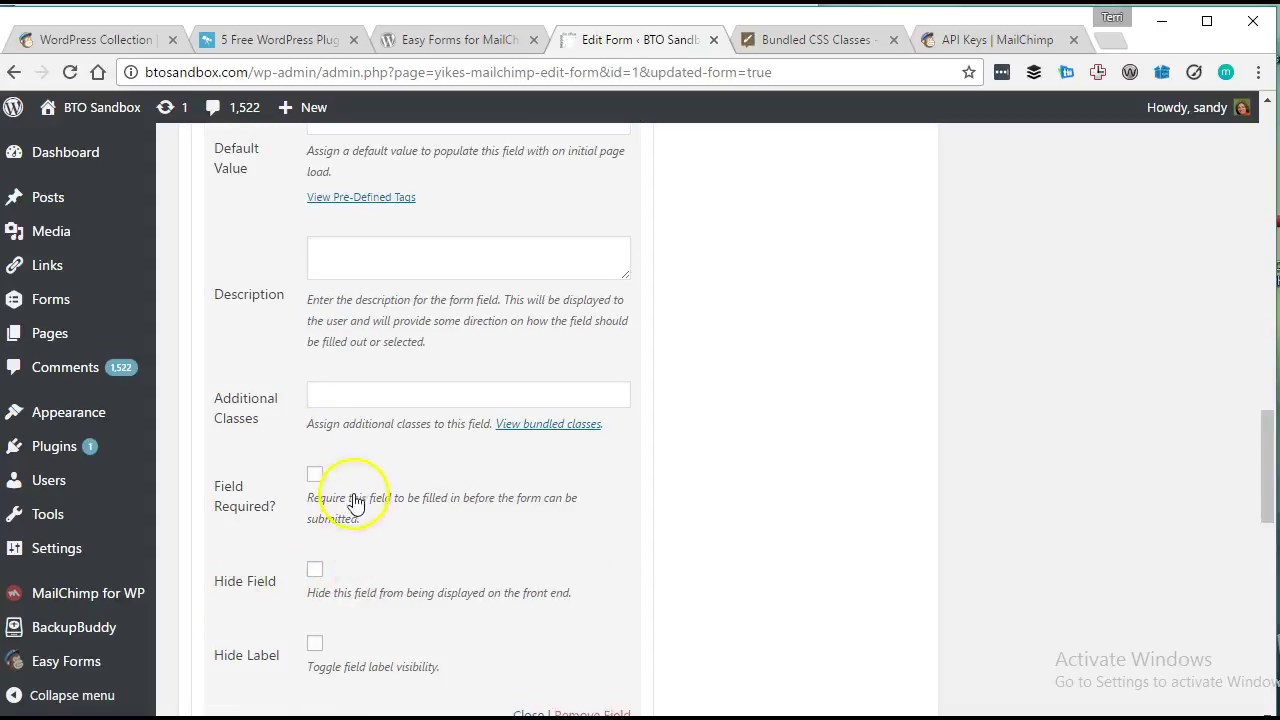
scroll(368, 490, down, 4)
scroll(420, 400, up, 1)
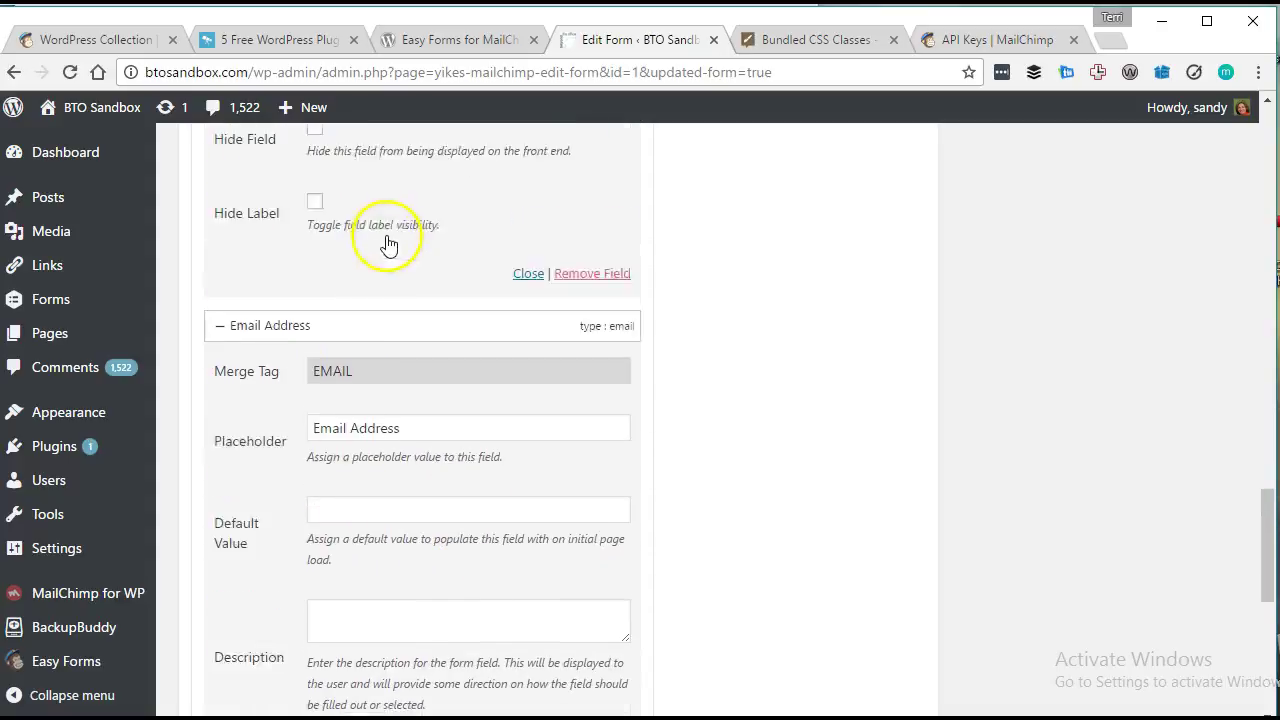
scroll(340, 255, down, 1)
Tick Hide Label for the First Name, Last Name and Email Address fields.
click(314, 248)
scroll(471, 314, up, 5)
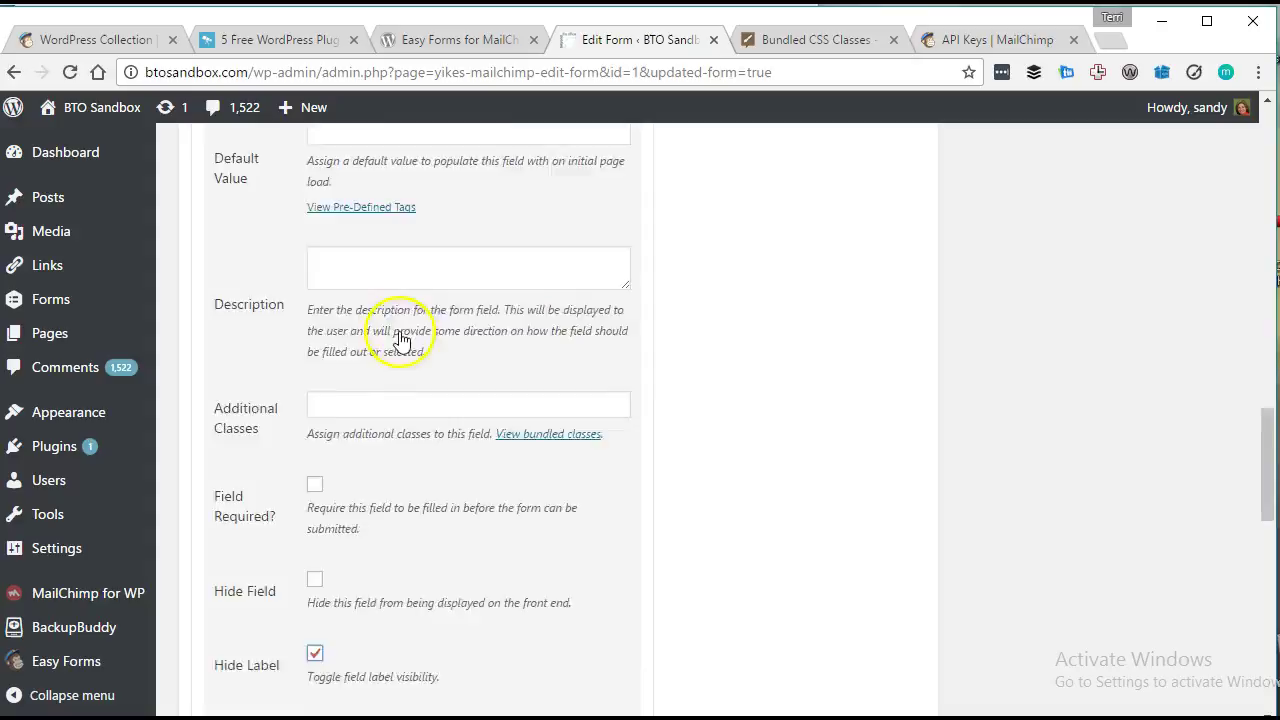
scroll(350, 316, up, 4)
click(314, 309)
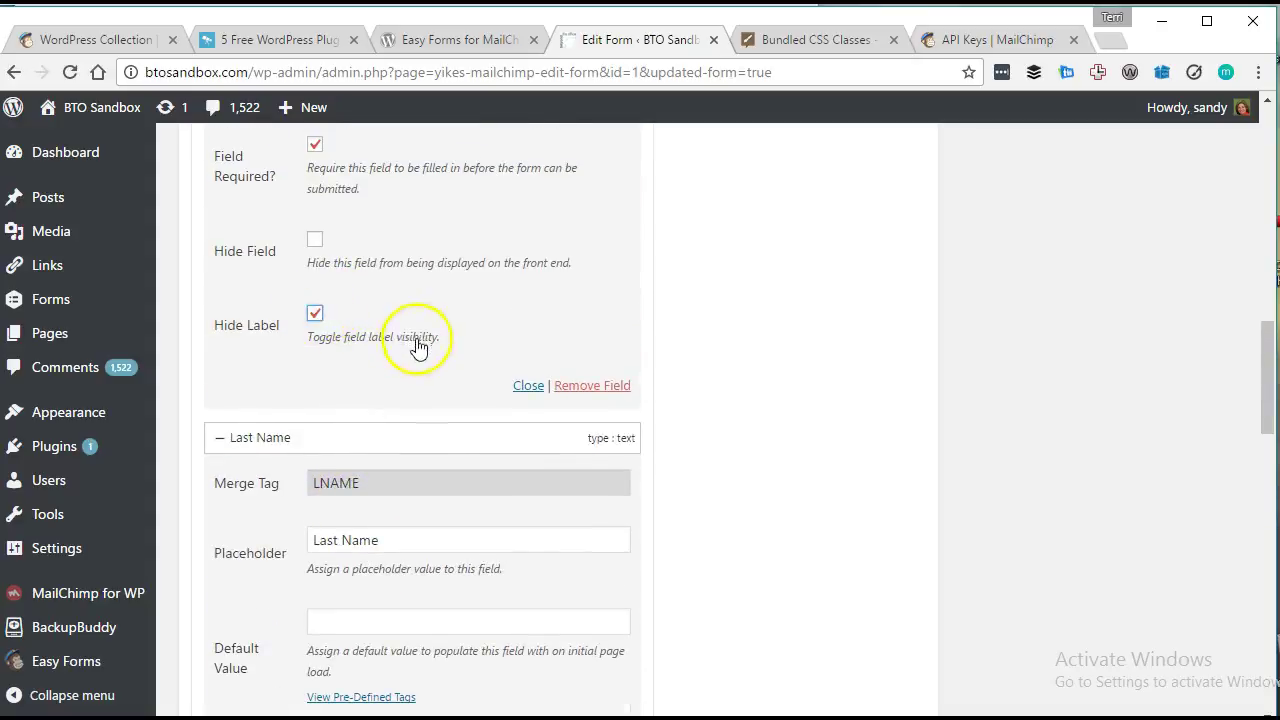
scroll(415, 380, down, 7)
scroll(407, 415, down, 7)
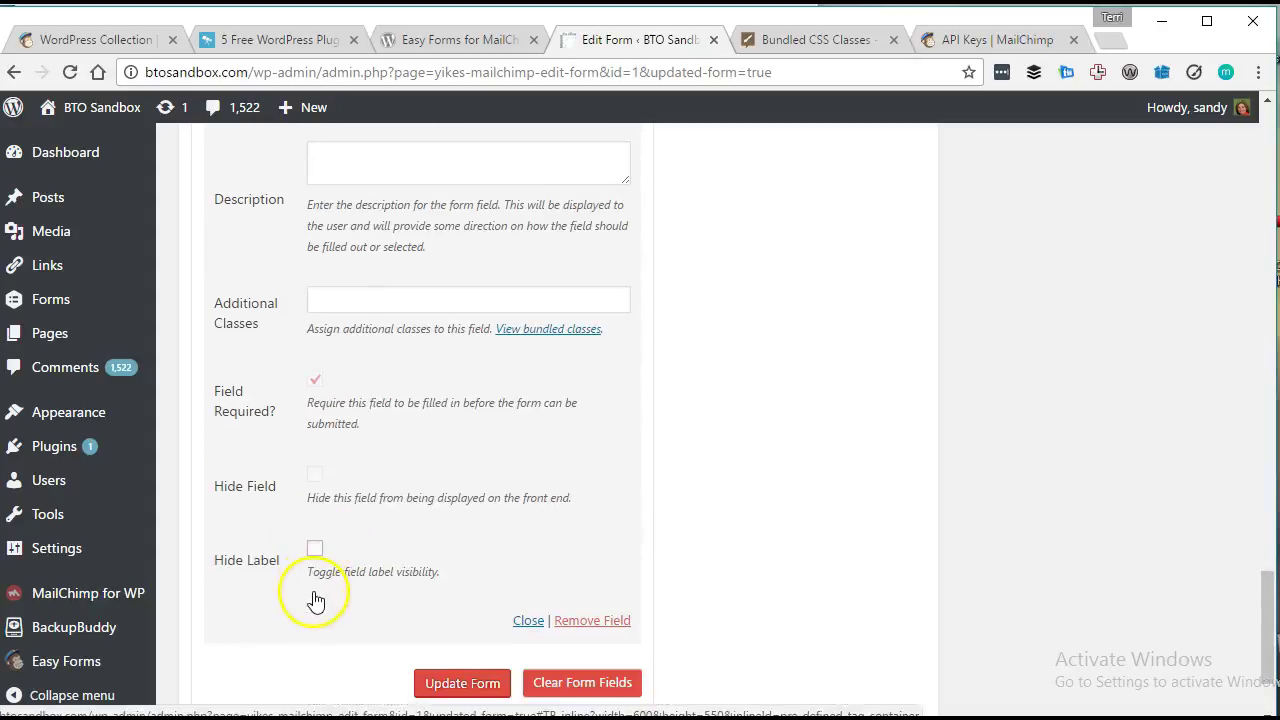
click(341, 579)
Update the form, then expand Associated List Settings to confirm General List (492).
click(460, 682)
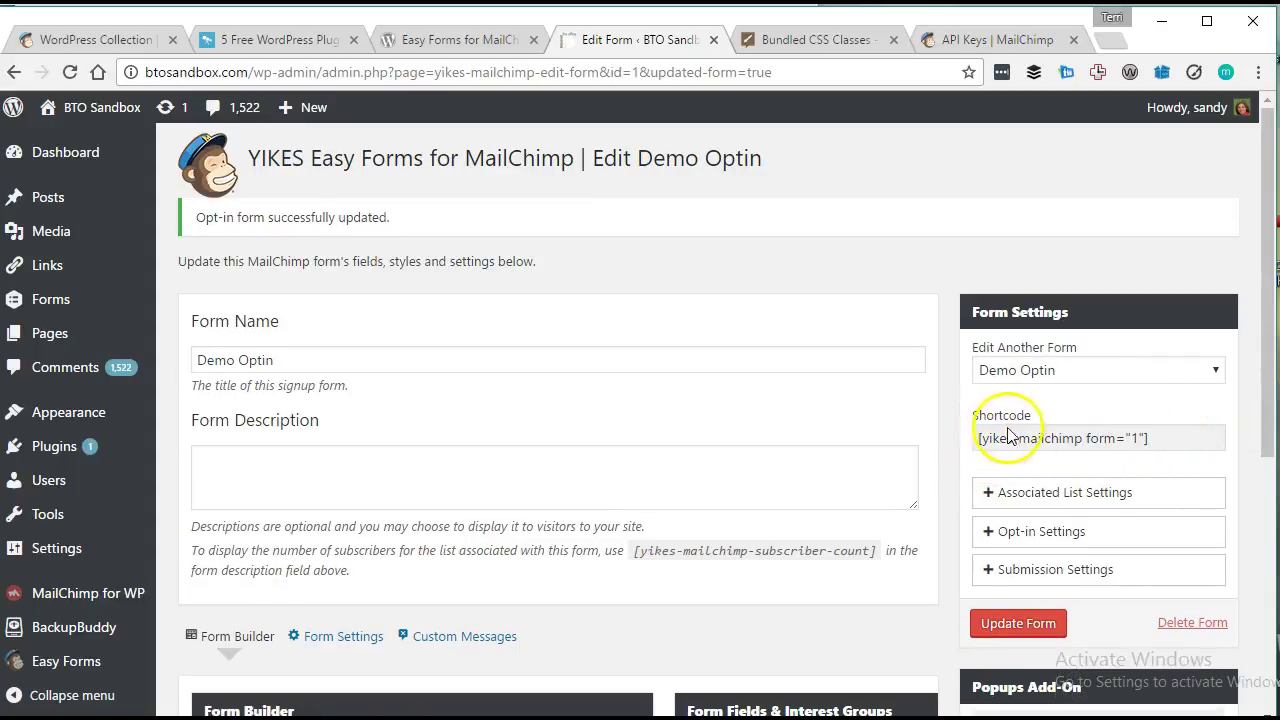
click(968, 437)
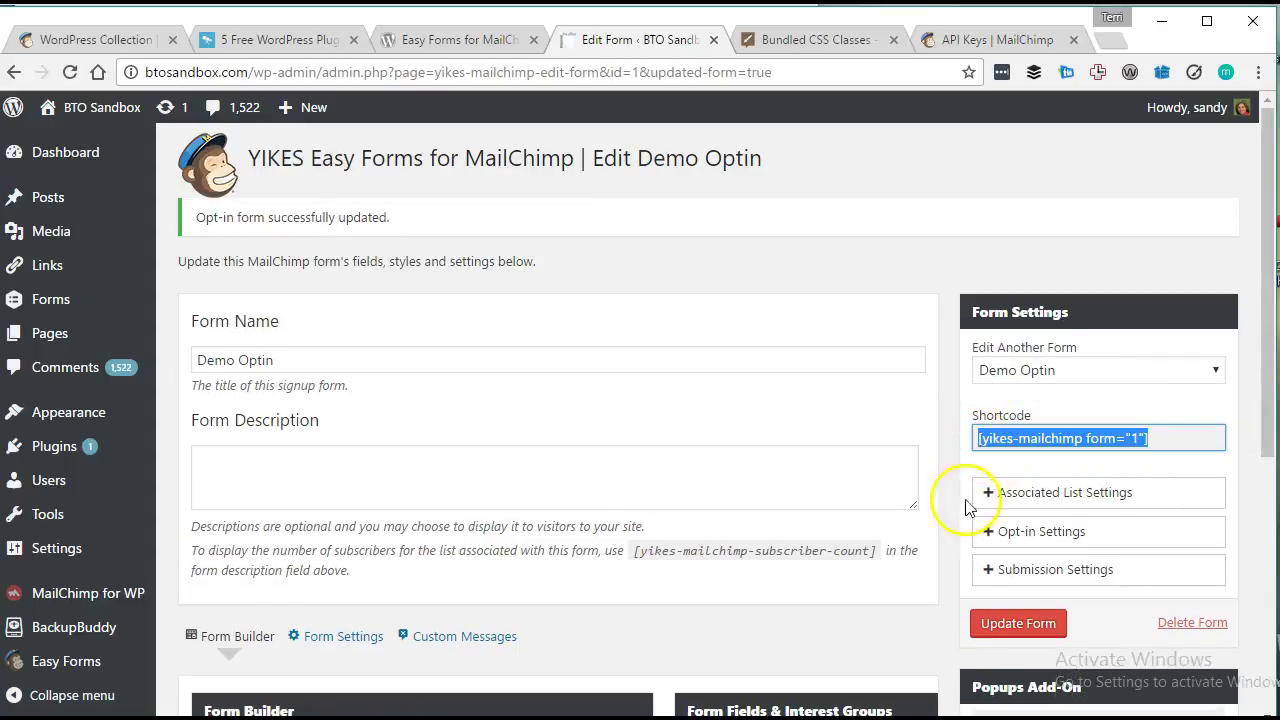
click(994, 494)
scroll(950, 500, down, 3)
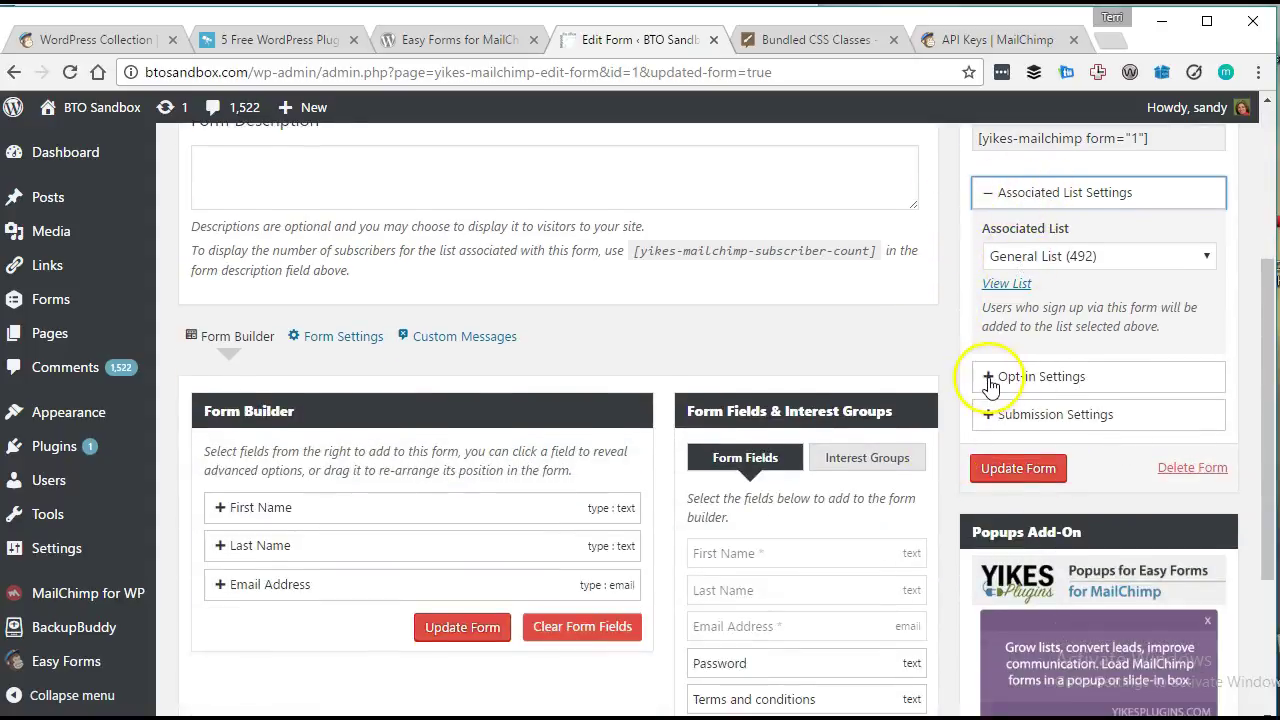
Expand Opt-in Settings, set Send Update Email to No, and review the submission options.
click(988, 376)
scroll(960, 350, down, 2)
scroll(993, 345, down, 1)
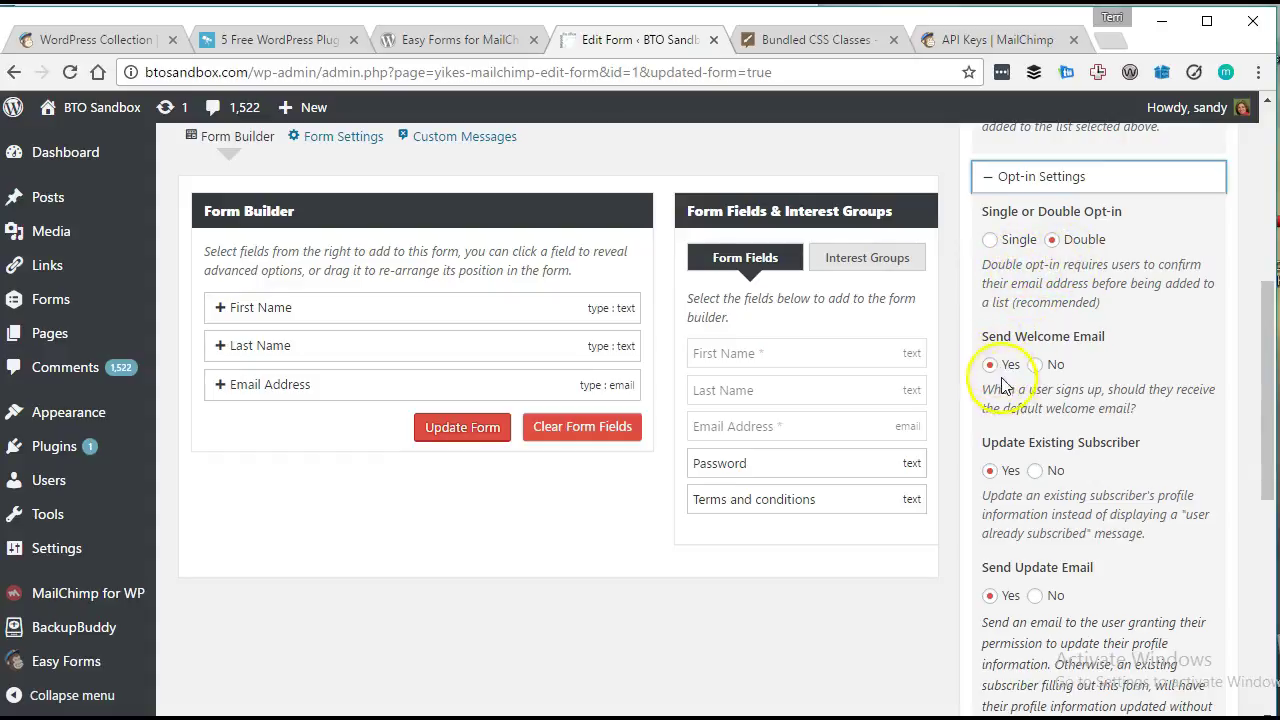
scroll(1088, 366, down, 4)
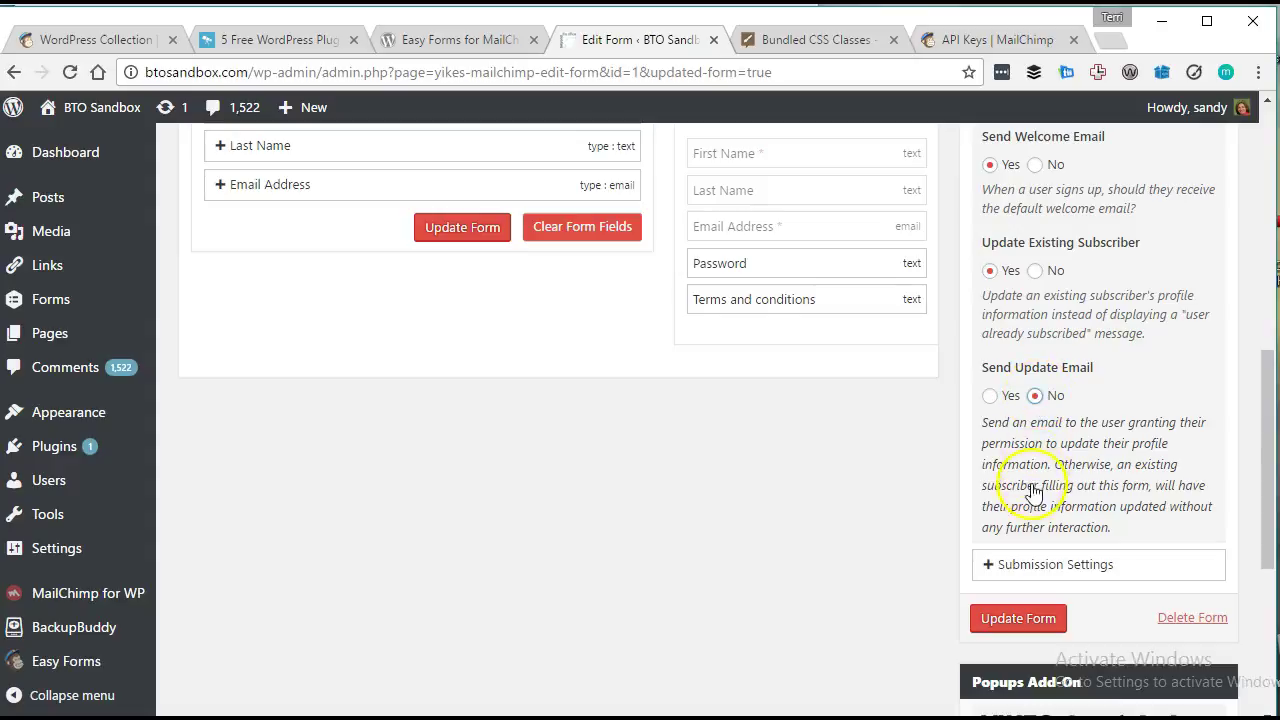
scroll(1006, 517, down, 1)
Turn on Redirect On Submission with 'One more step' as the target page.
click(993, 466)
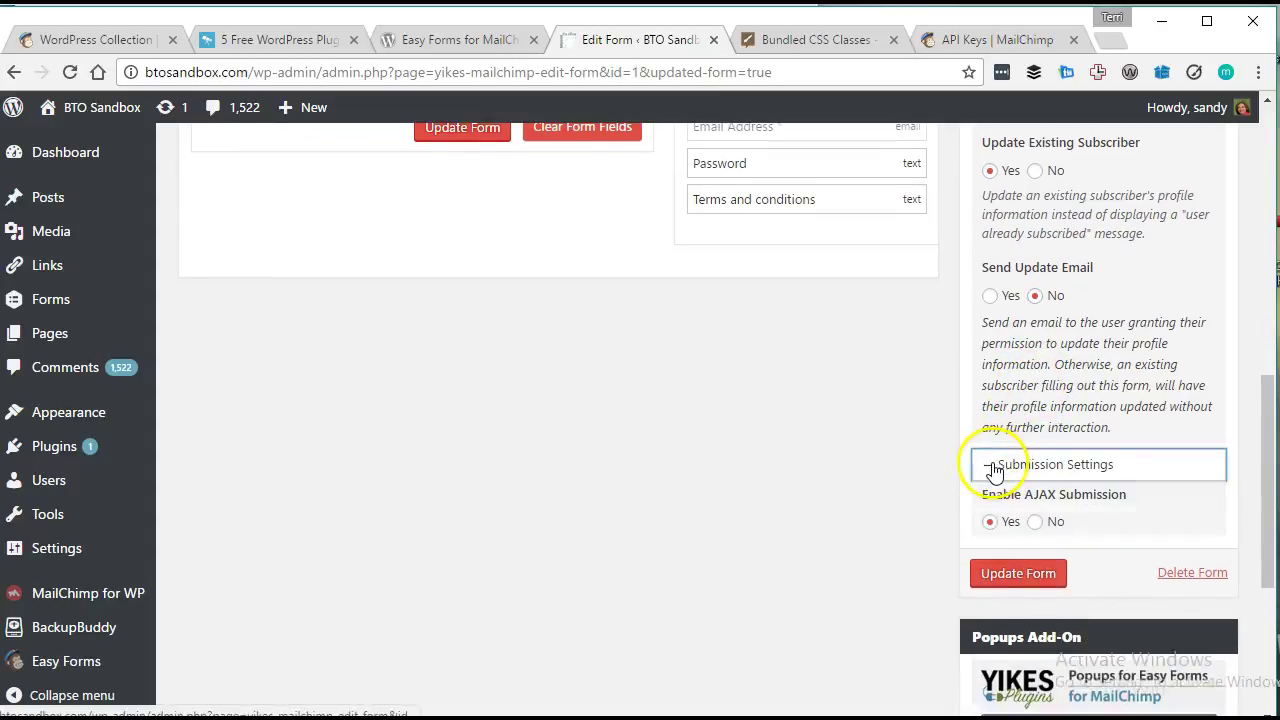
scroll(1114, 394, down, 3)
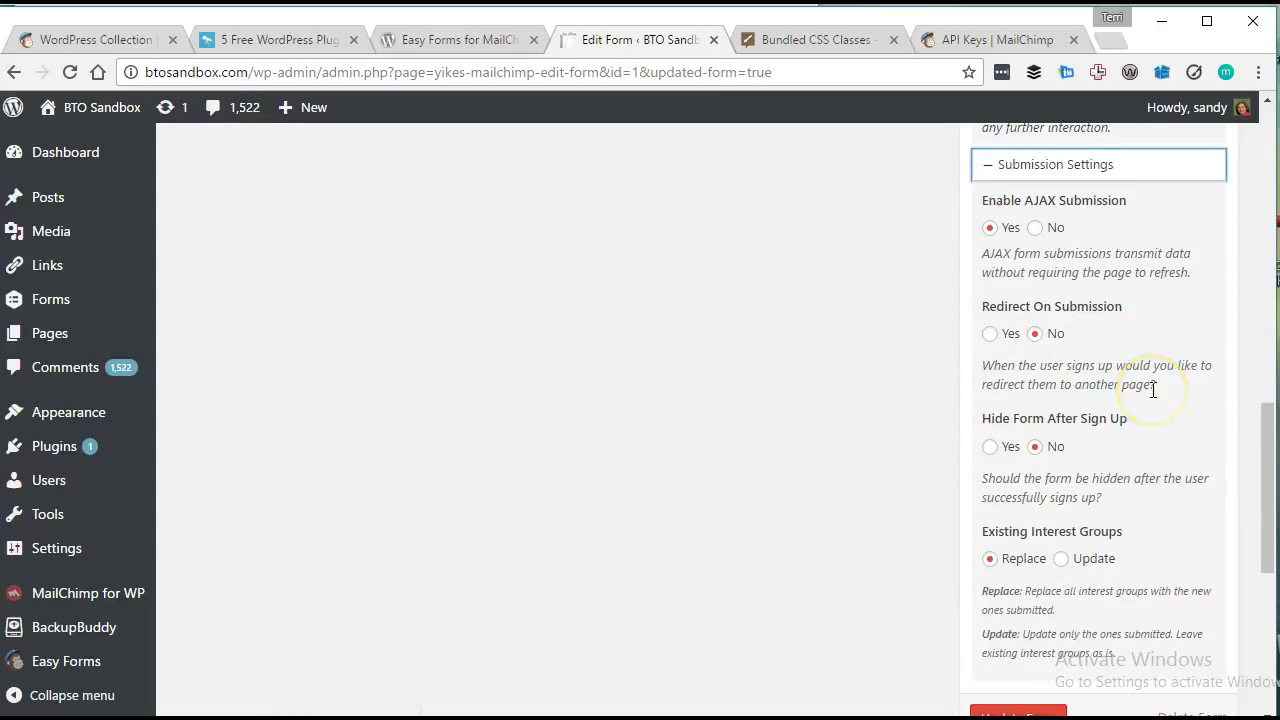
scroll(1153, 390, down, 1)
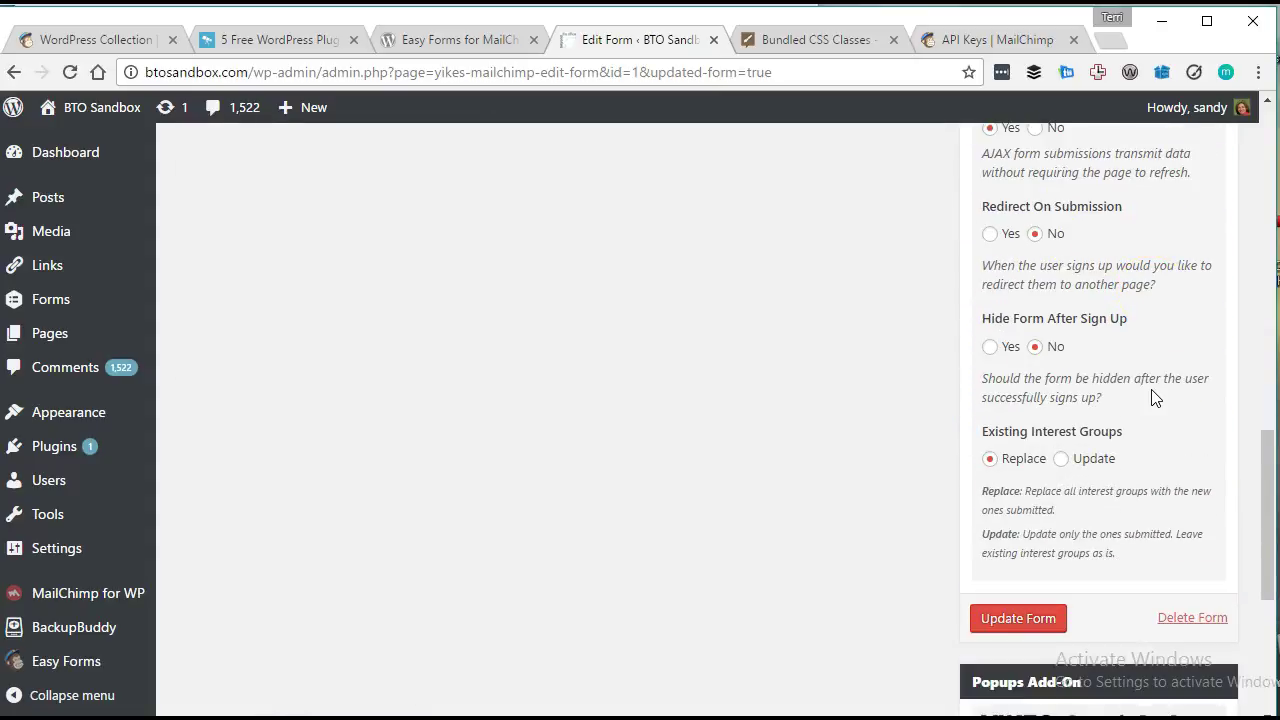
click(990, 236)
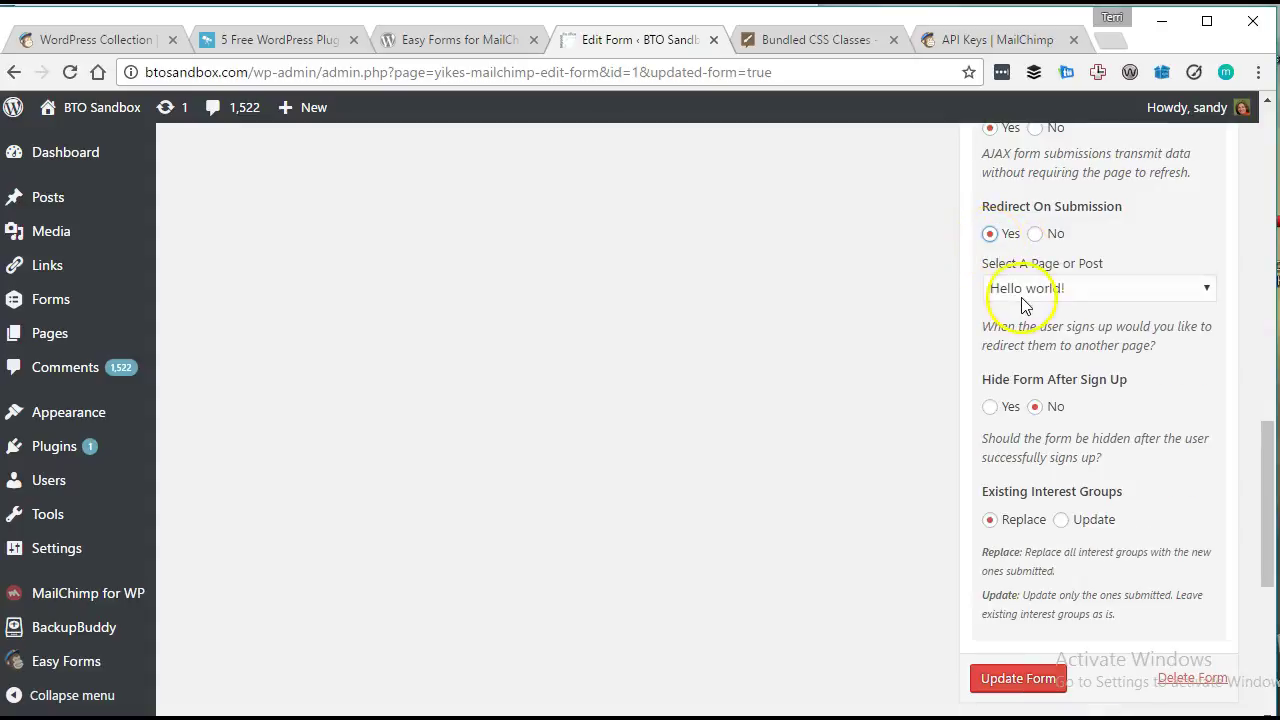
click(1022, 292)
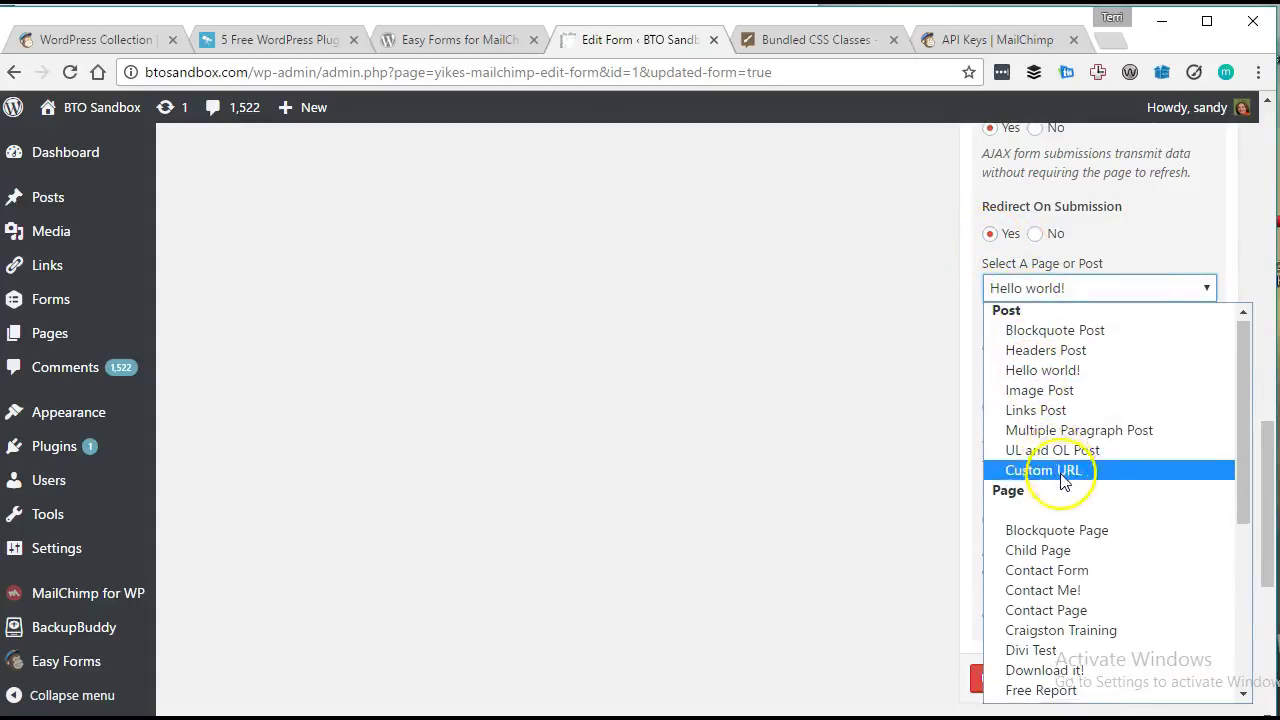
scroll(1100, 470, down, 5)
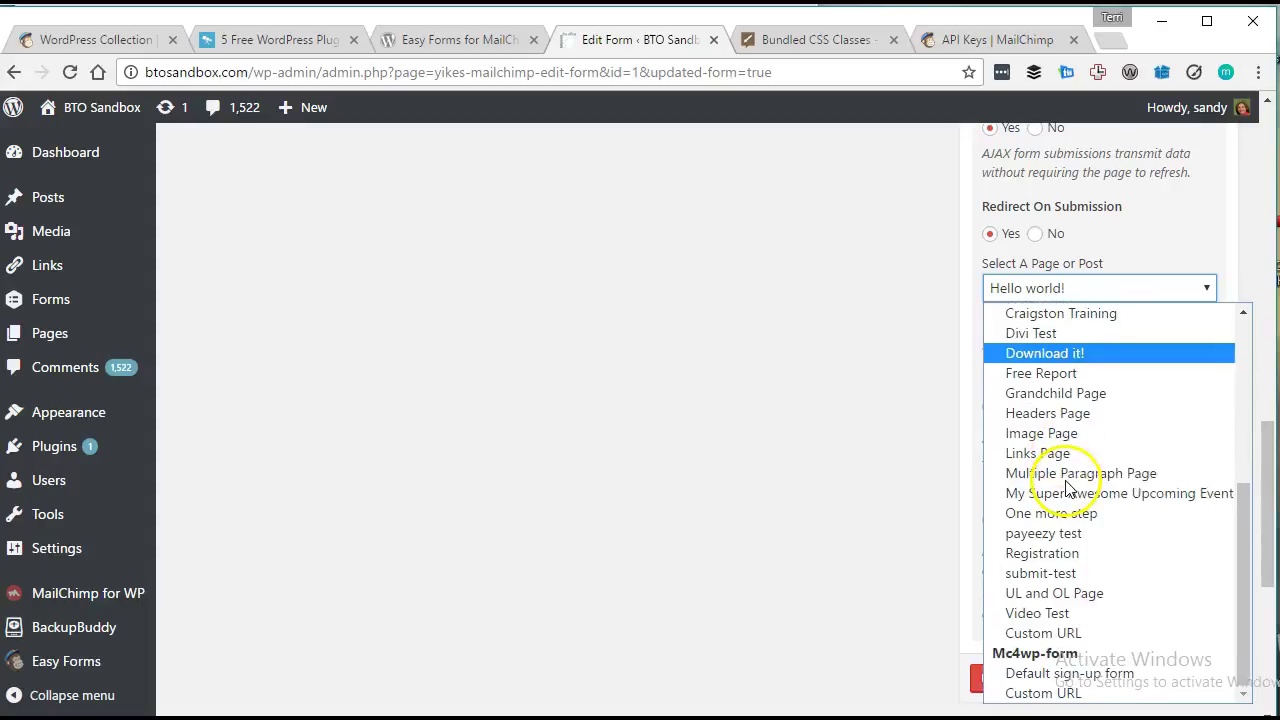
click(1124, 383)
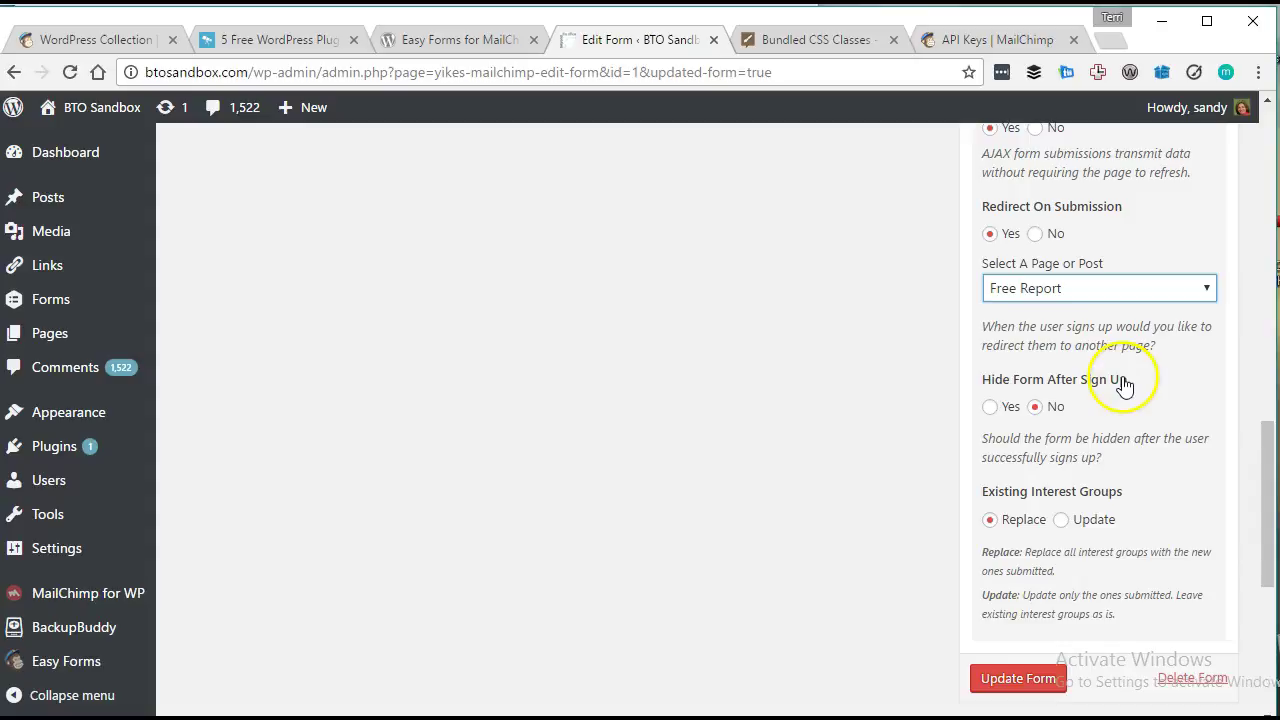
click(1014, 293)
click(1014, 293)
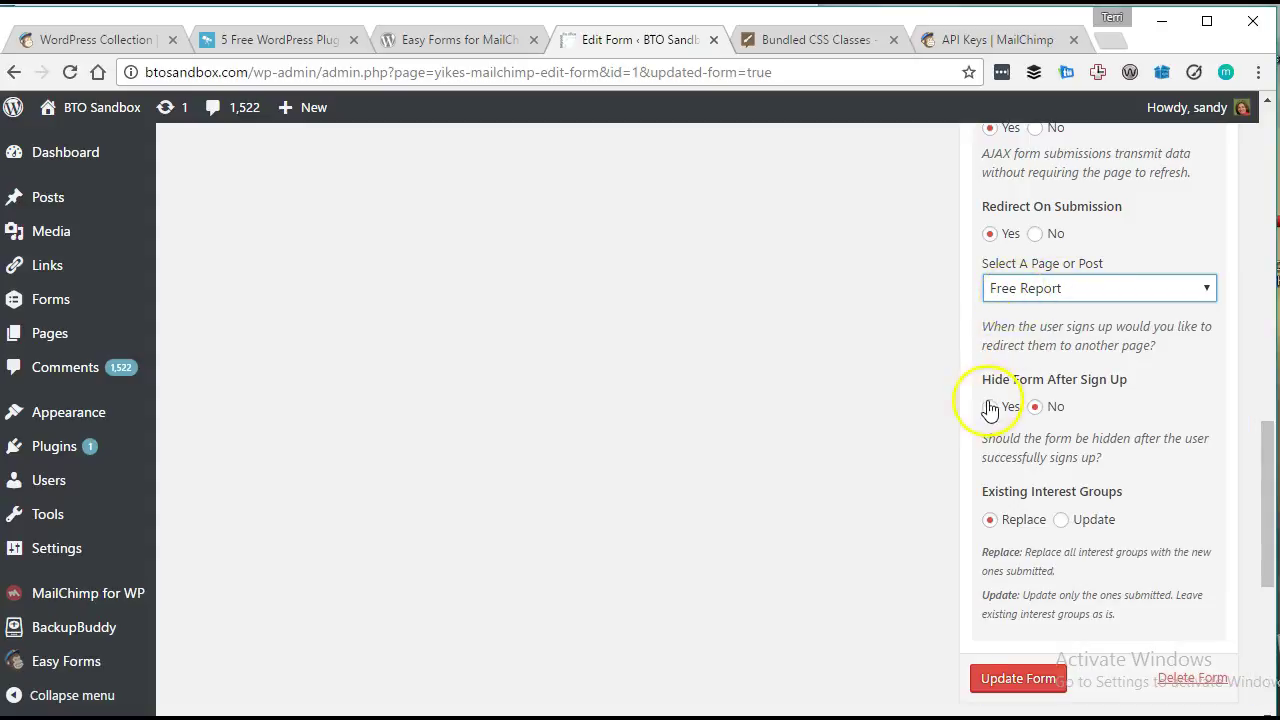
click(1014, 292)
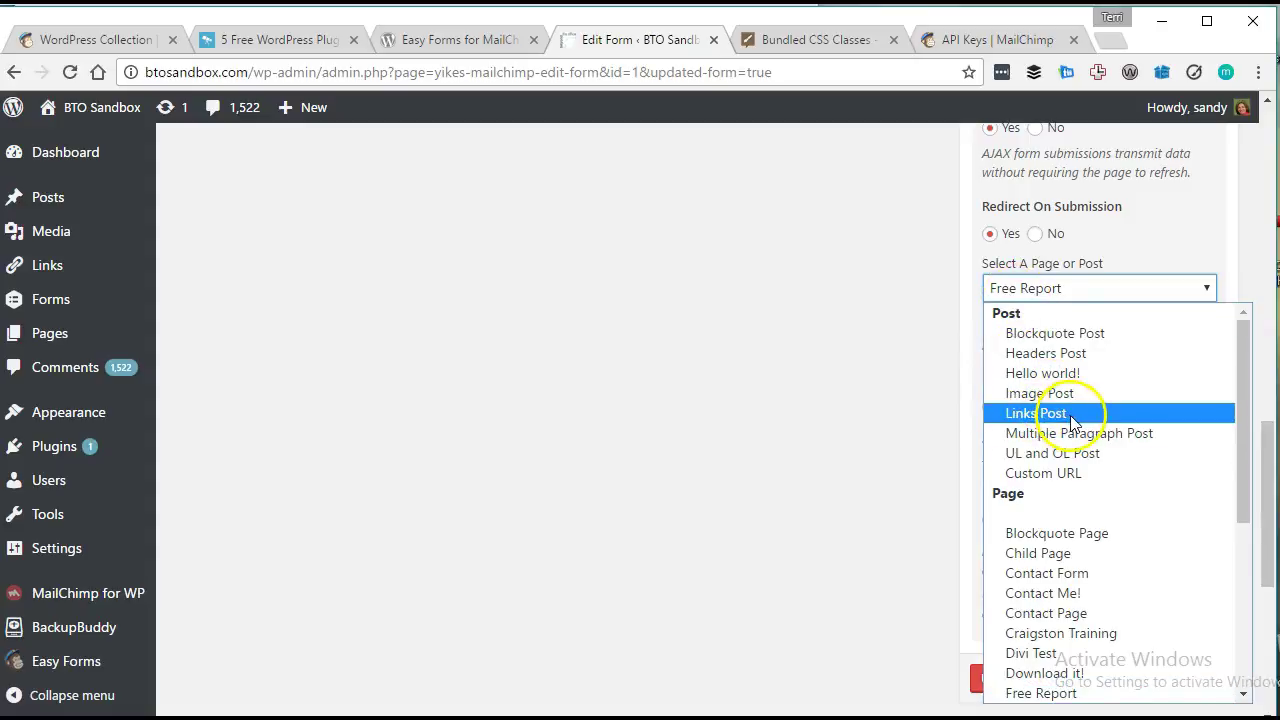
scroll(1072, 420, down, 5)
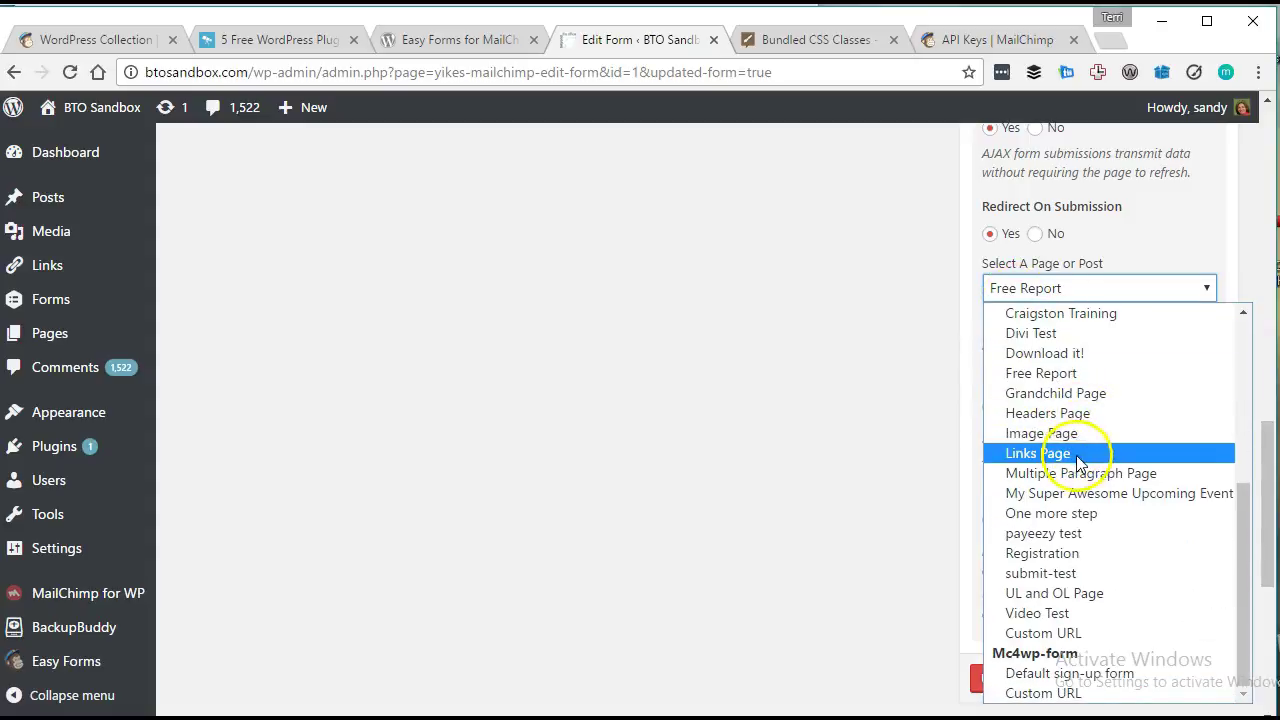
click(1091, 517)
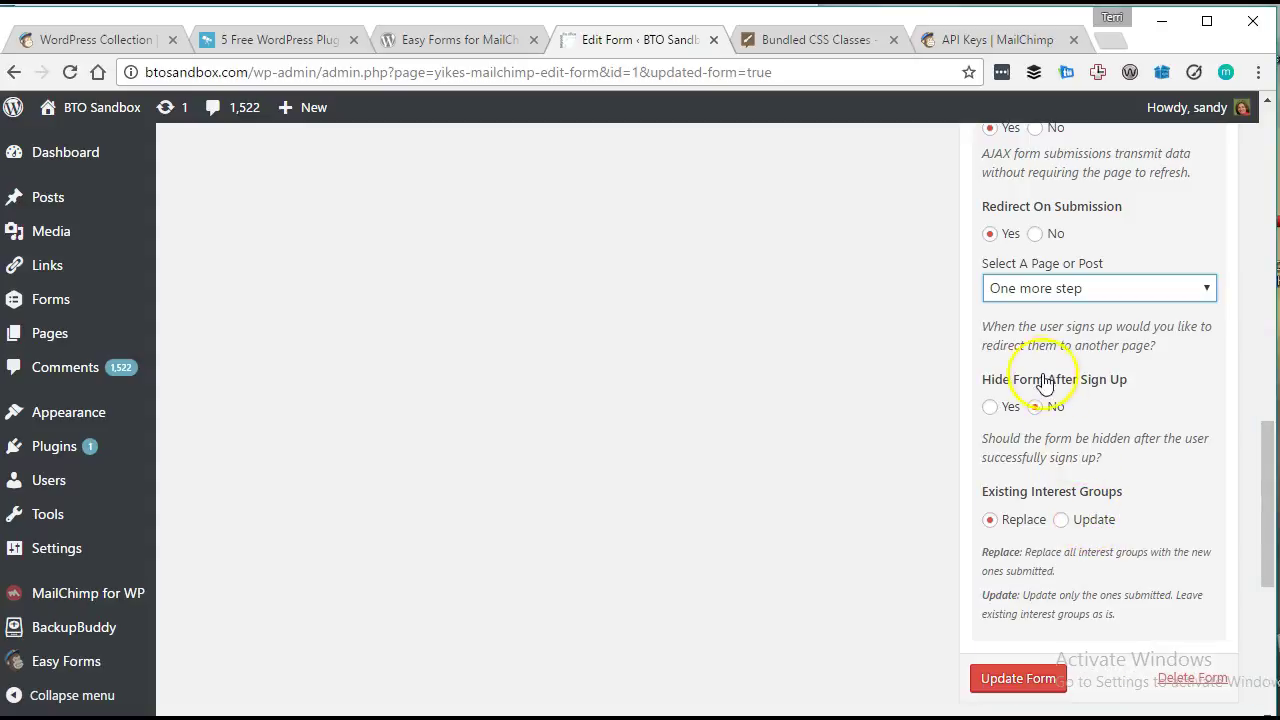
Set Existing Interest Groups to Update and save the form.
click(991, 410)
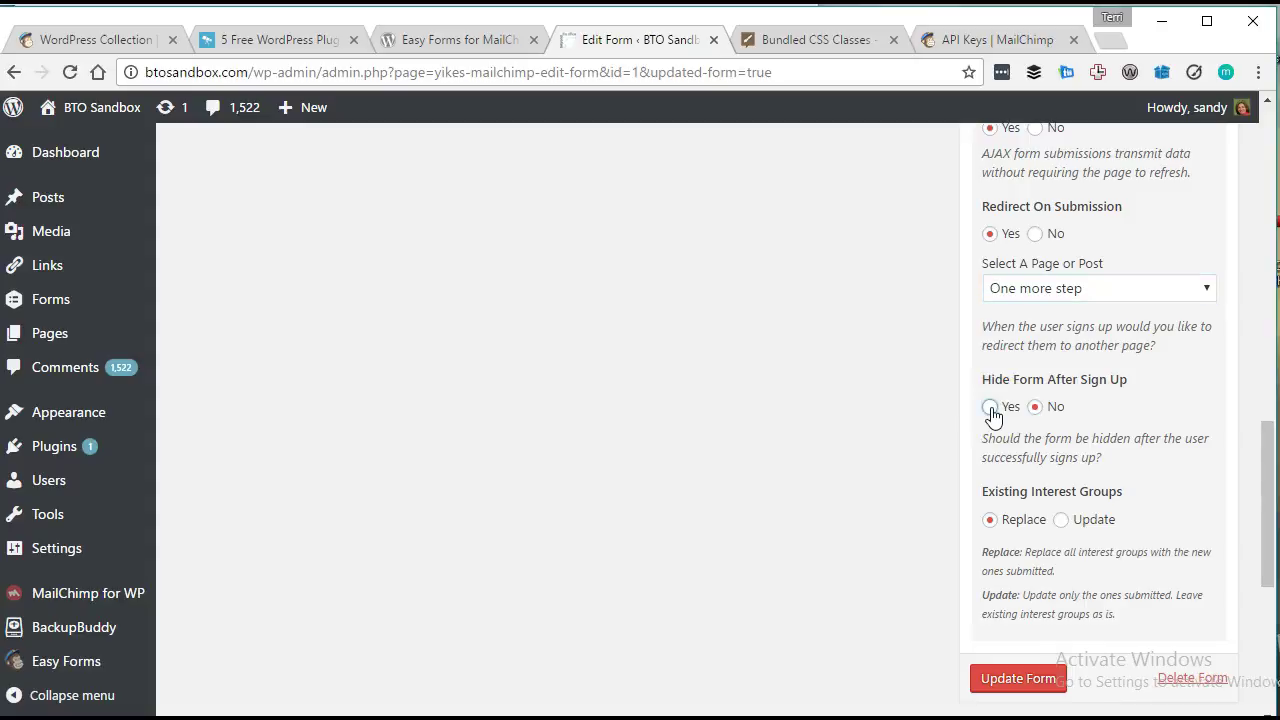
scroll(1086, 549, down, 2)
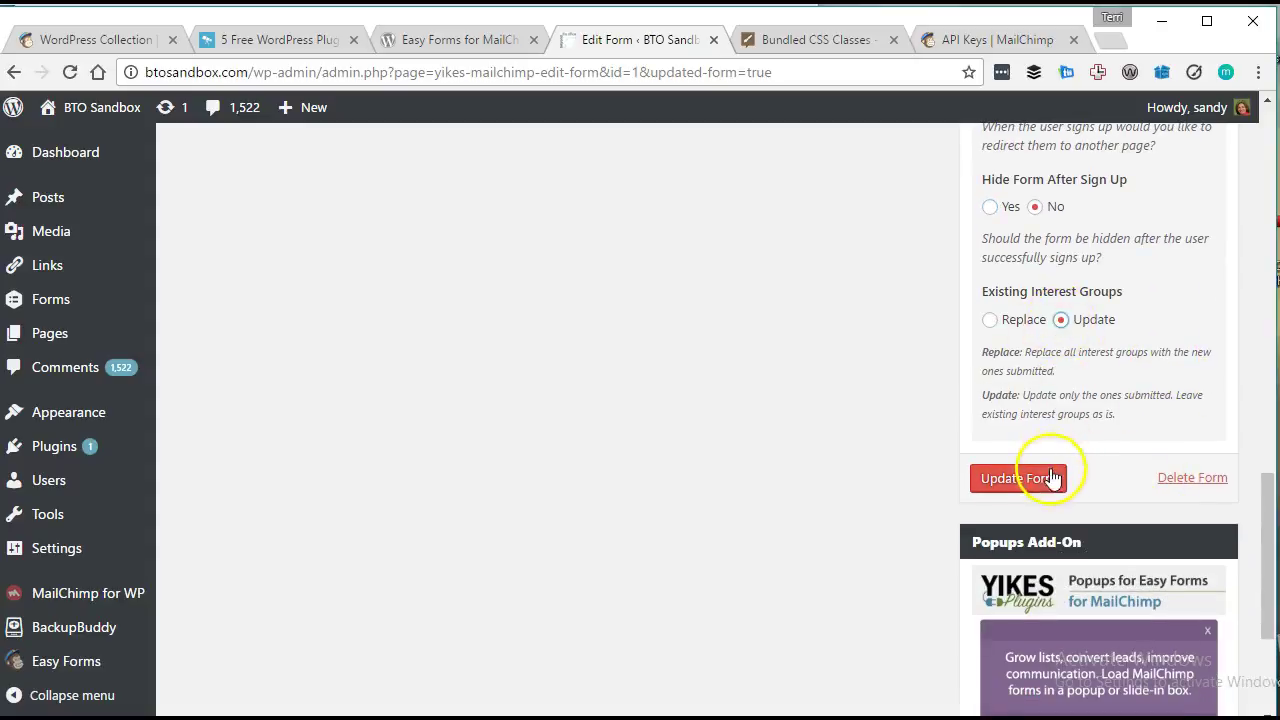
click(1047, 481)
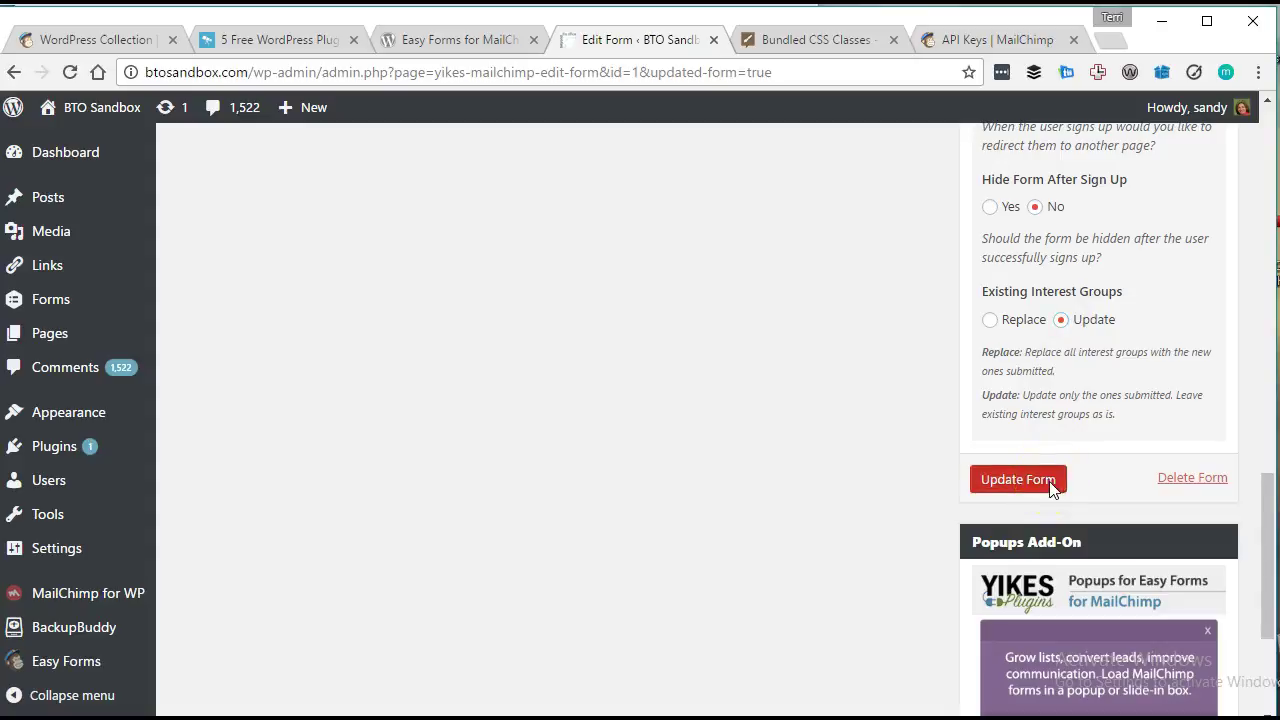
scroll(903, 452, down, 2)
scroll(903, 454, down, 1)
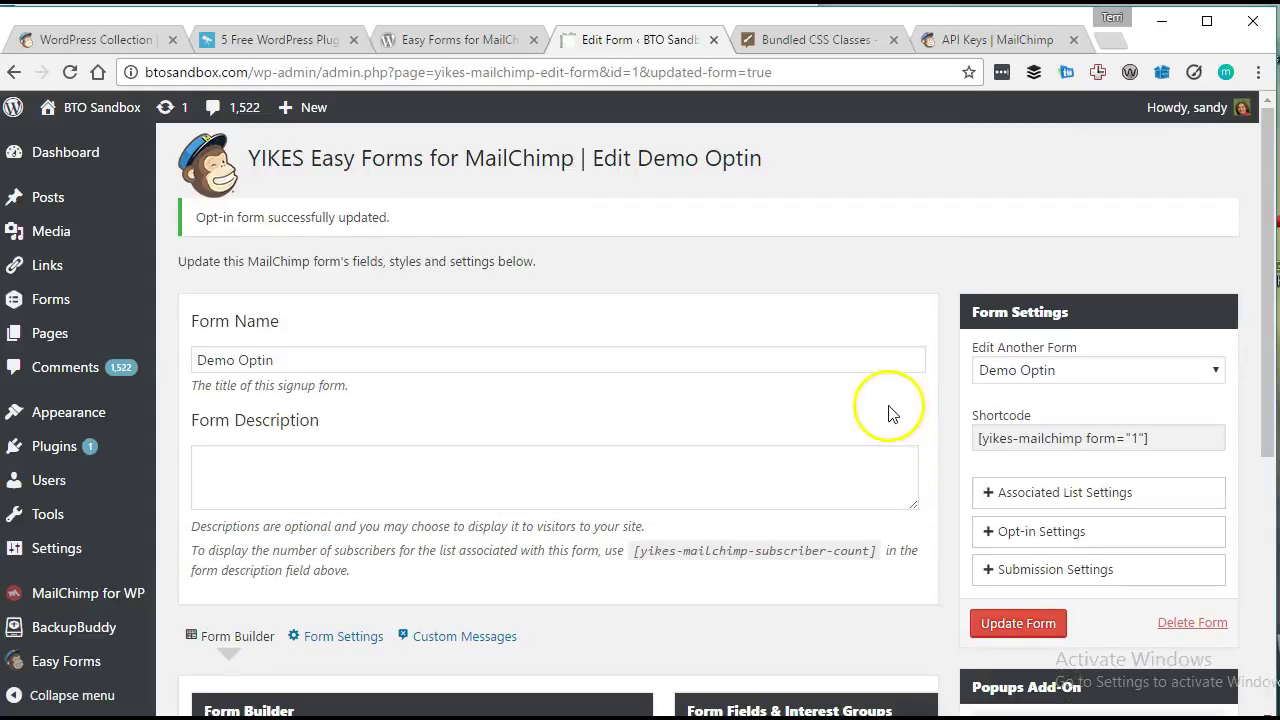
Copy the Demo Optin form's shortcode and open a new page editor in a new tab.
drag(1165, 438, 975, 445)
key(ctrl+c)
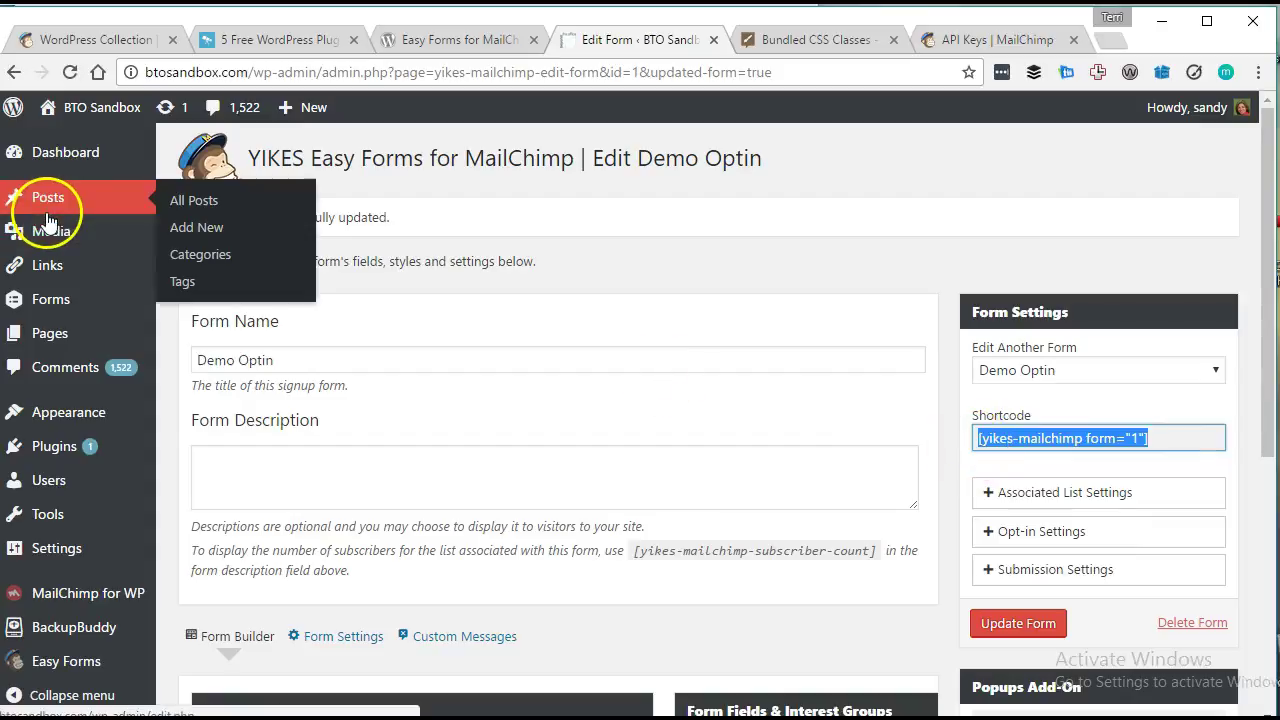
mouse_move(128, 335)
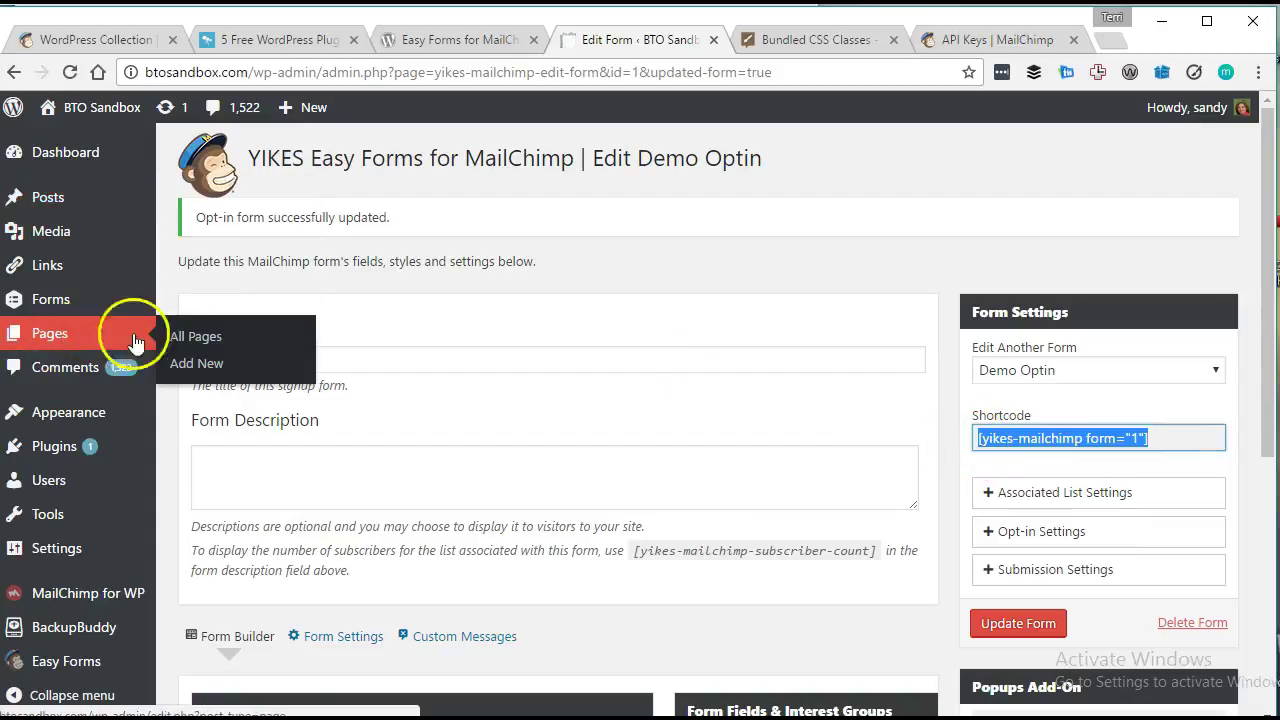
right_click(190, 370)
click(205, 377)
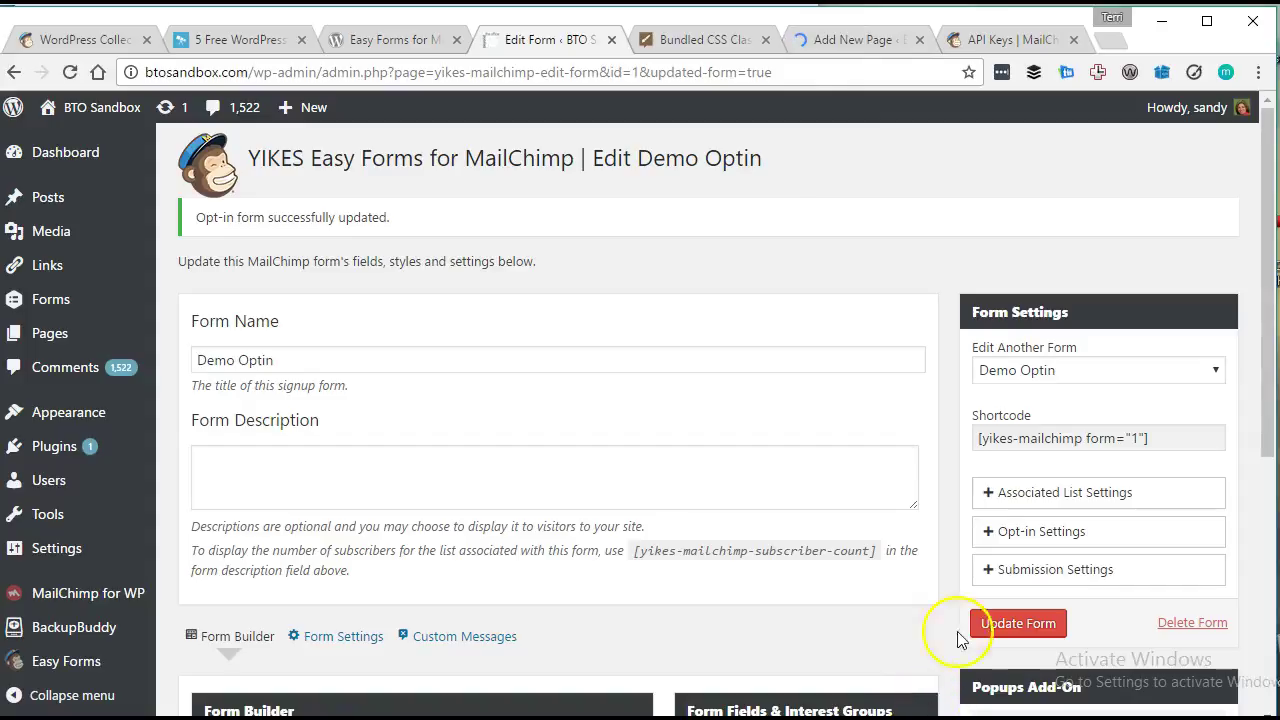
click(855, 42)
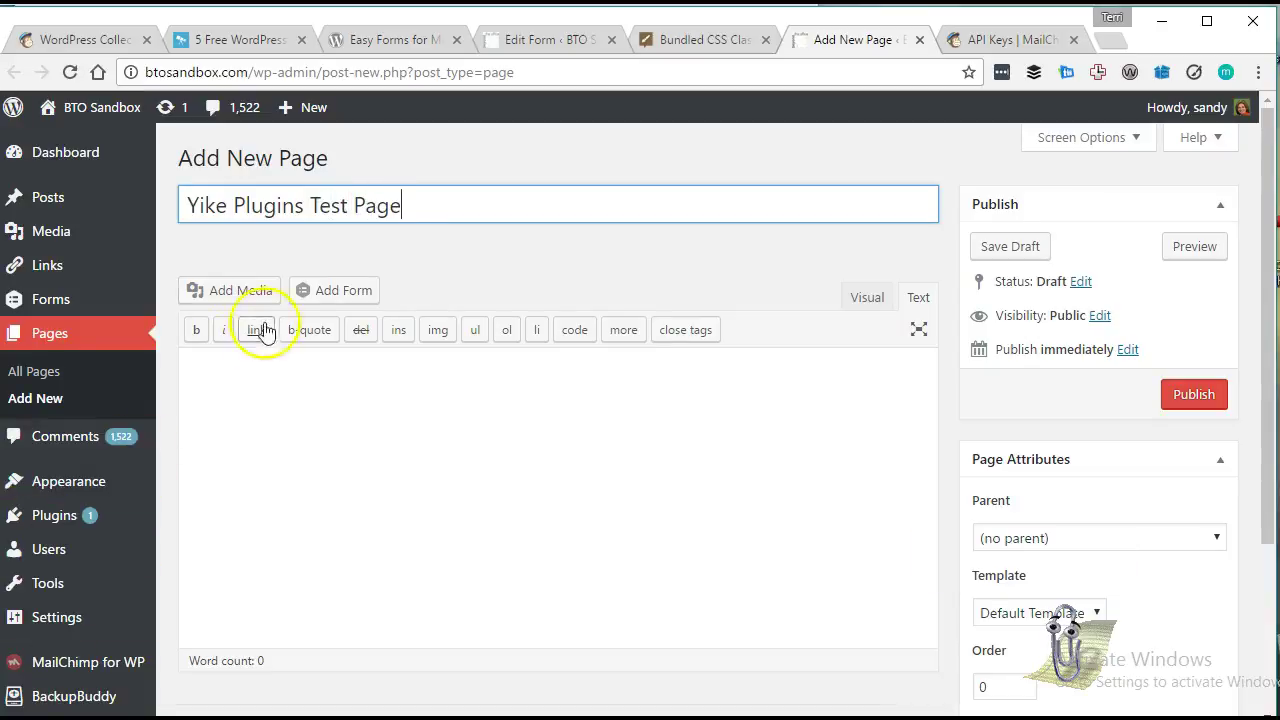
Title the page 'Yikes Plugins Test Page', paste [yikes-mailchimp form="1"] as content, and publish.
click(229, 205)
text(s)
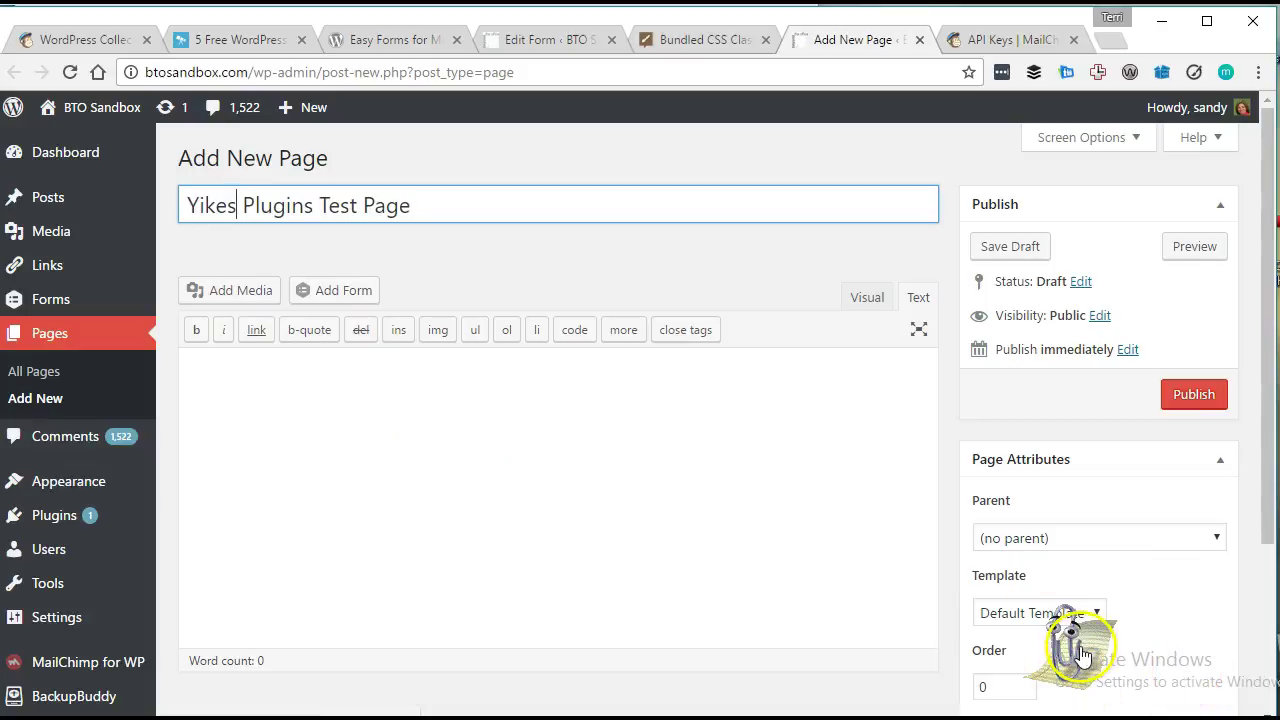
click(469, 446)
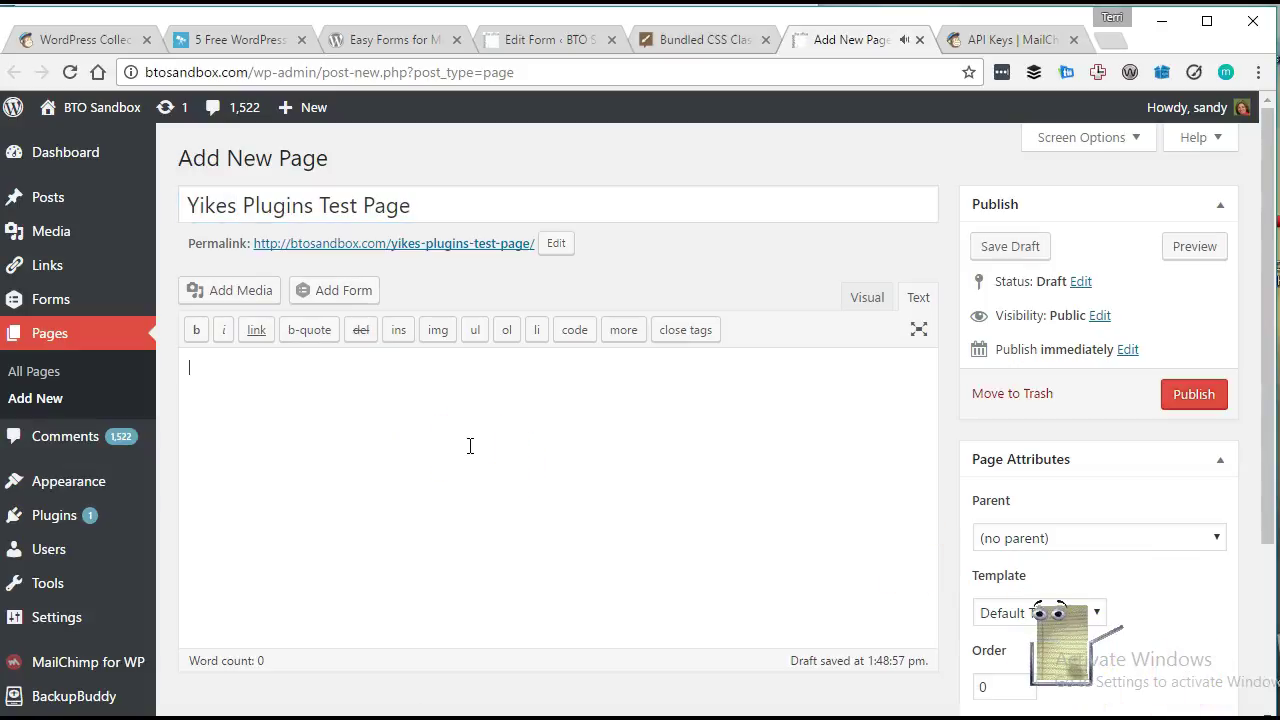
key(ctrl+v)
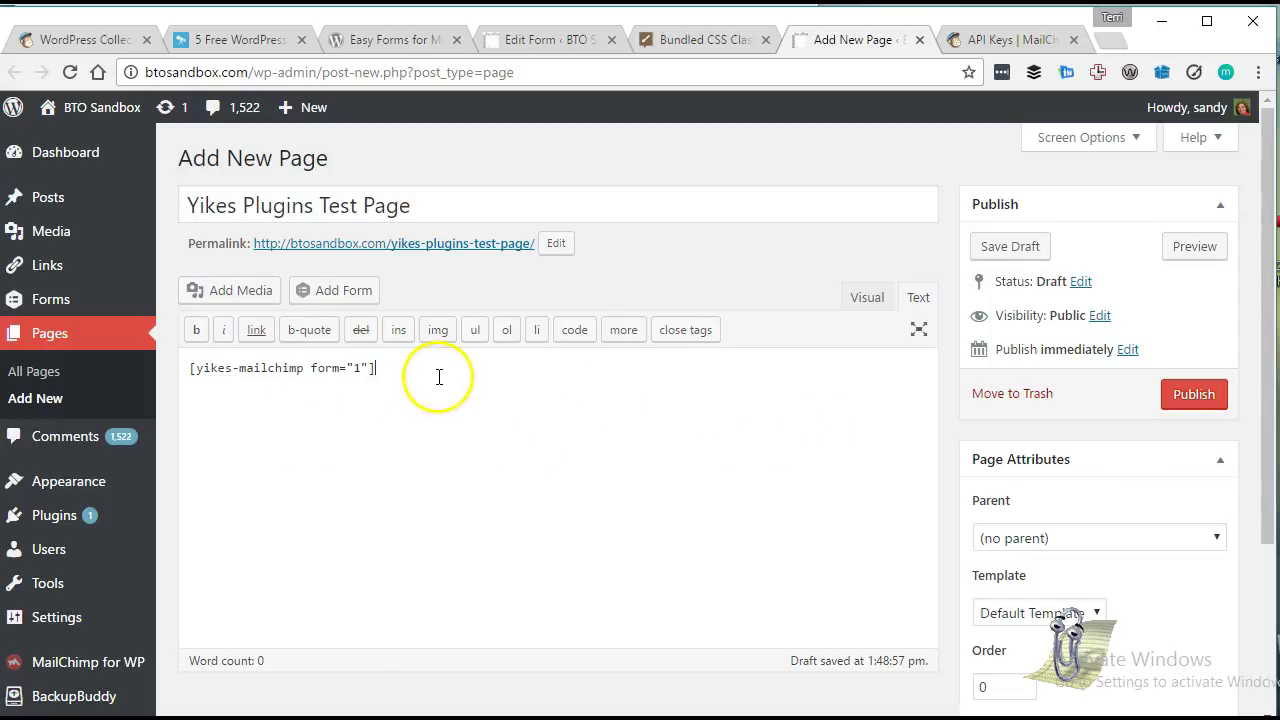
click(541, 41)
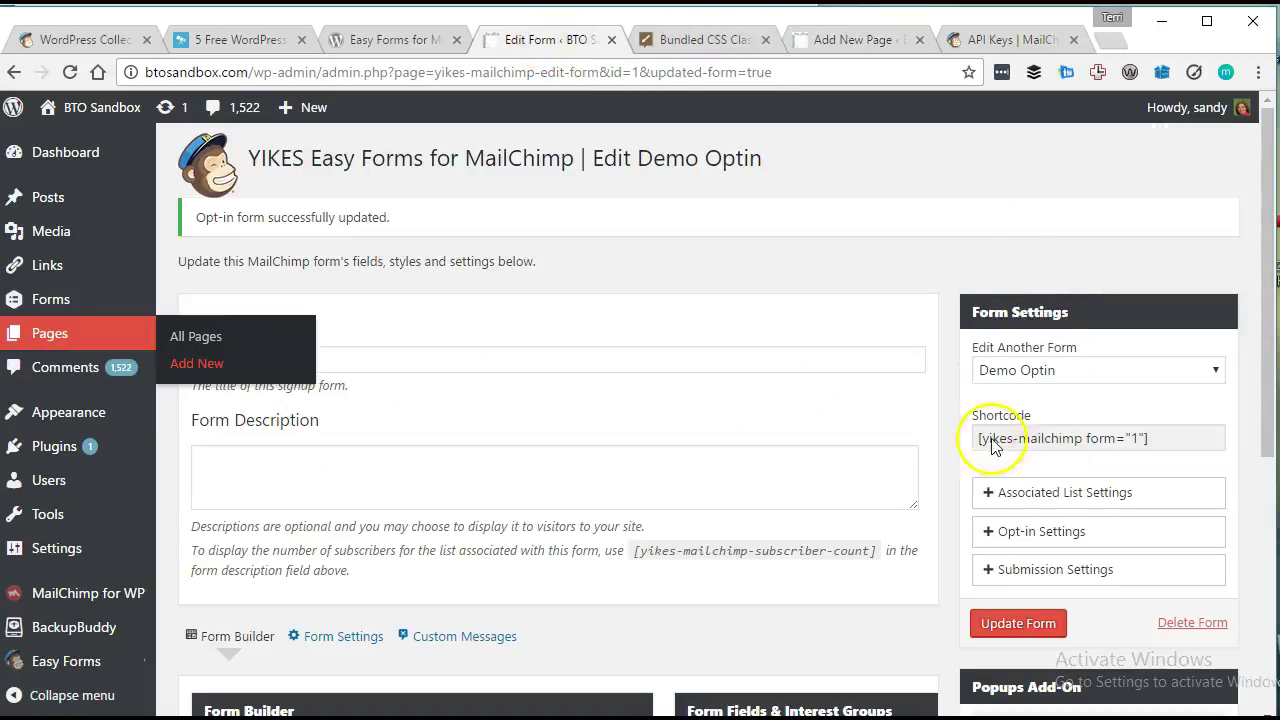
click(855, 39)
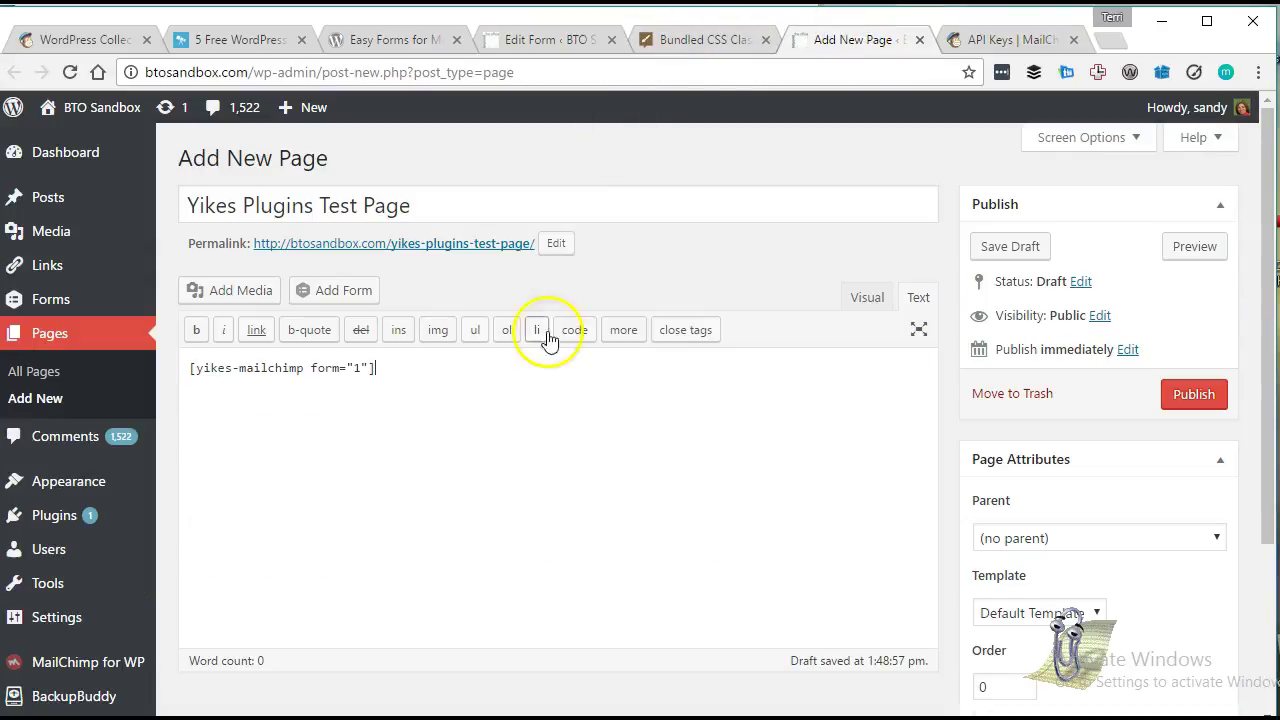
click(1193, 394)
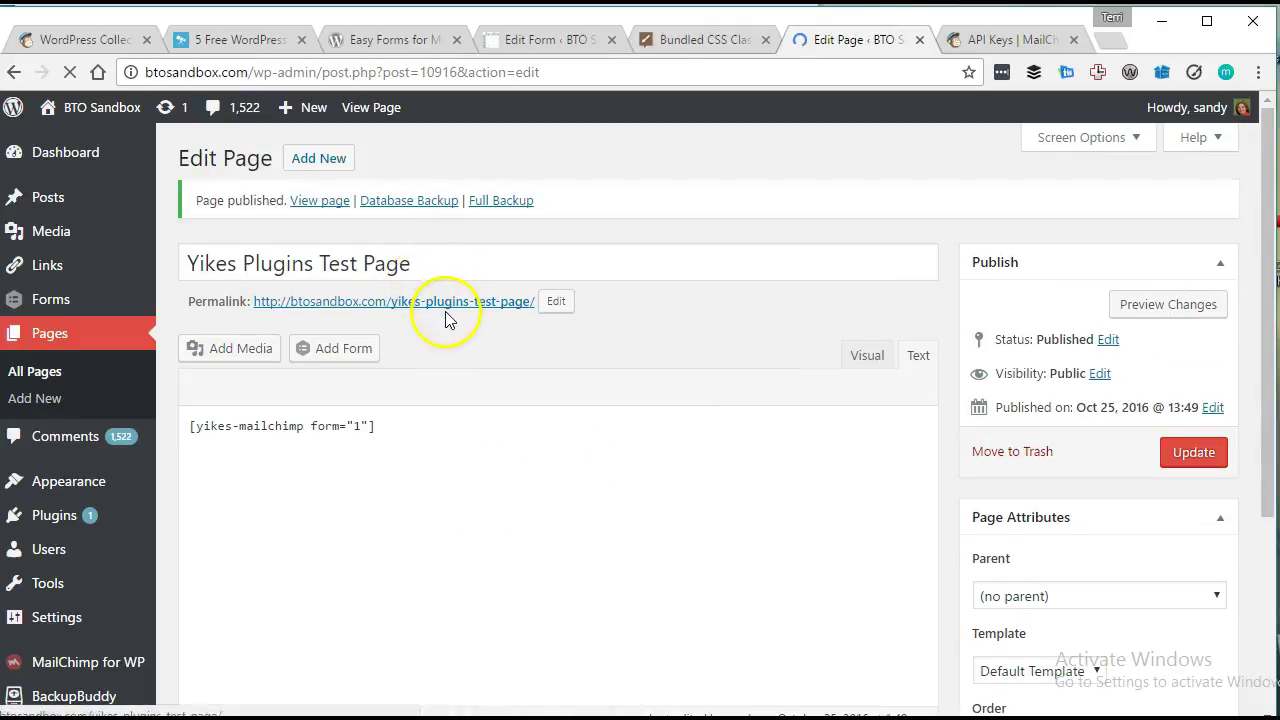
View the published Yikes Plugins Test Page on the site front end.
click(446, 313)
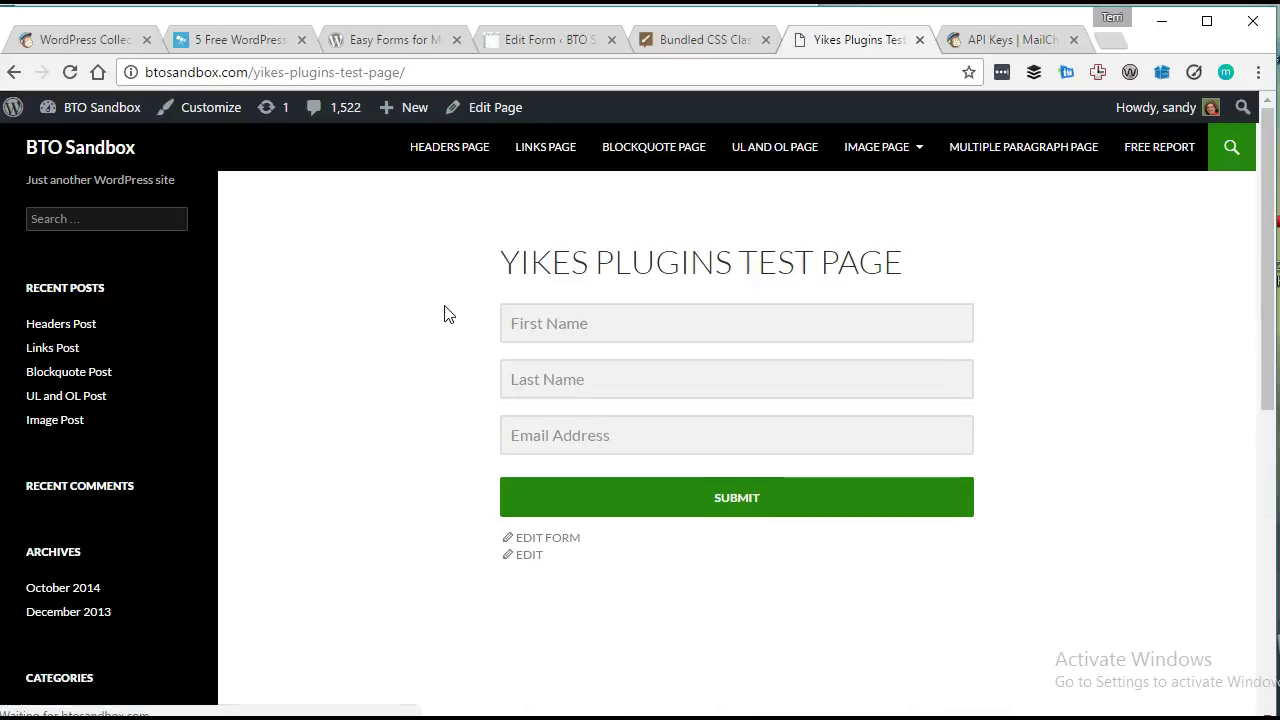
click(431, 314)
scroll(720, 295, down, 1)
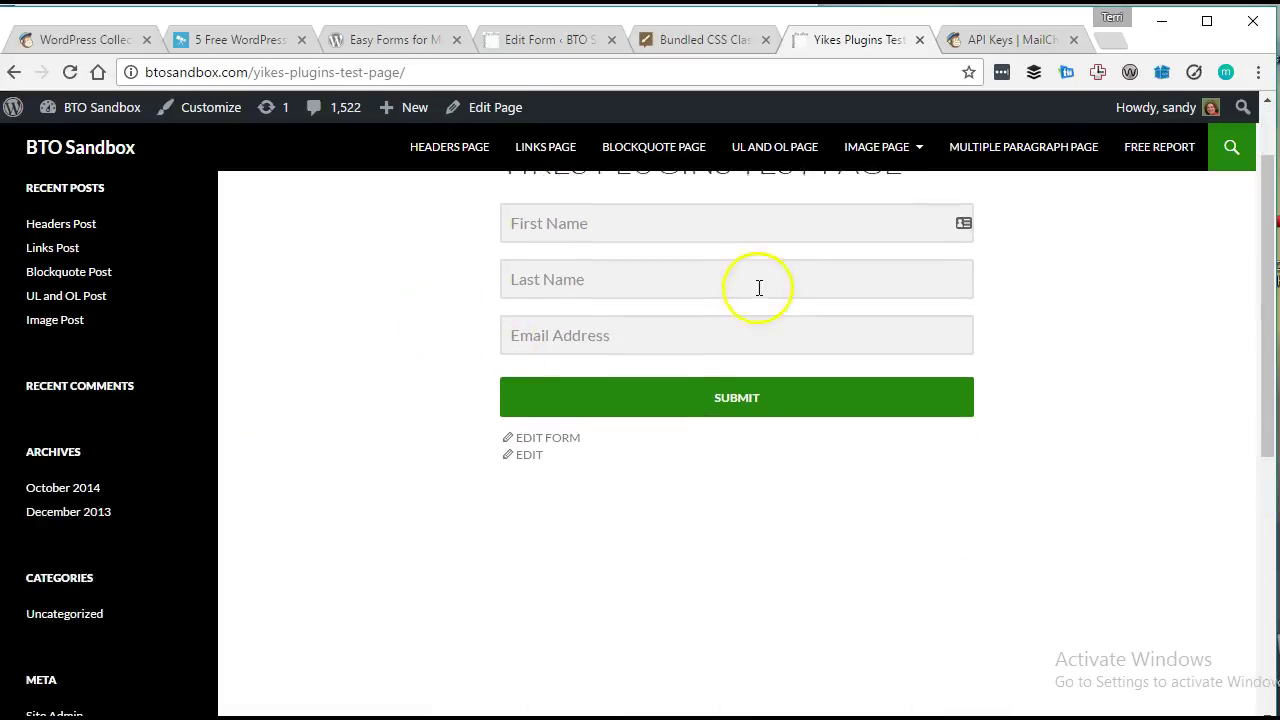
scroll(700, 305, up, 1)
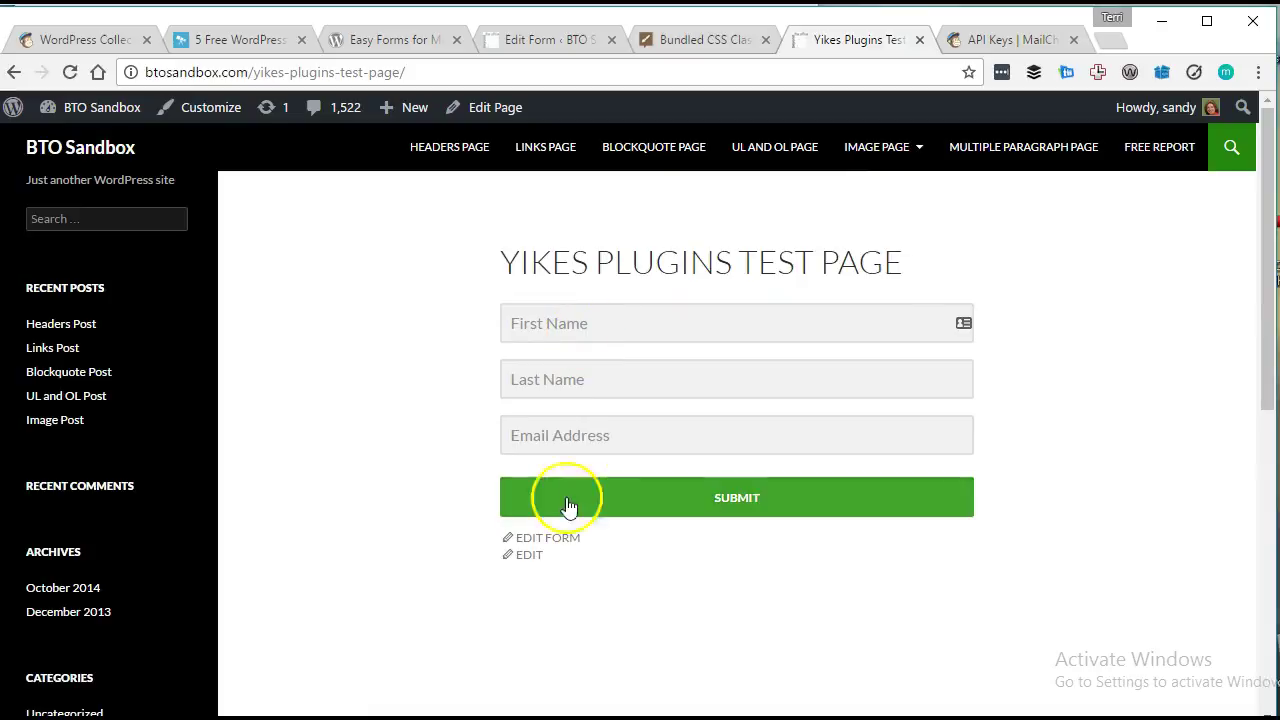
Fill the signup form with a first name and a plus-tagged test email address.
click(596, 321)
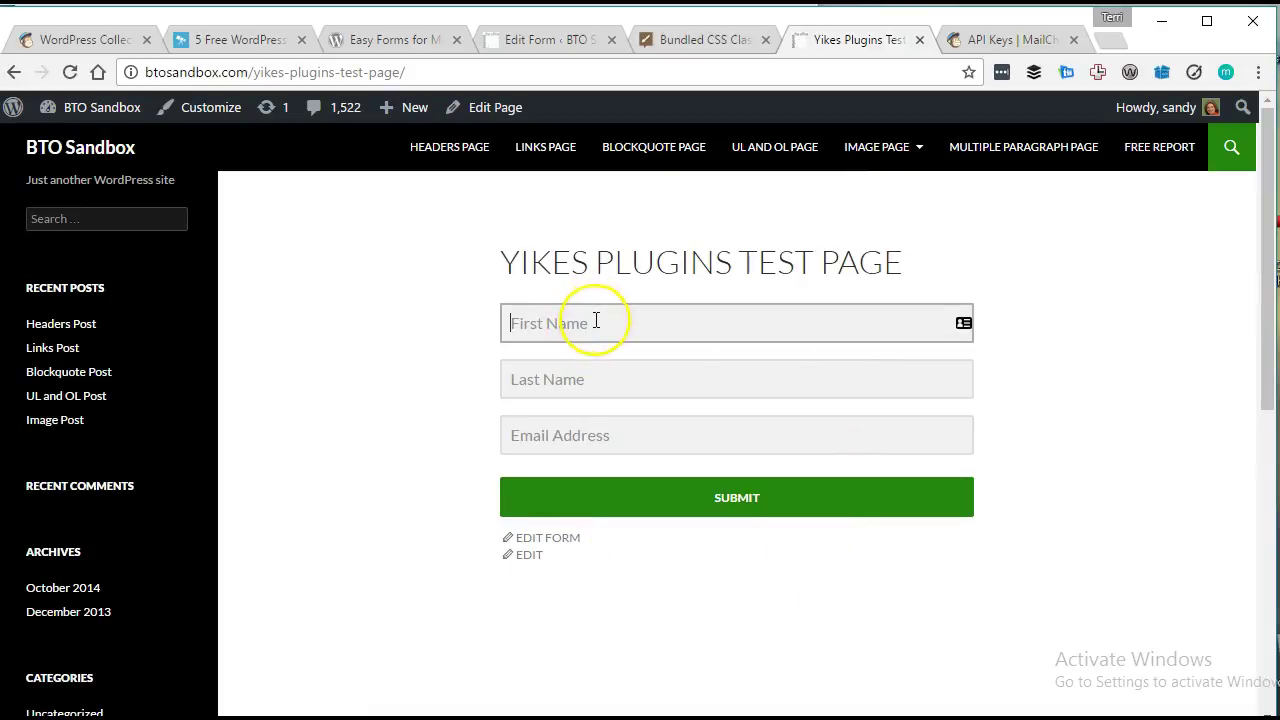
text(Terri)
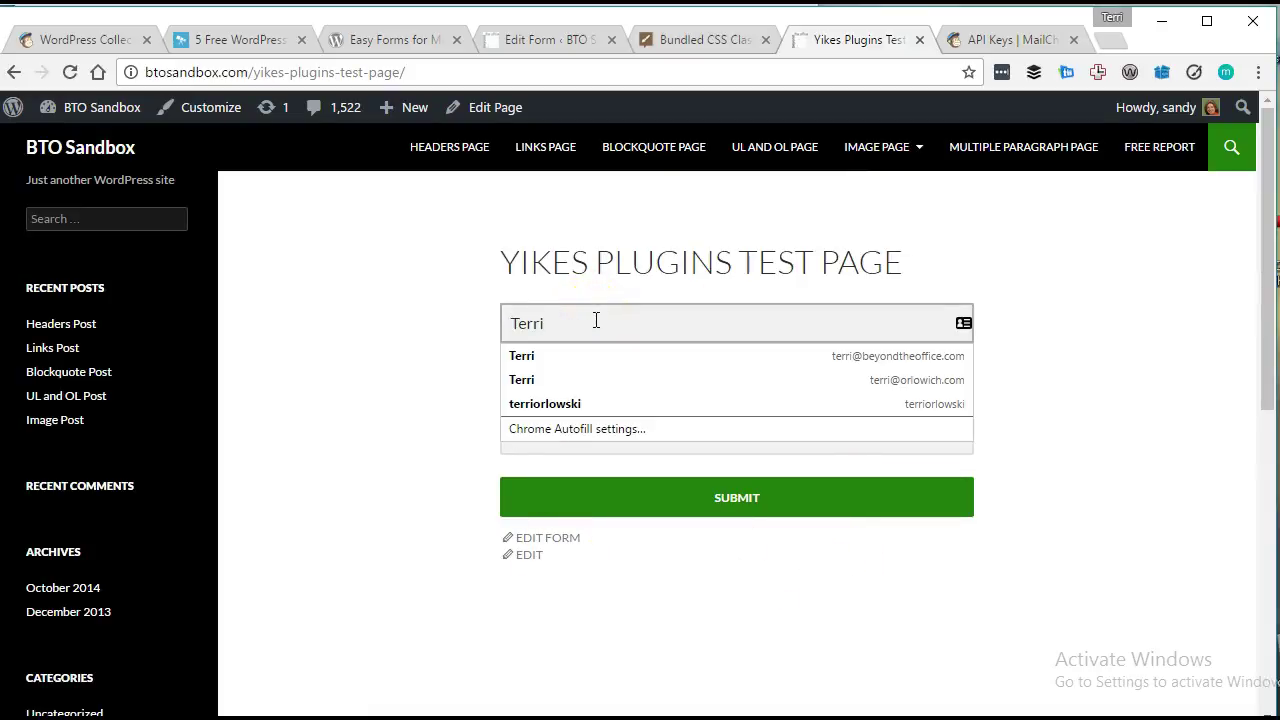
key(Tab)
key(Tab)
text(O)
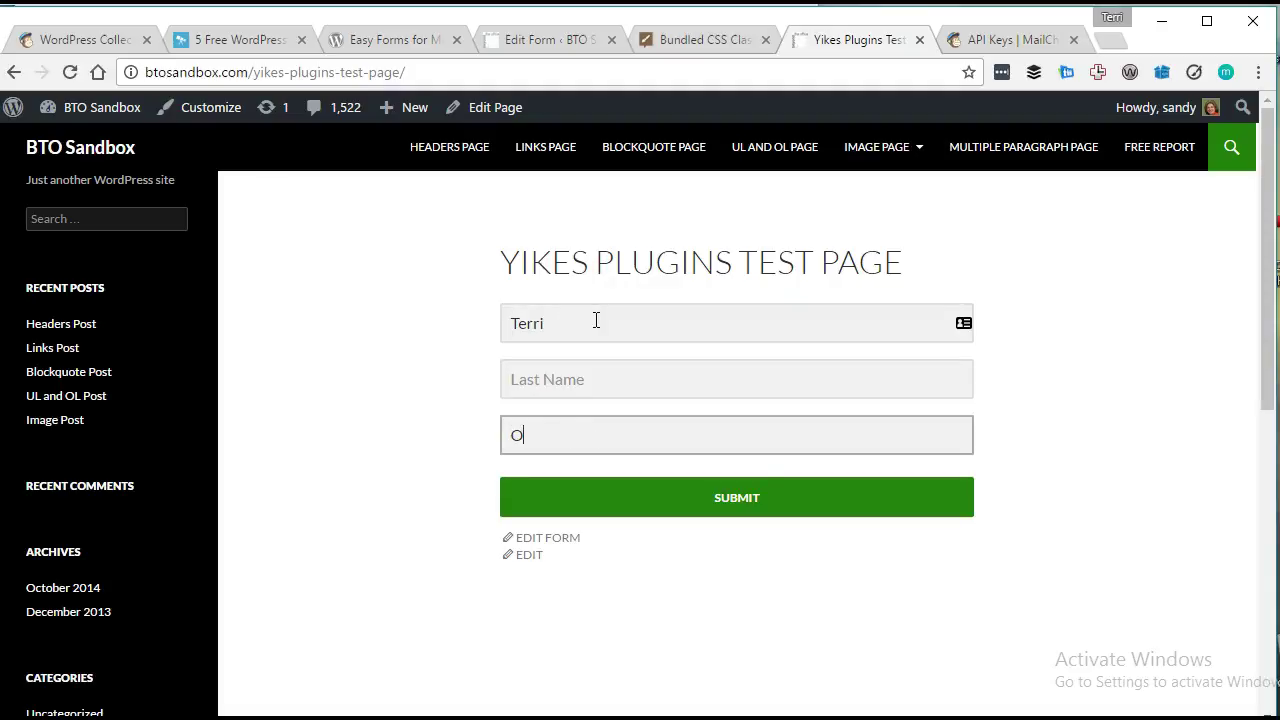
key(BackSpace)
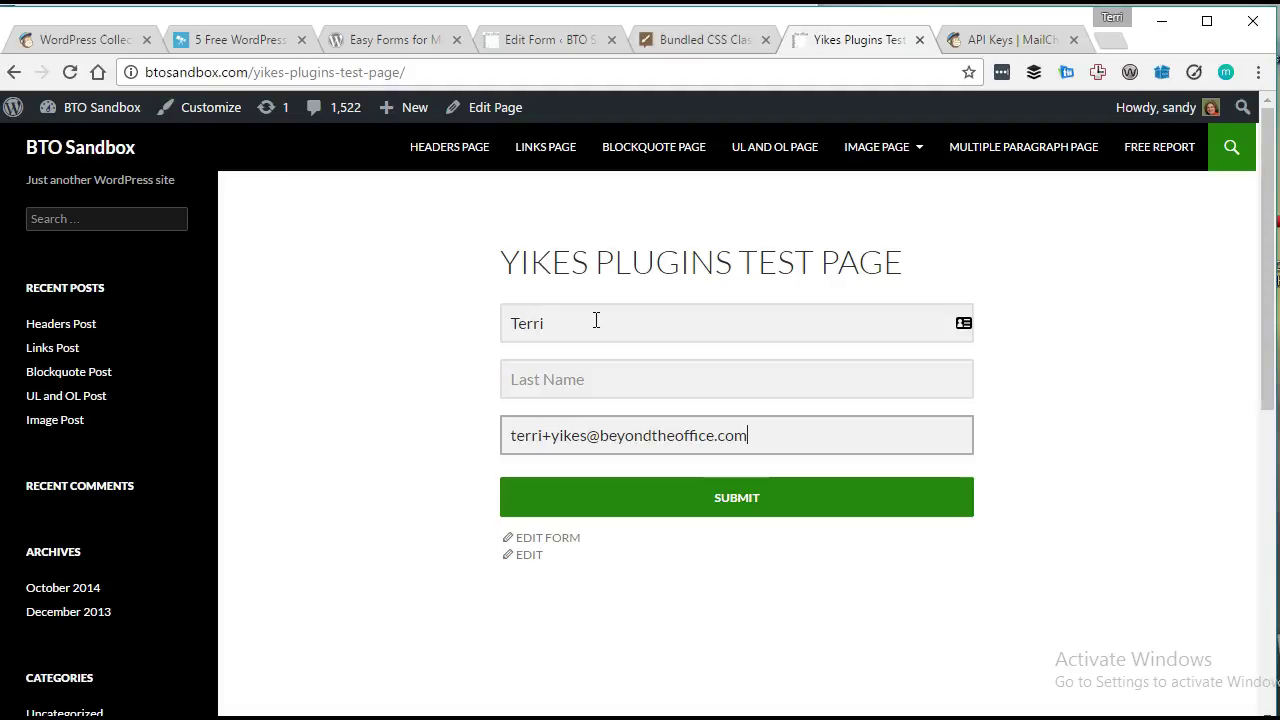
drag(542, 436, 585, 432)
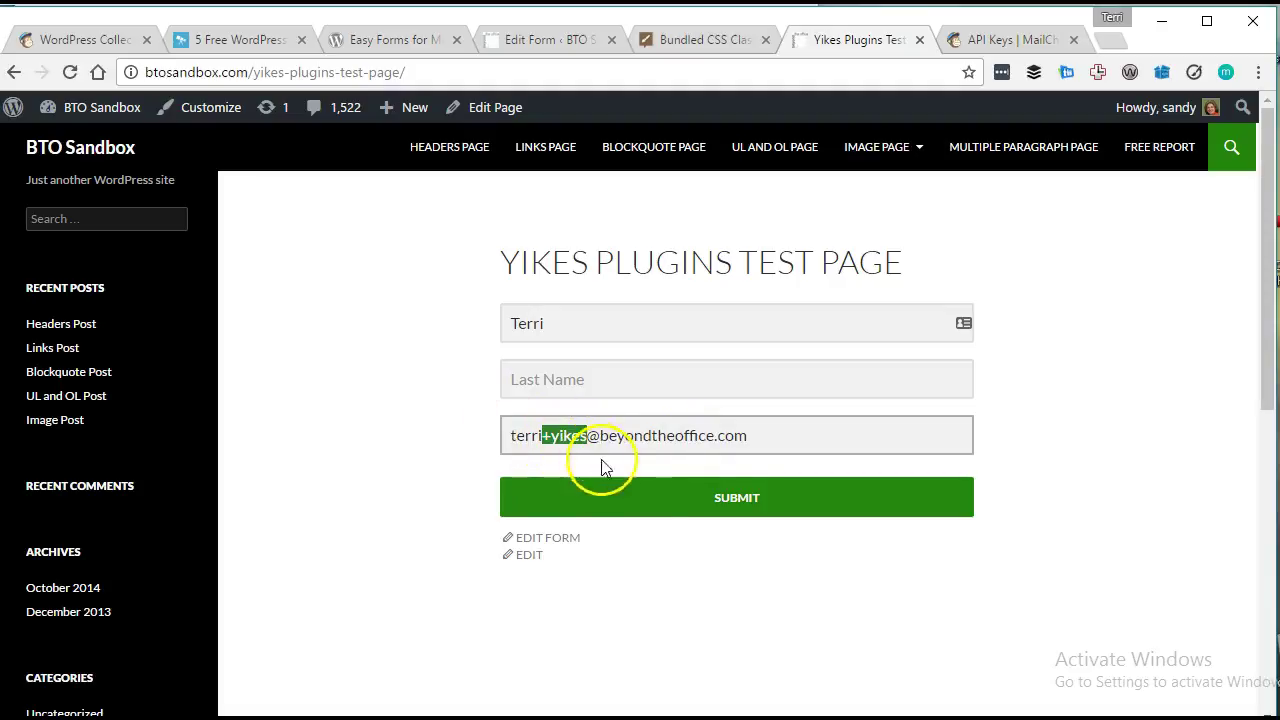
Submit the test signup, then scroll through the One More Step confirmation page.
click(703, 508)
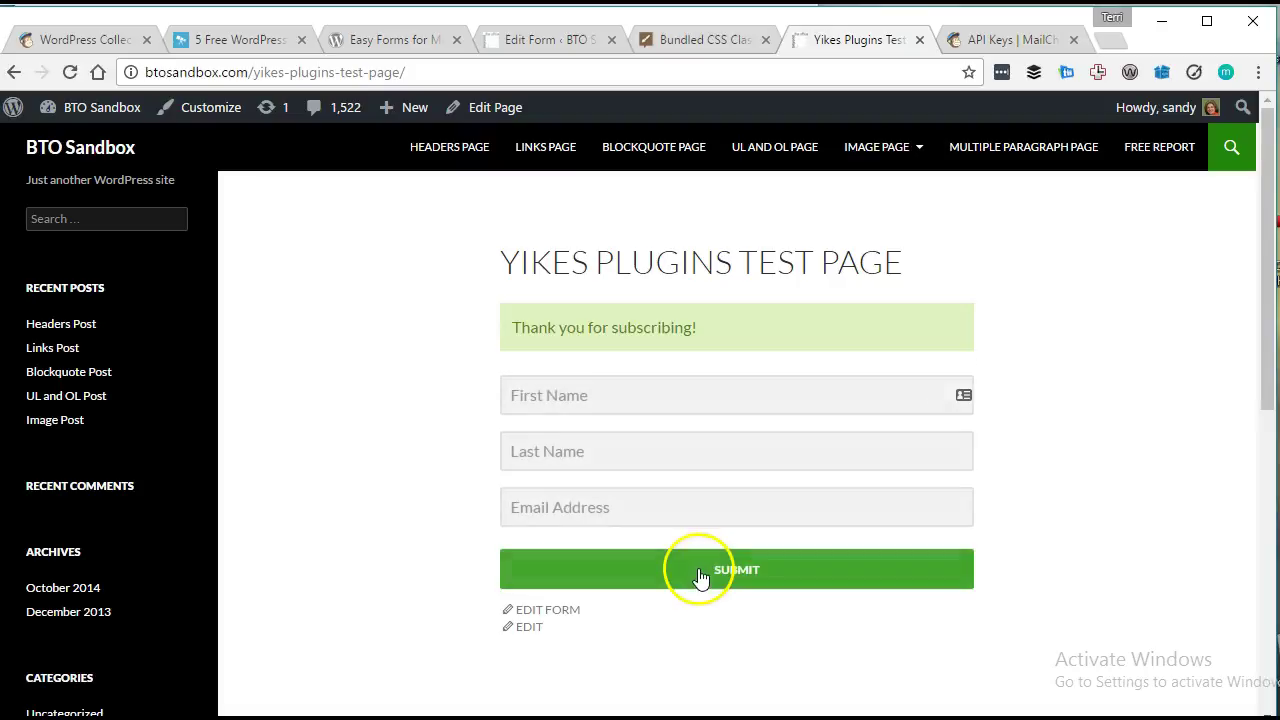
scroll(770, 620, down, 1)
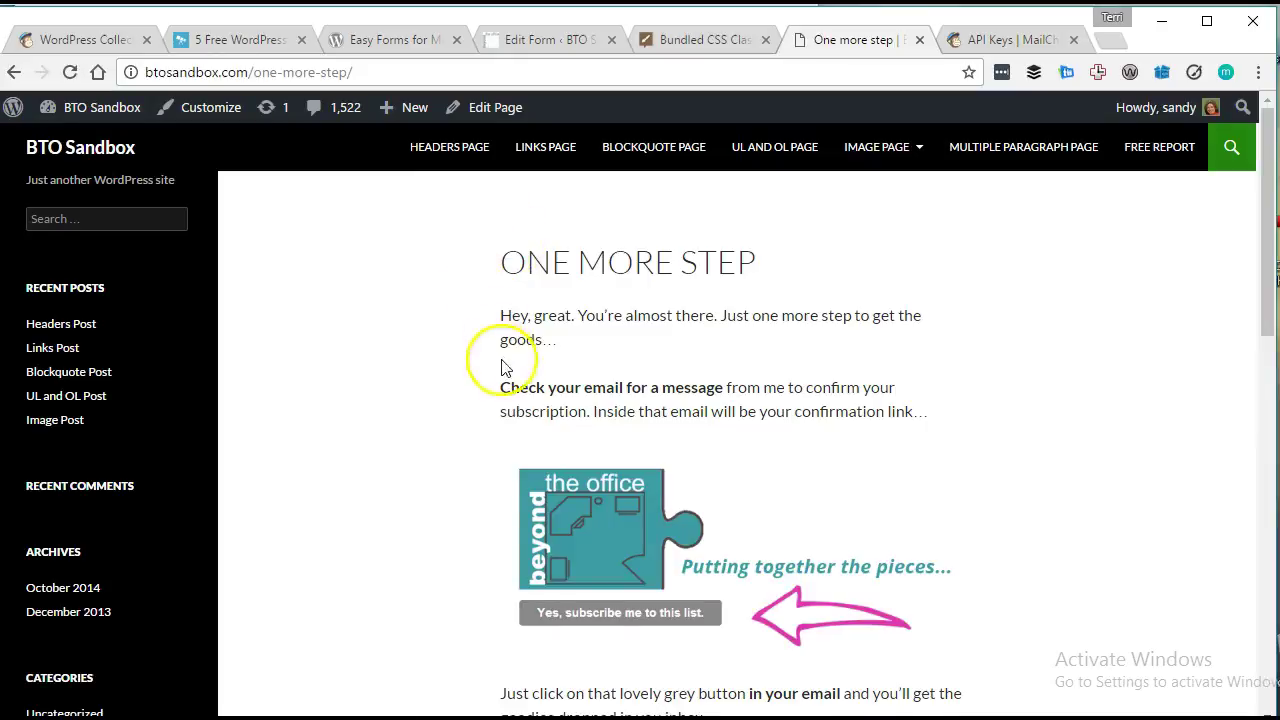
scroll(500, 380, down, 6)
scroll(490, 390, up, 6)
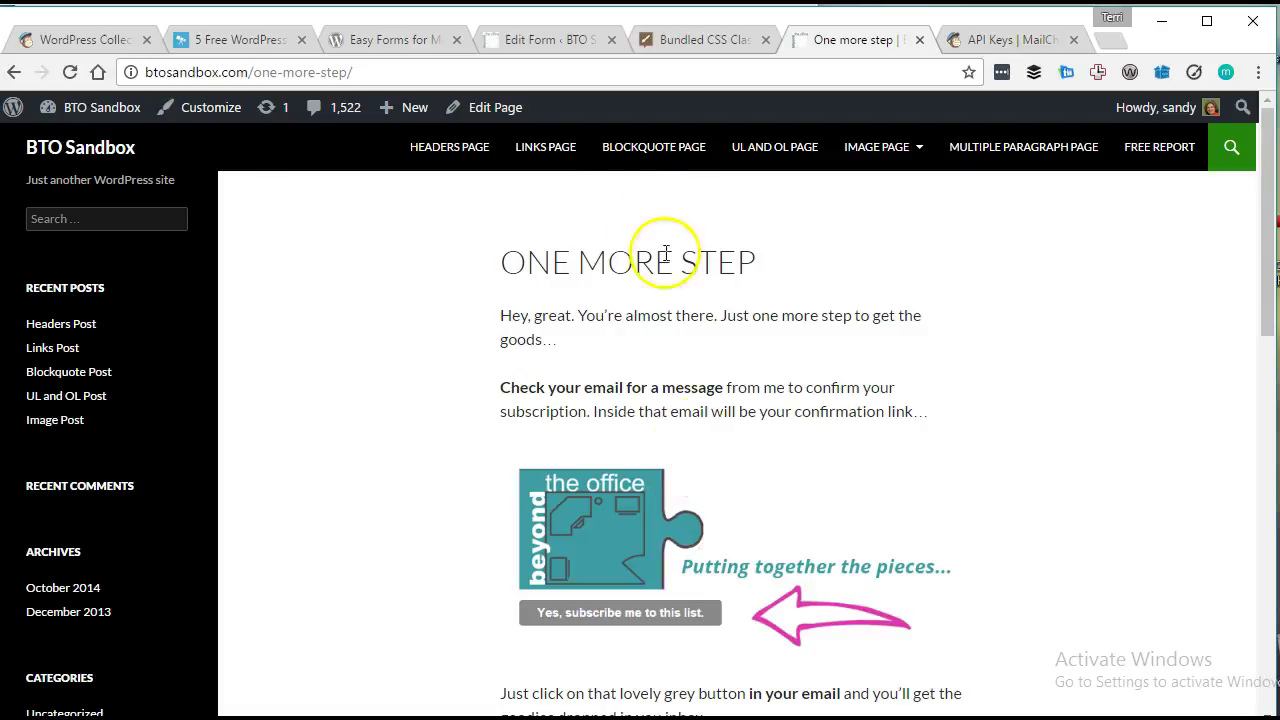
Add the Events interest group to the Demo Optin form builder.
click(543, 40)
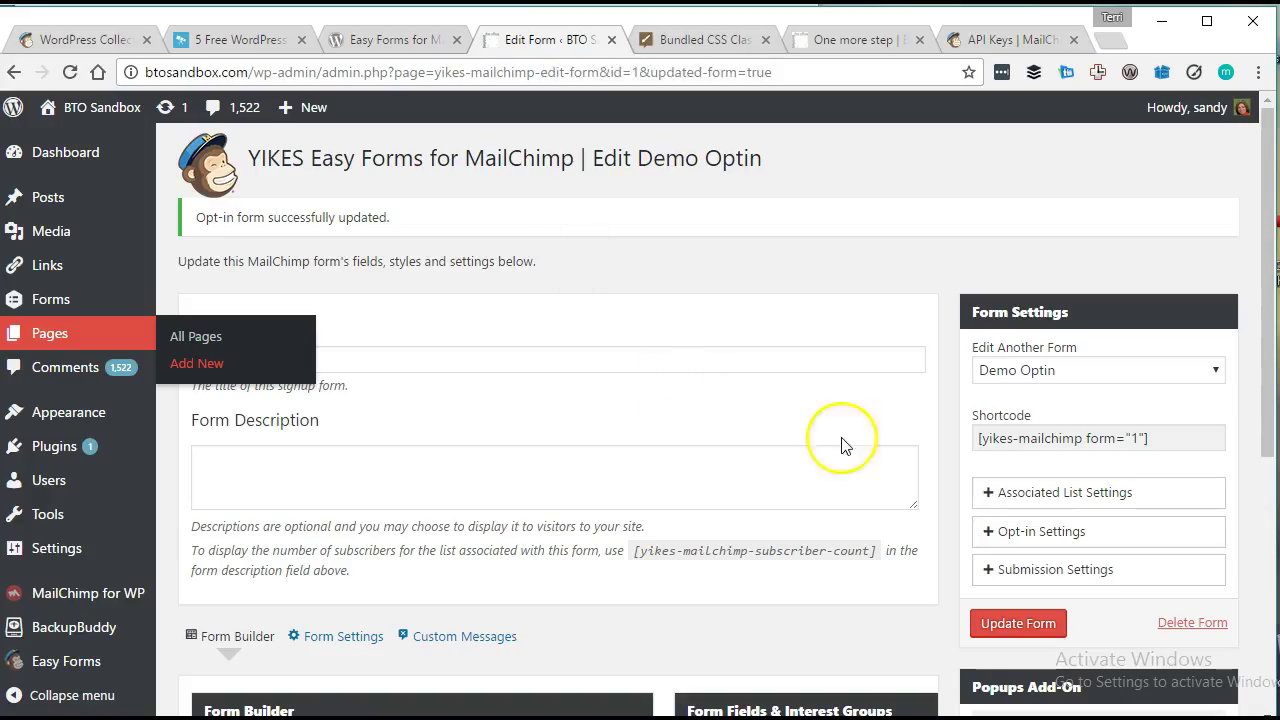
scroll(957, 405, down, 3)
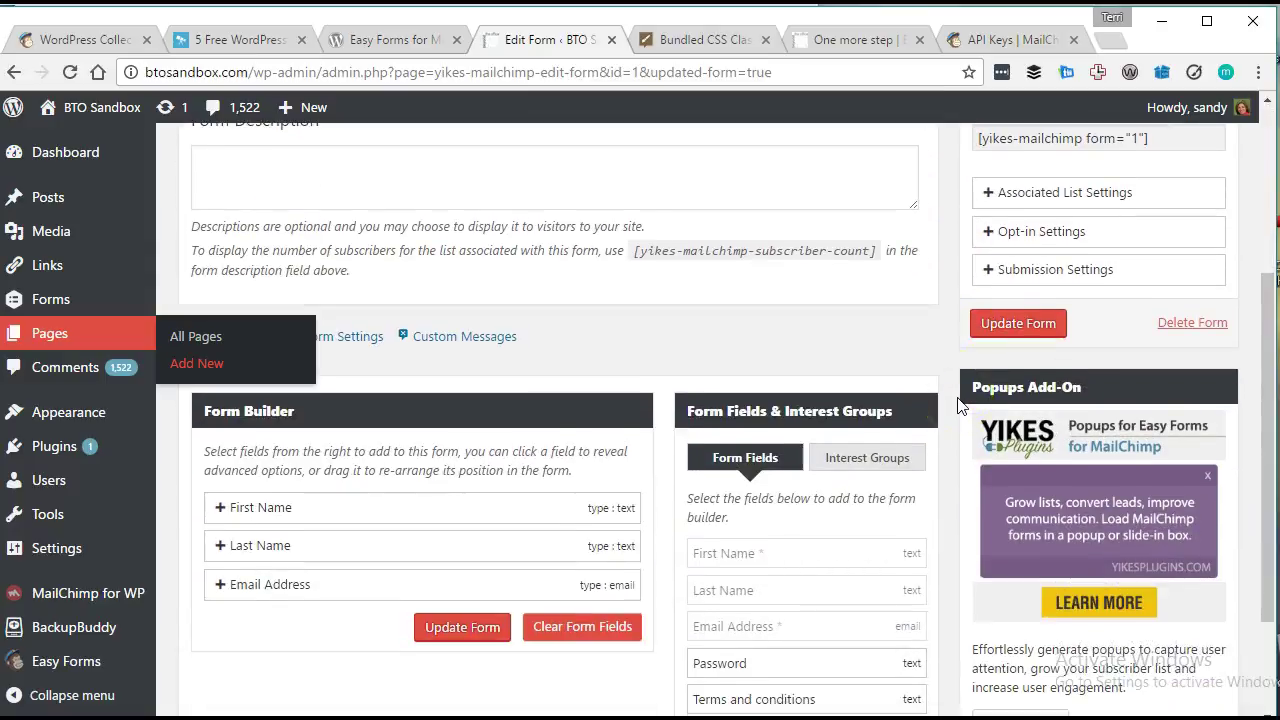
scroll(957, 405, down, 1)
click(890, 358)
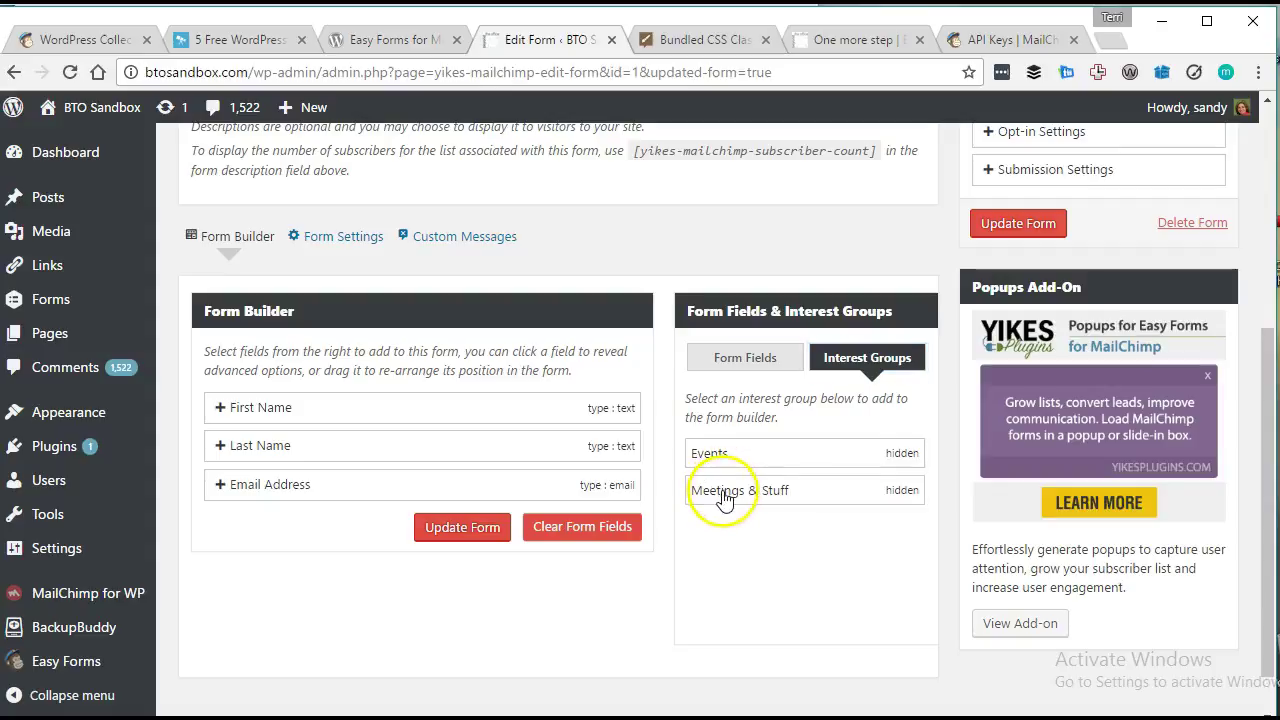
click(724, 494)
click(720, 455)
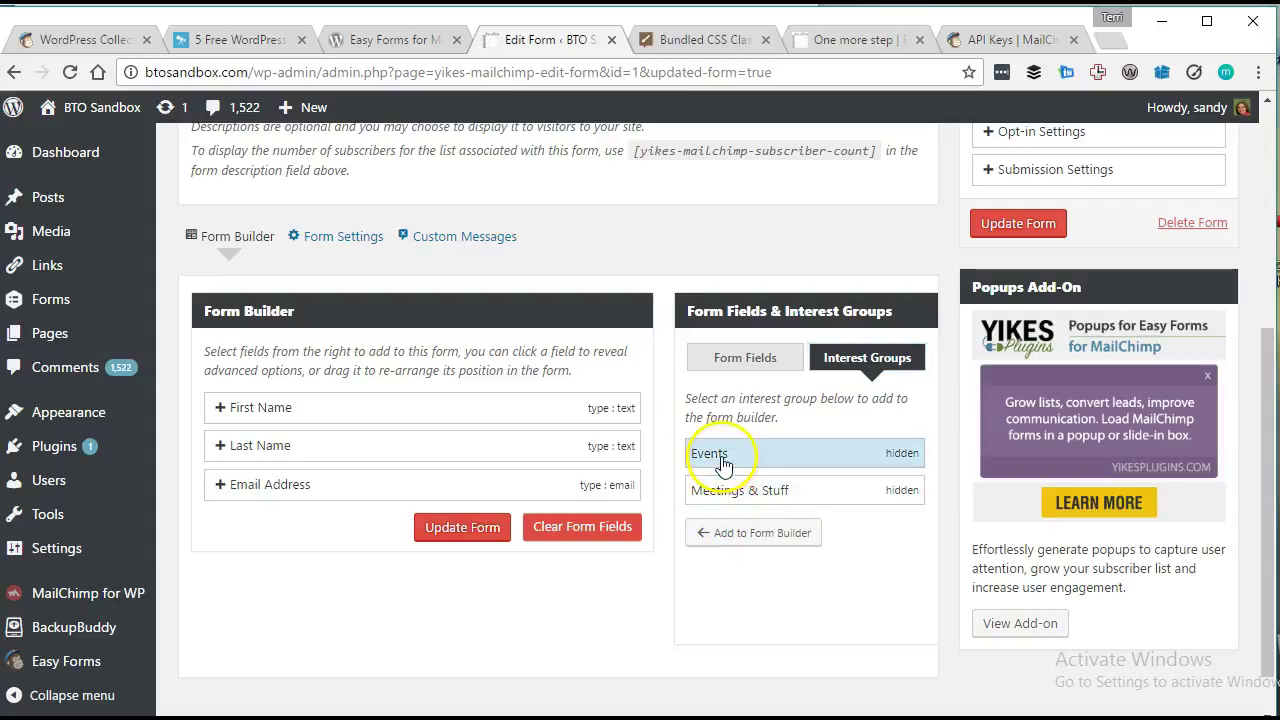
click(723, 533)
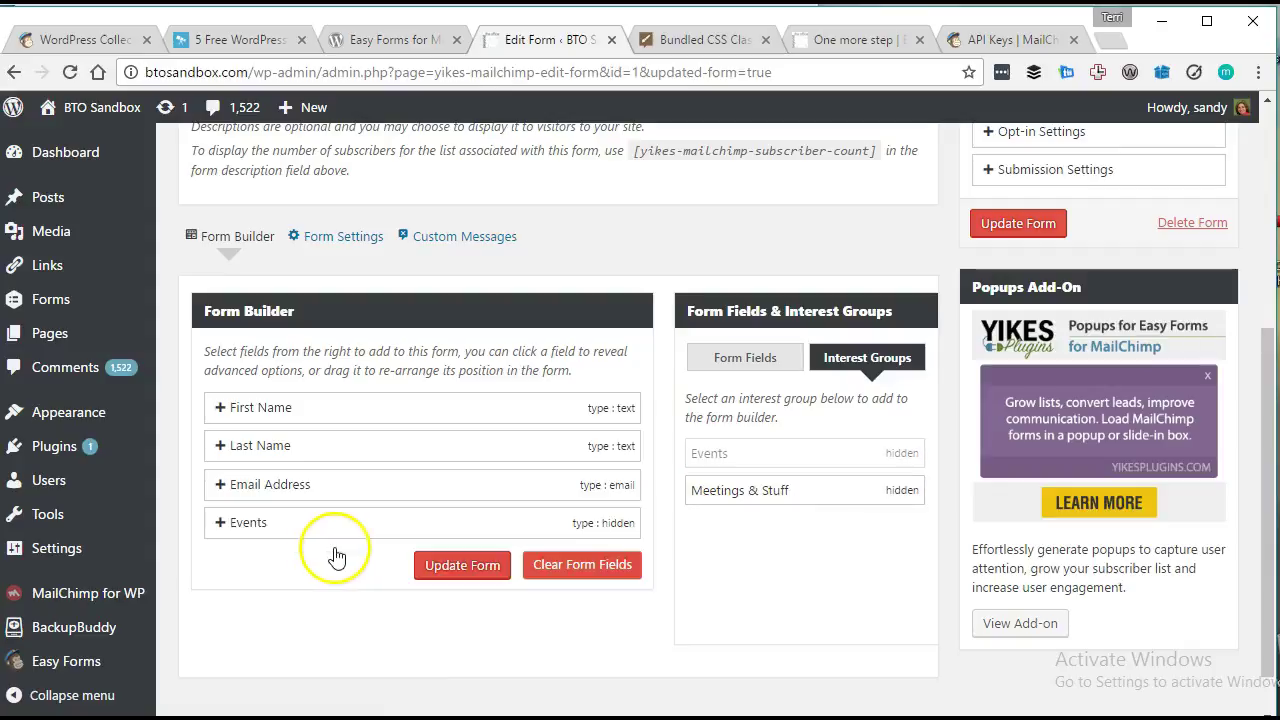
Set the Events field's default selection to MailChimp and update the form.
click(287, 521)
scroll(300, 550, down, 3)
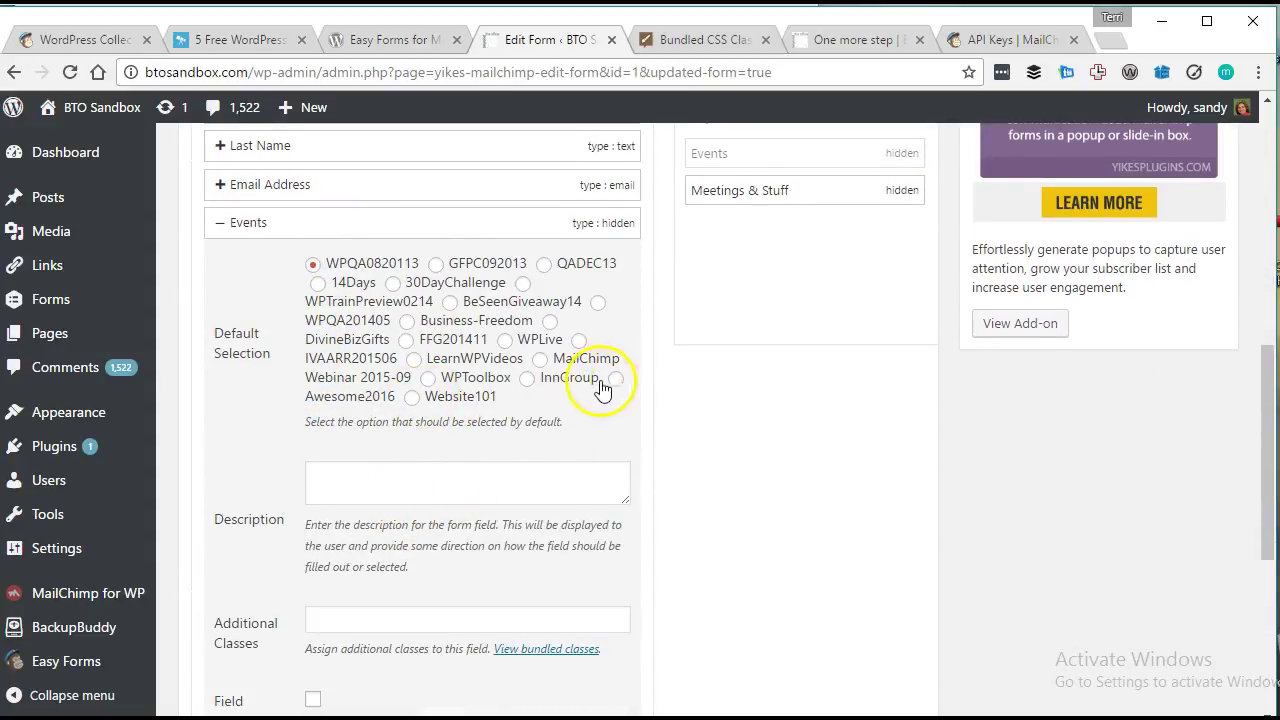
click(541, 360)
scroll(220, 525, down, 3)
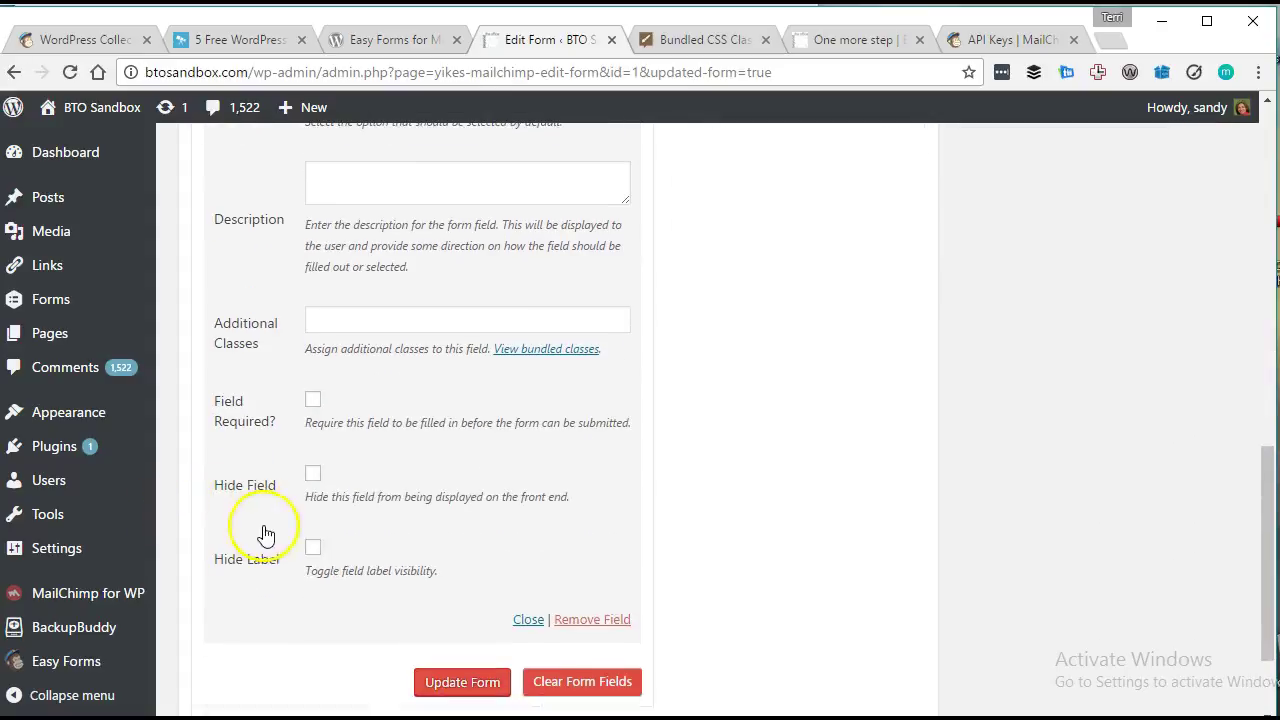
scroll(420, 440, down, 1)
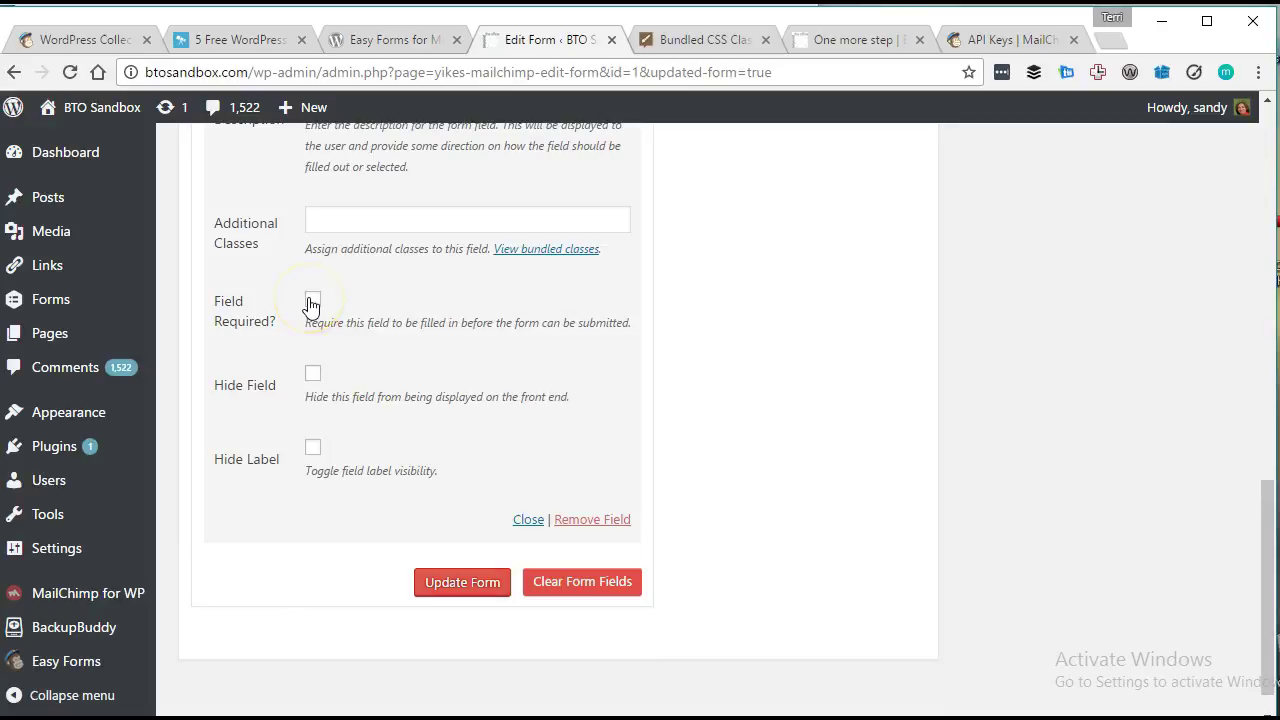
click(460, 583)
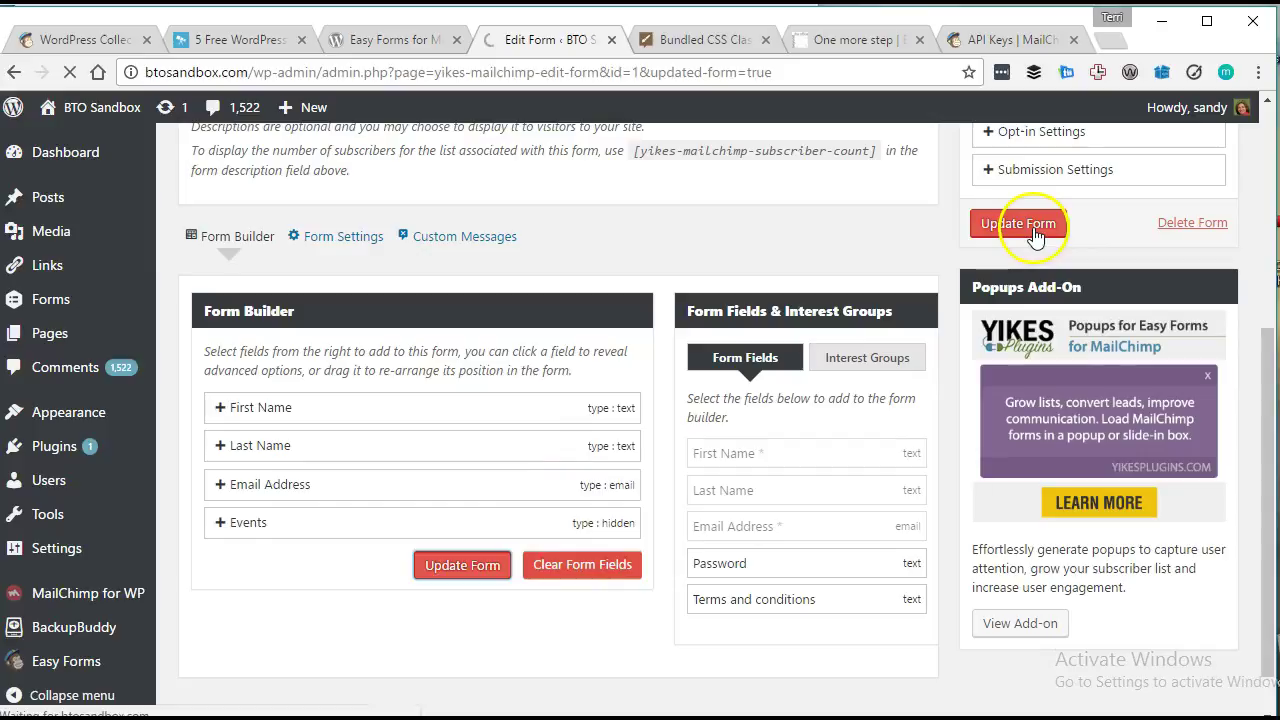
Go back to the test page, then save the Demo Optin form again.
click(868, 40)
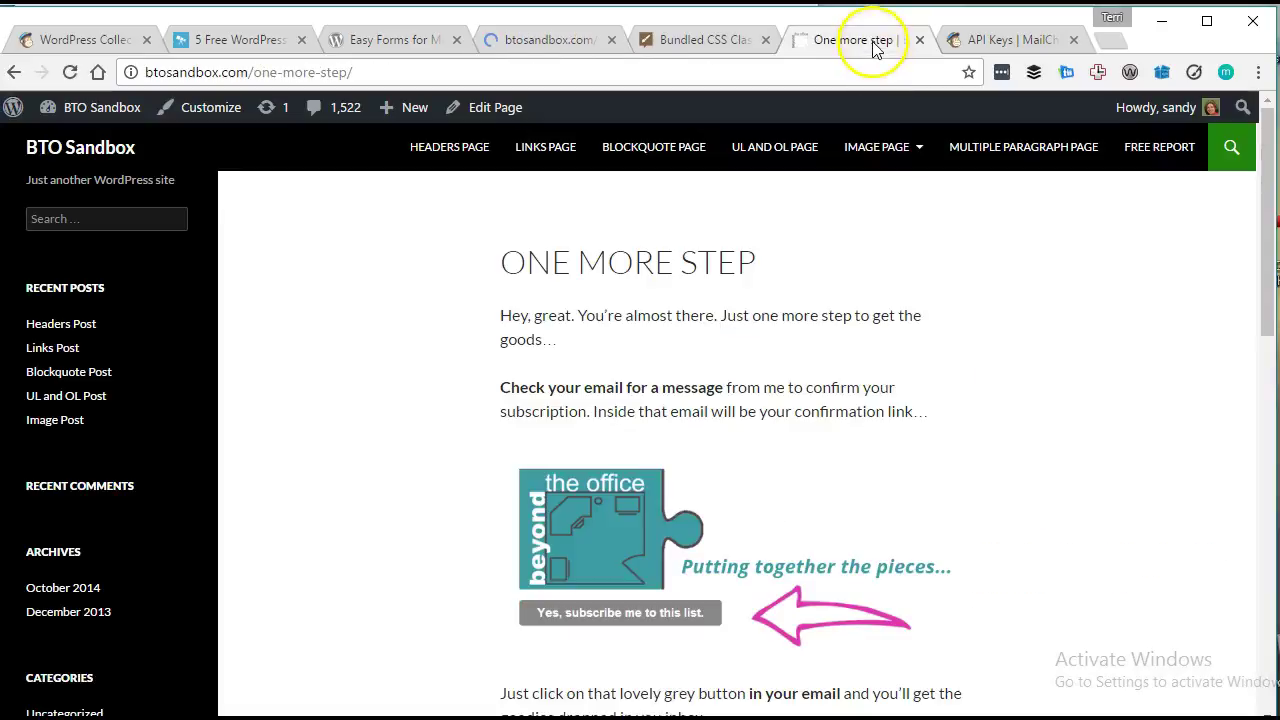
click(12, 72)
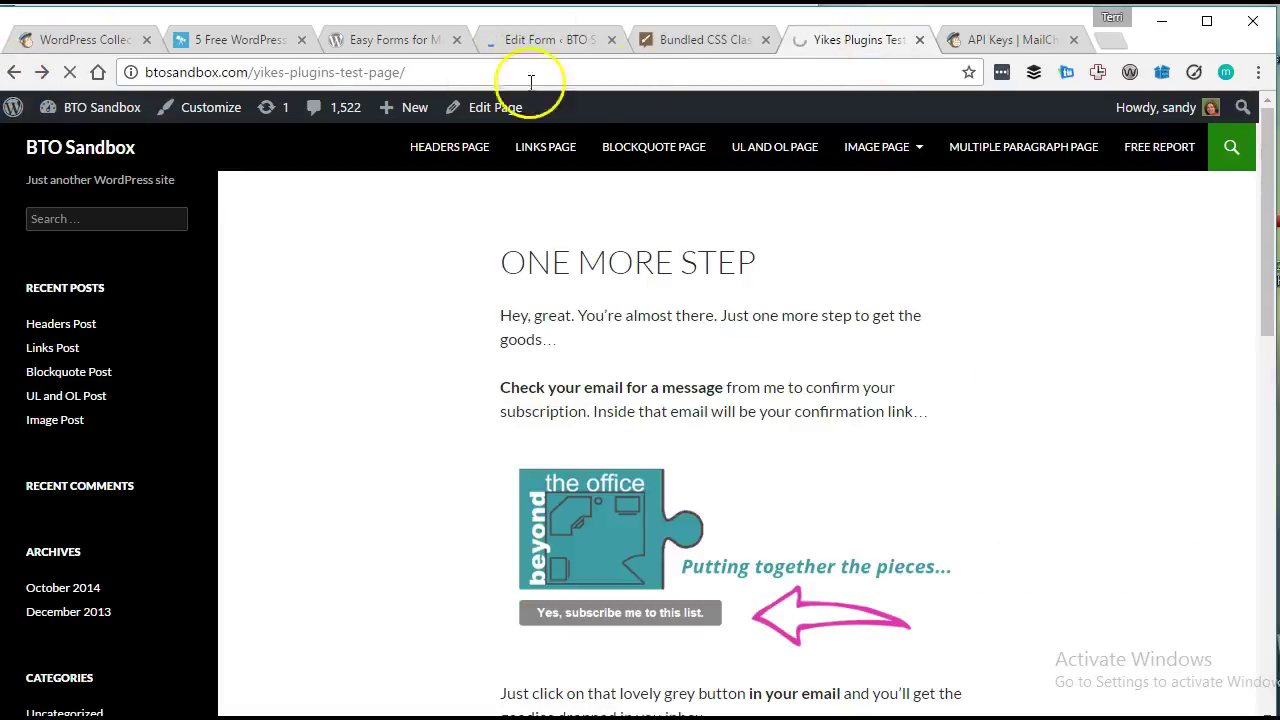
click(568, 40)
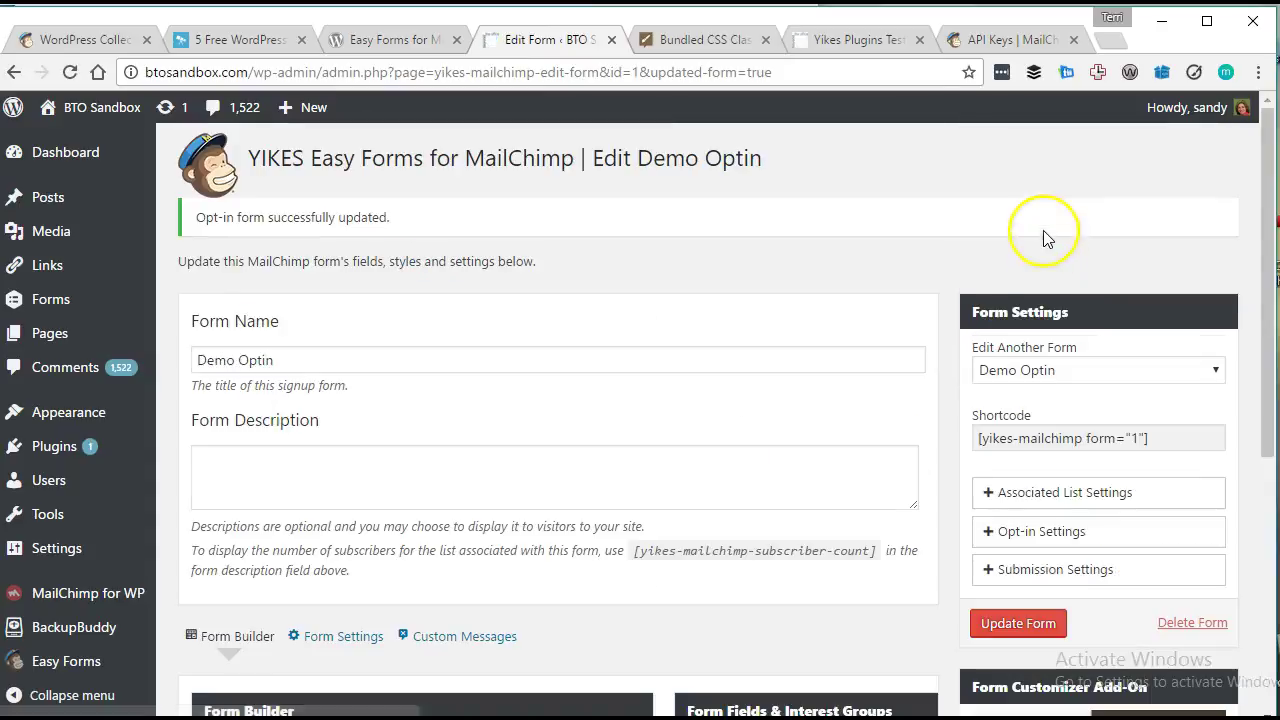
click(1010, 624)
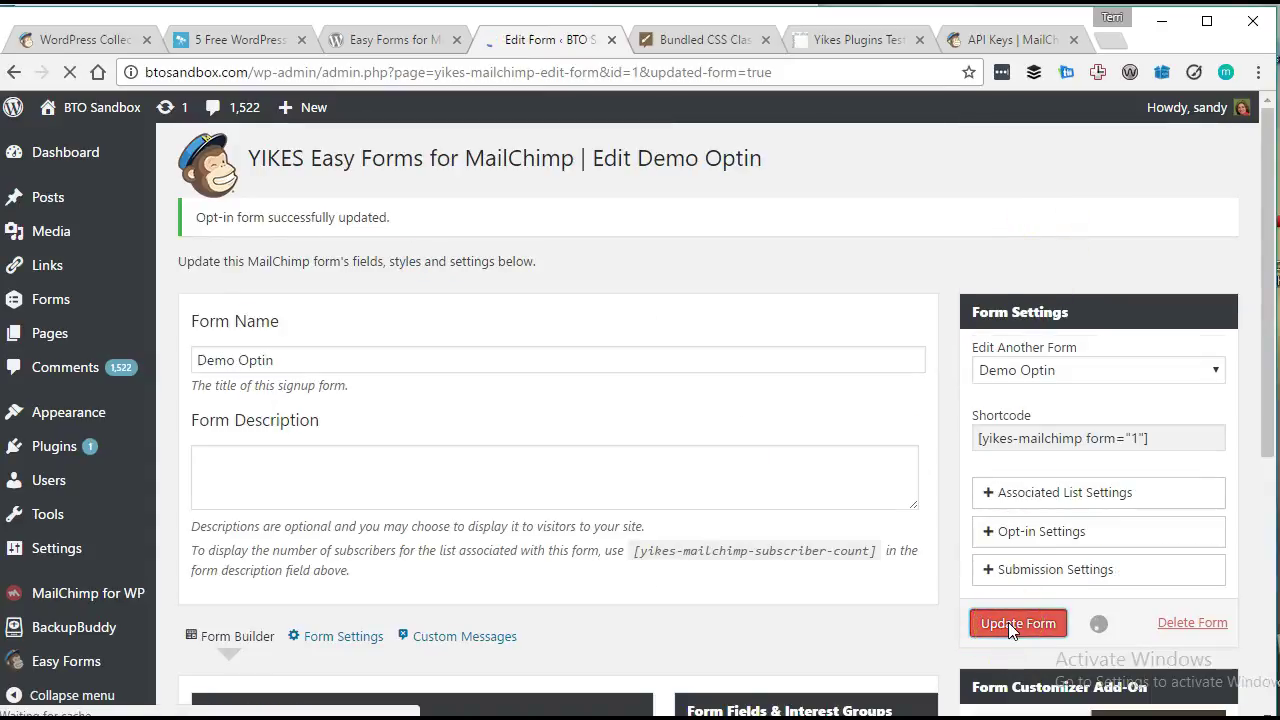
Reload the Yikes Plugins Test Page to show the updated signup form.
click(868, 40)
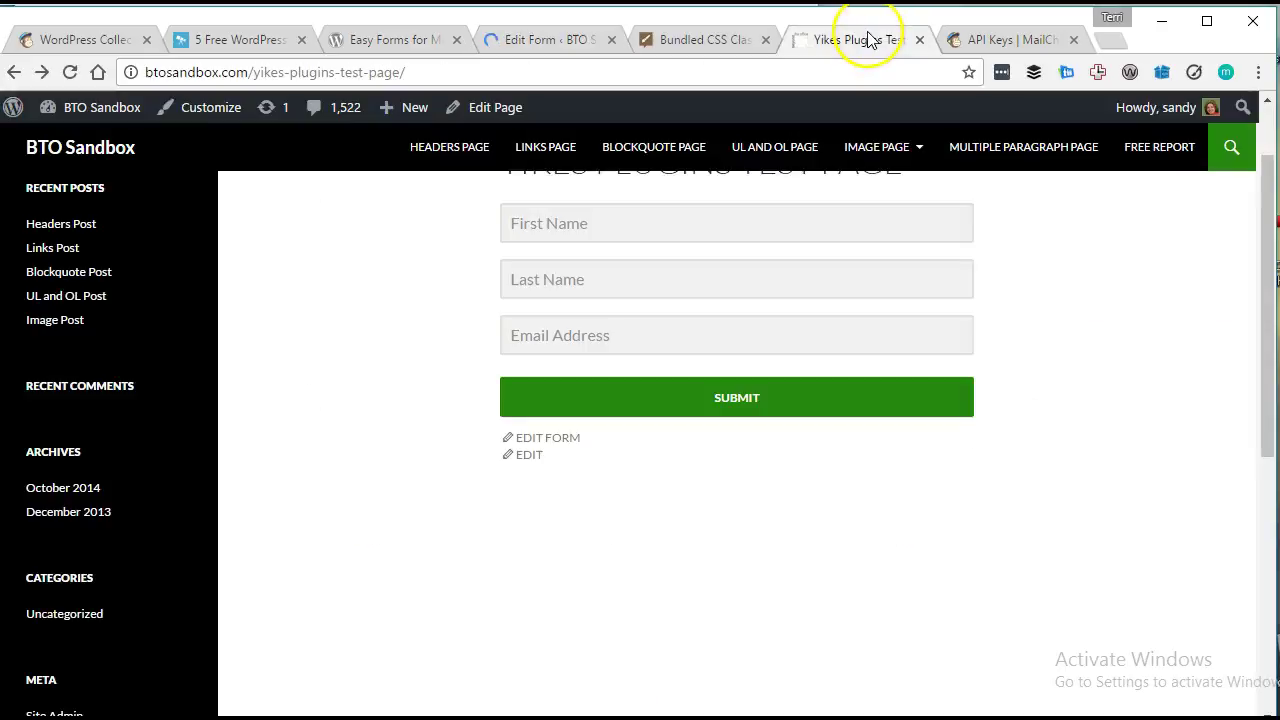
click(78, 73)
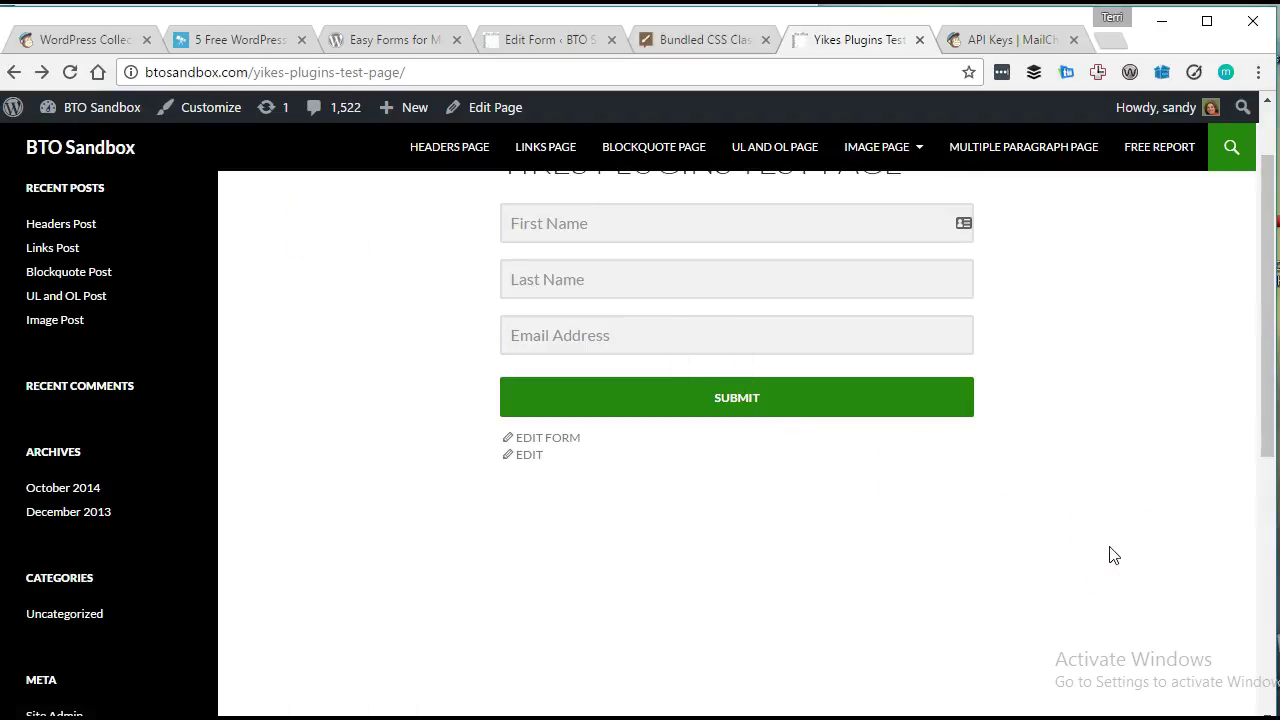
click(70, 72)
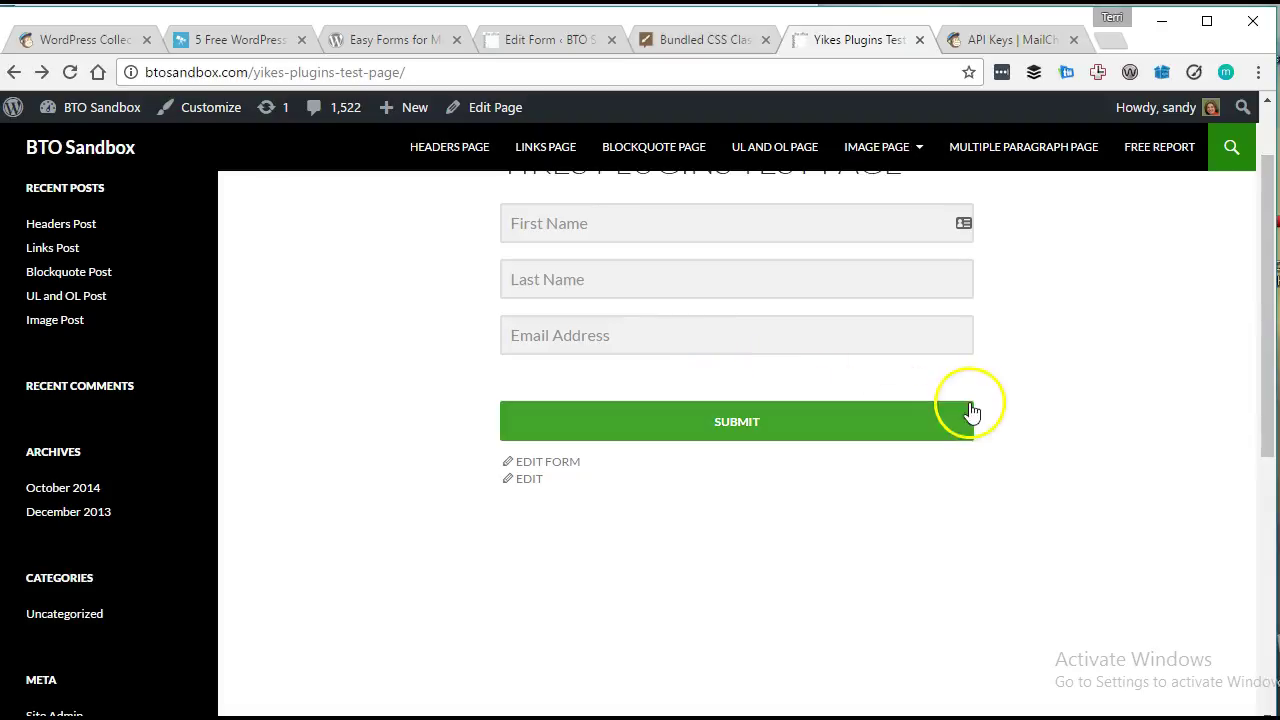
scroll(680, 512, up, 1)
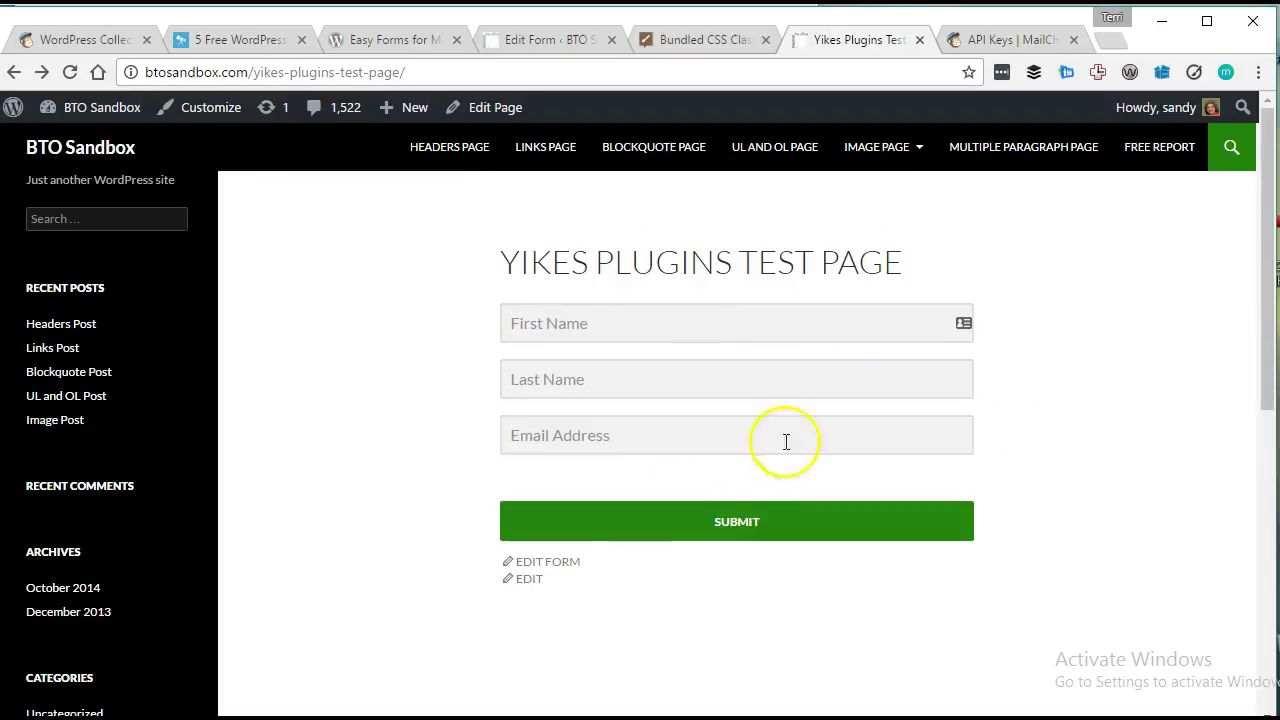
Return to the Edit Demo Optin page and review its 'Opt-in form successfully updated' notice.
click(528, 42)
scroll(703, 194, down, 2)
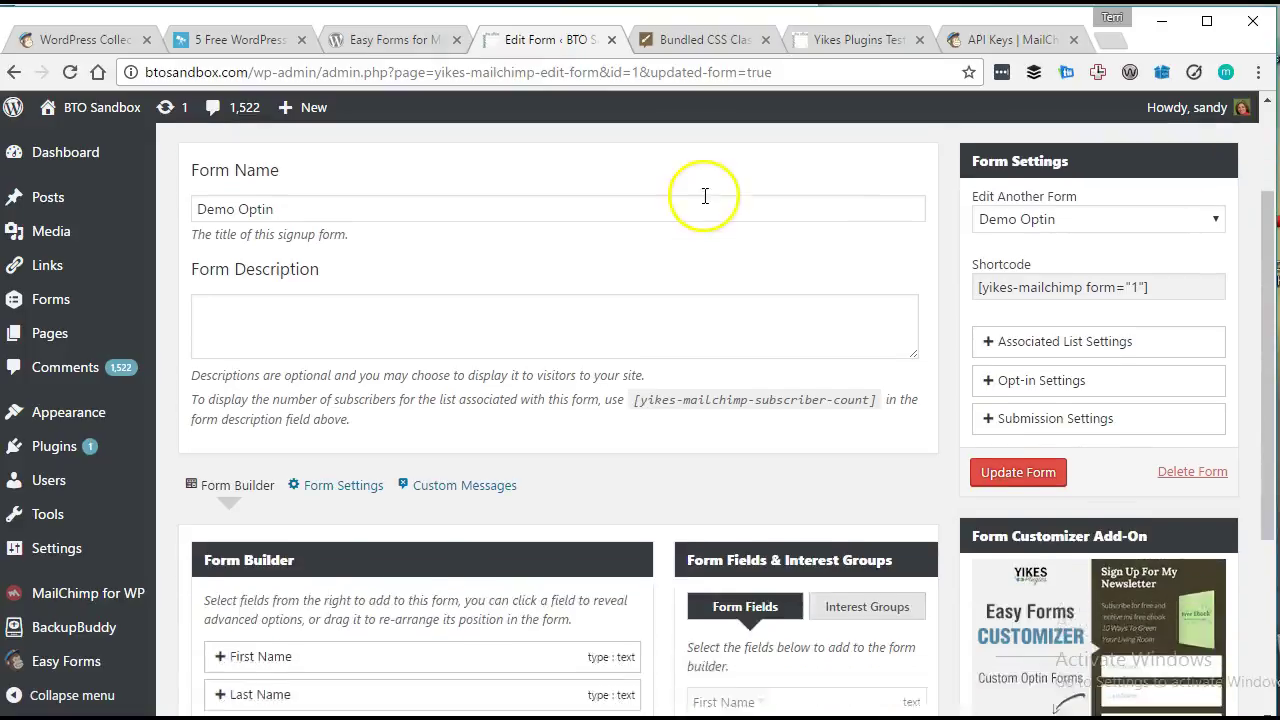
scroll(790, 308, up, 2)
click(808, 312)
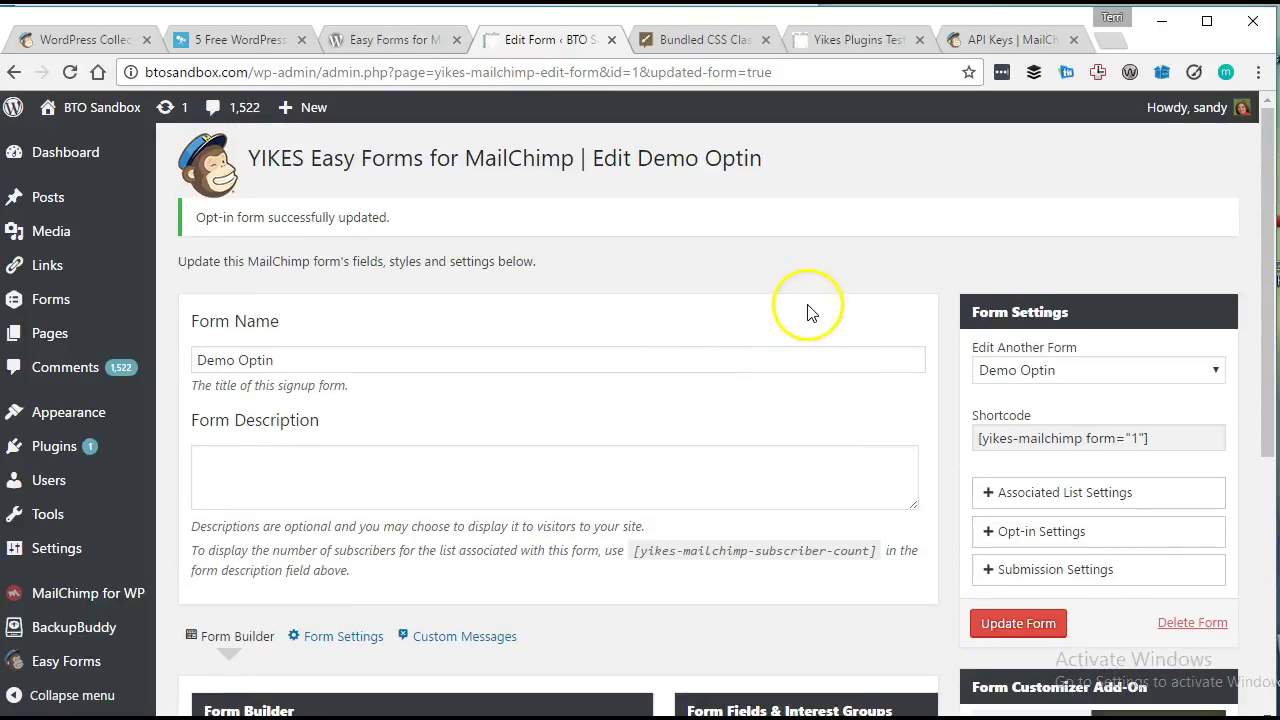